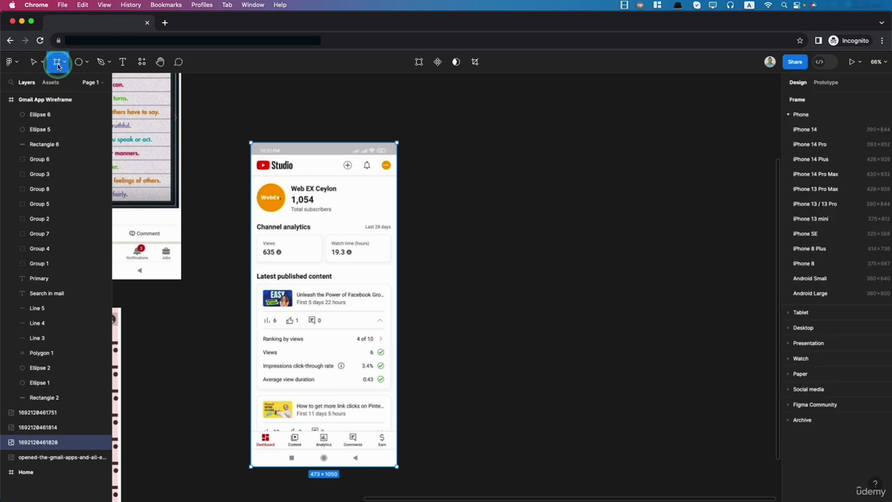
# - Add a 360×640 Android Small frame and resize the screenshot to 288×640 beside it
pyautogui.click(810, 279)
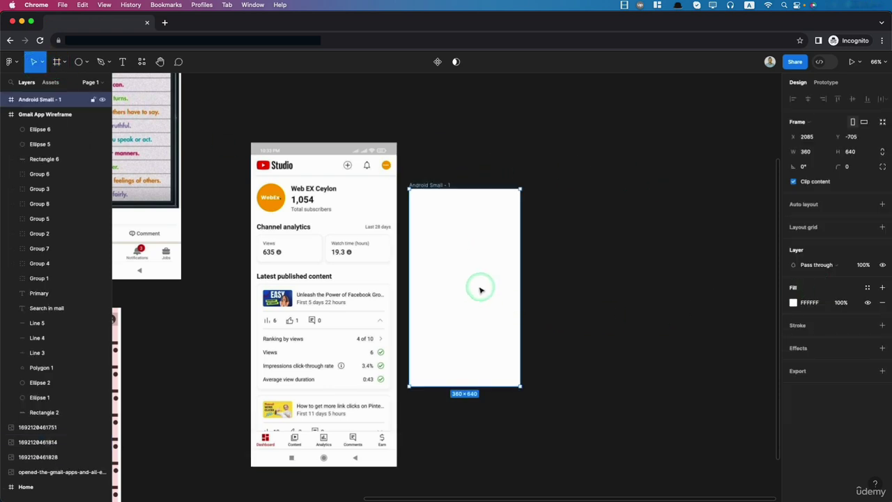
pyautogui.moveTo(481, 289); pyautogui.dragTo(464, 247)
pyautogui.click(394, 468)
pyautogui.moveTo(394, 469); pyautogui.dragTo(328, 342)
pyautogui.scroll(3, 328, 341)
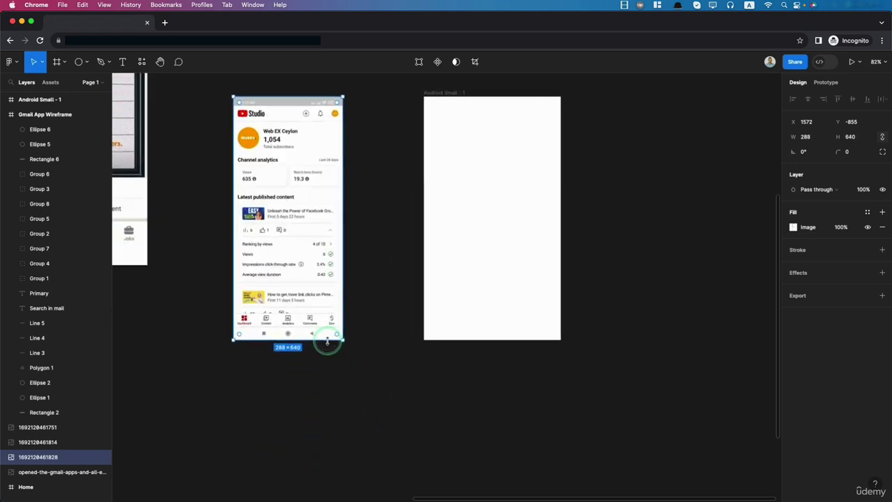
pyautogui.moveTo(313, 239); pyautogui.dragTo(389, 239)
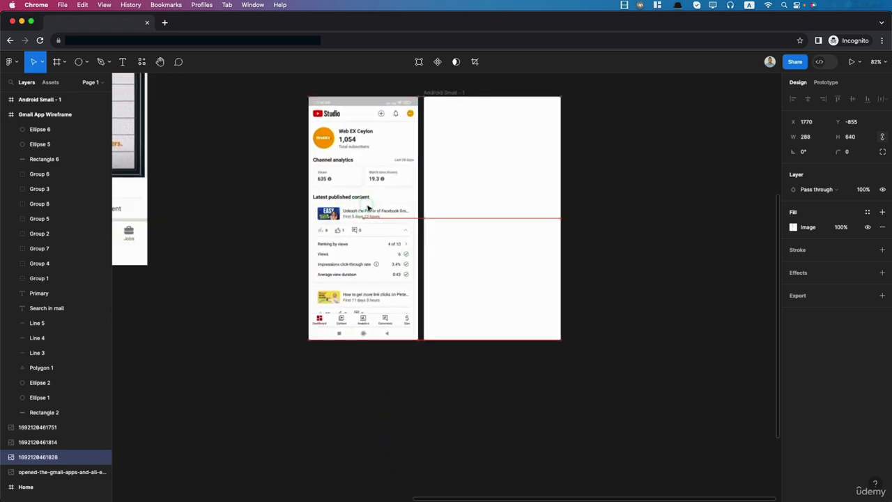
# - Rename the blank frame to 'YT Studio Wireframe'
pyautogui.click(450, 92)
pyautogui.doubleClick(455, 92)
pyautogui.click(486, 108)
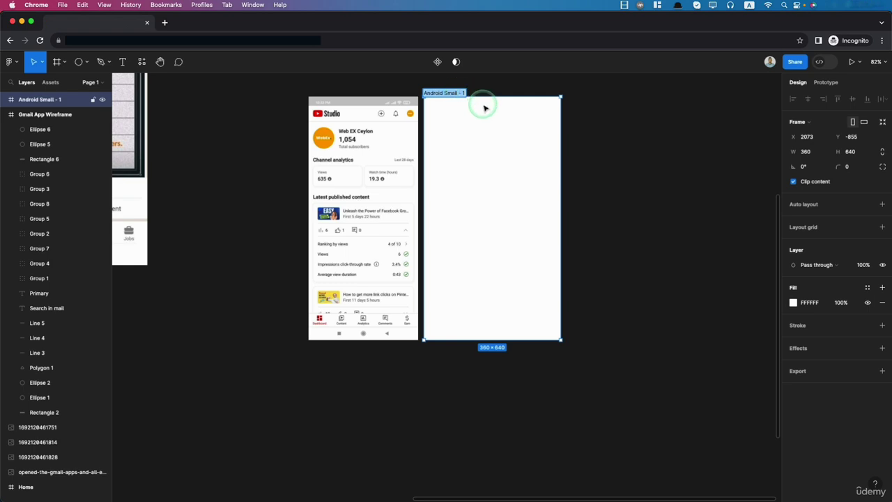
pyautogui.write('YT Studi')
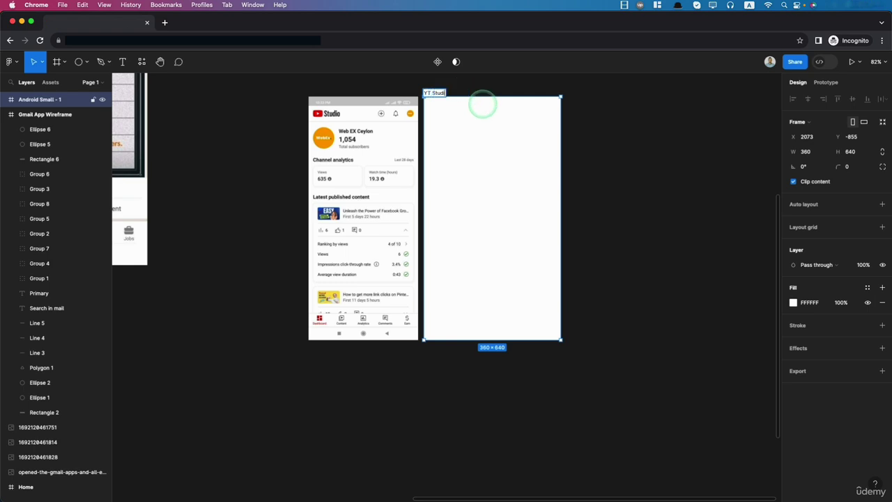
pyautogui.write('o Wireframe')
pyautogui.click(452, 172)
pyautogui.scroll(2, 451, 171)
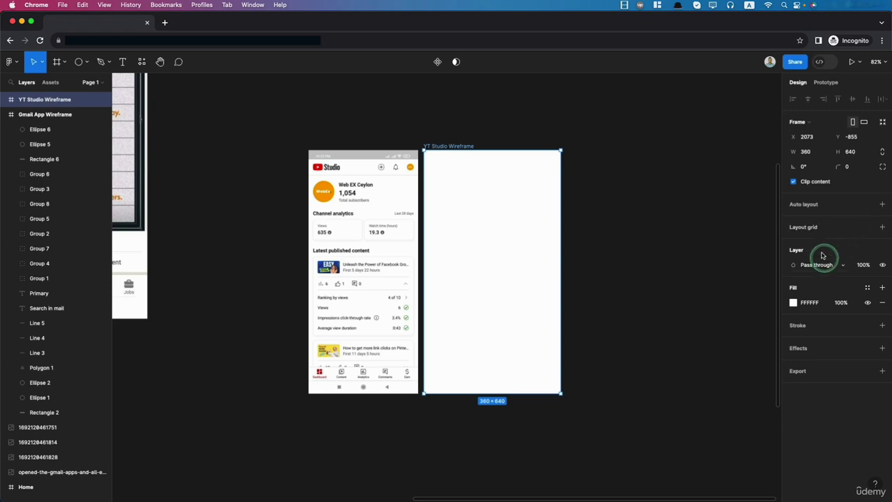
# - Add a Columns layout grid with count 4, gutter 10 and margin 10
pyautogui.click(883, 228)
pyautogui.click(794, 242)
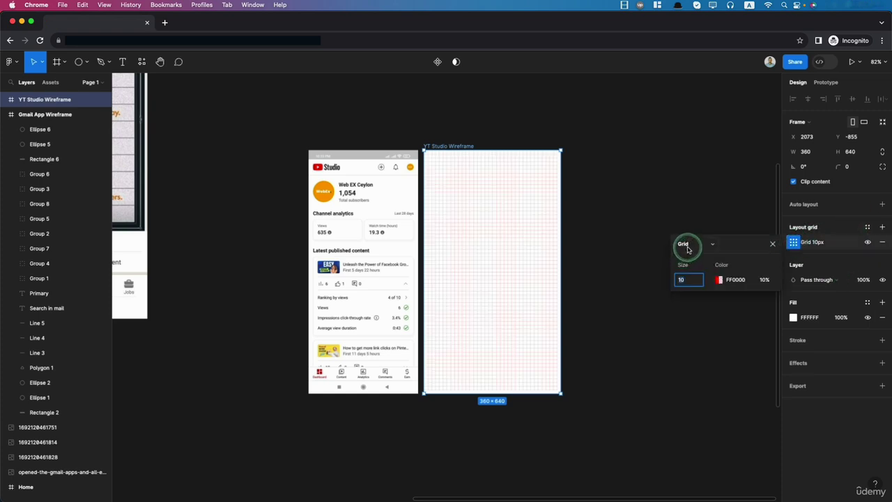
pyautogui.click(686, 246)
pyautogui.click(698, 255)
pyautogui.click(690, 280)
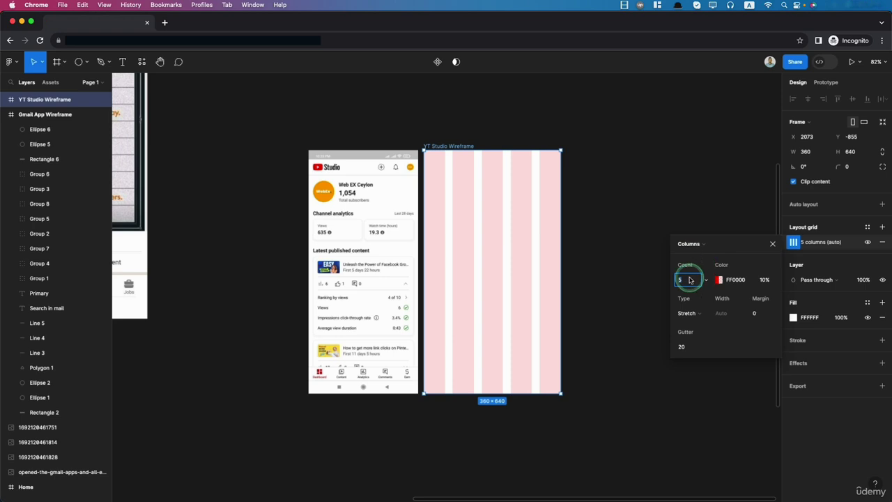
pyautogui.click(684, 346)
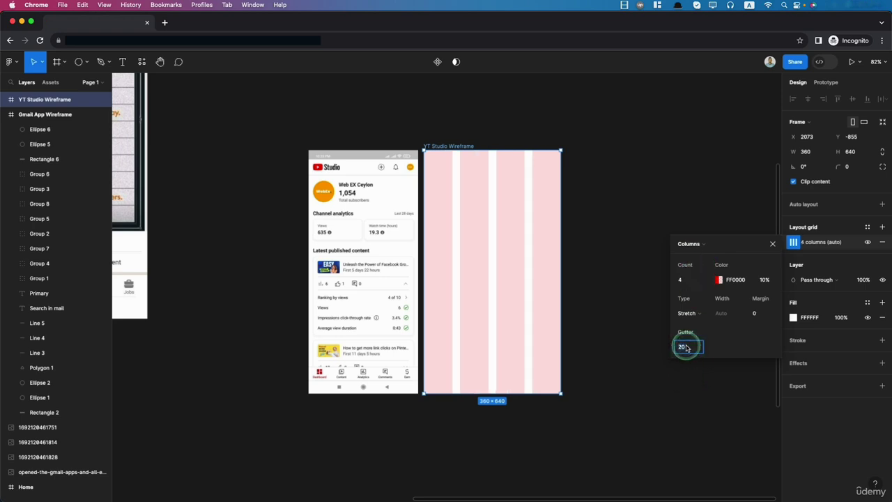
pyautogui.click(762, 313)
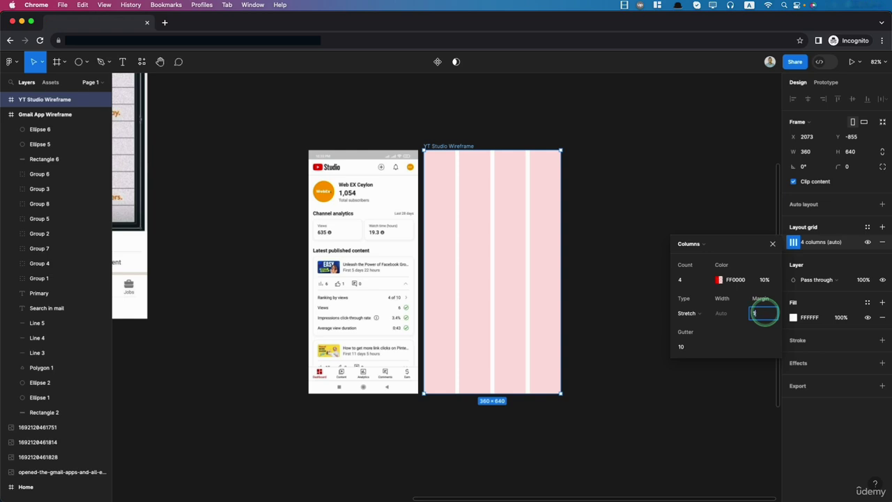
pyautogui.click(653, 311)
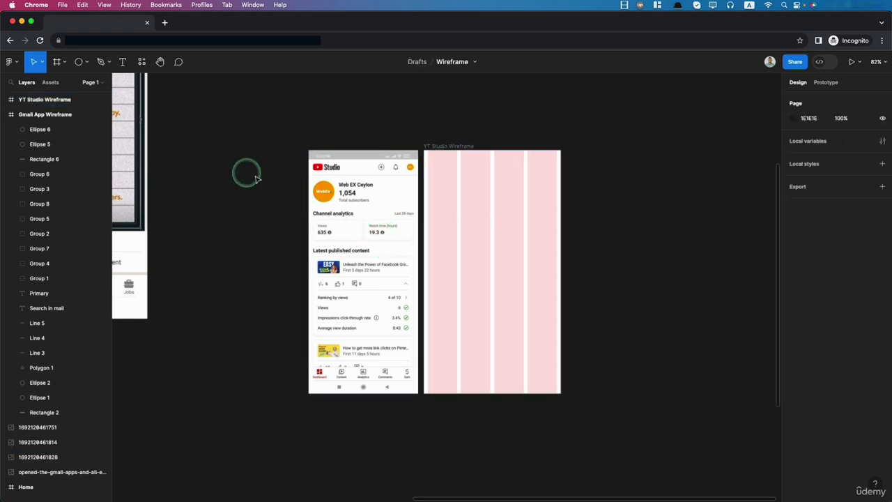
# - Draw a 360×60 grey rectangle across the top of the frame as the header
pyautogui.scroll(5, 427, 157)
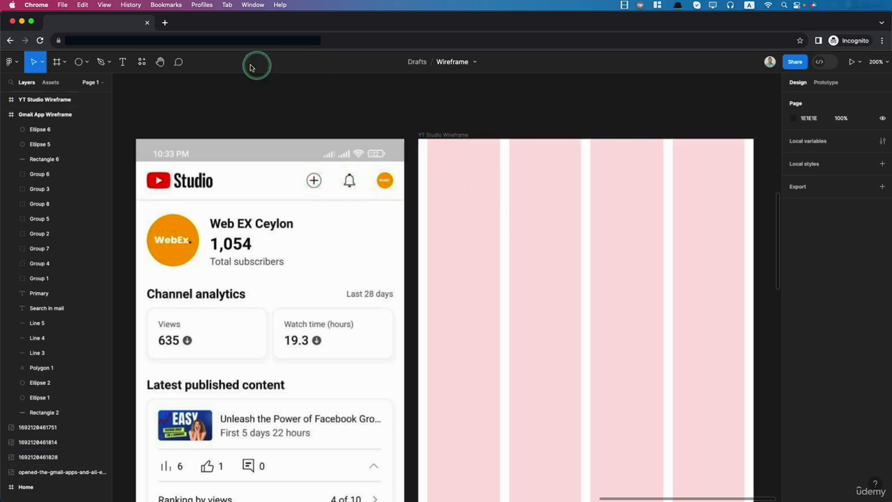
pyautogui.click(87, 62)
pyautogui.click(79, 87)
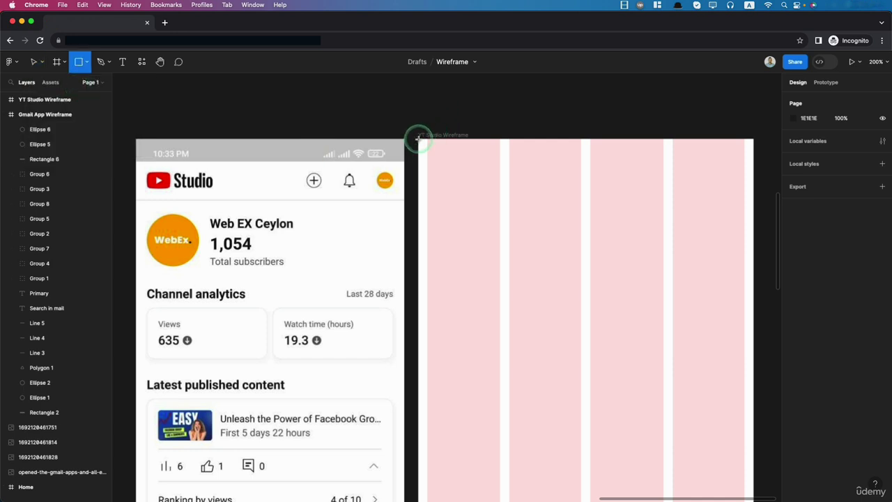
pyautogui.moveTo(419, 140); pyautogui.dragTo(755, 195)
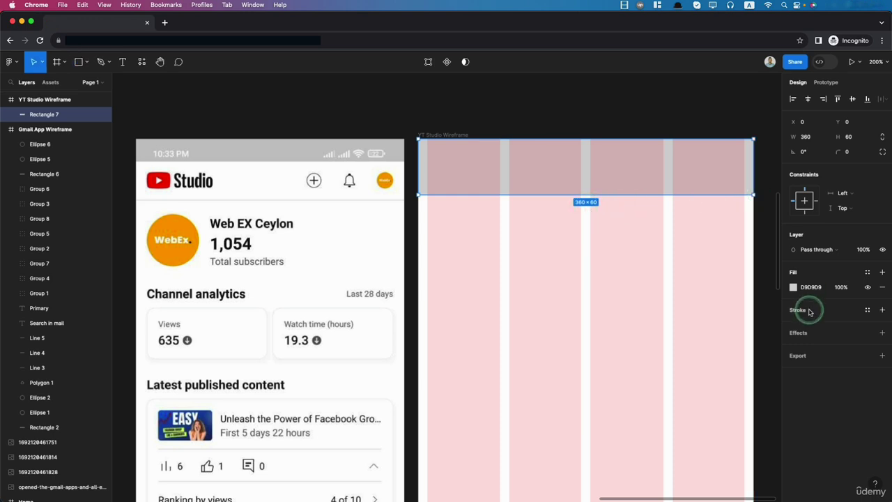
# - Add a 'YT Studio' title in Inter Bold size 16 at the header's left
pyautogui.click(123, 61)
pyautogui.click(433, 169)
pyautogui.write('Y')
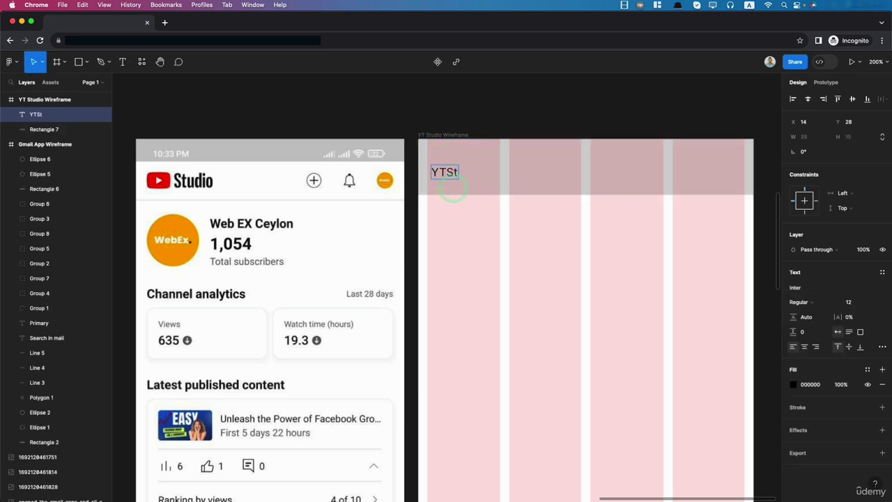
pyautogui.write('T Studio')
pyautogui.press('super+a')
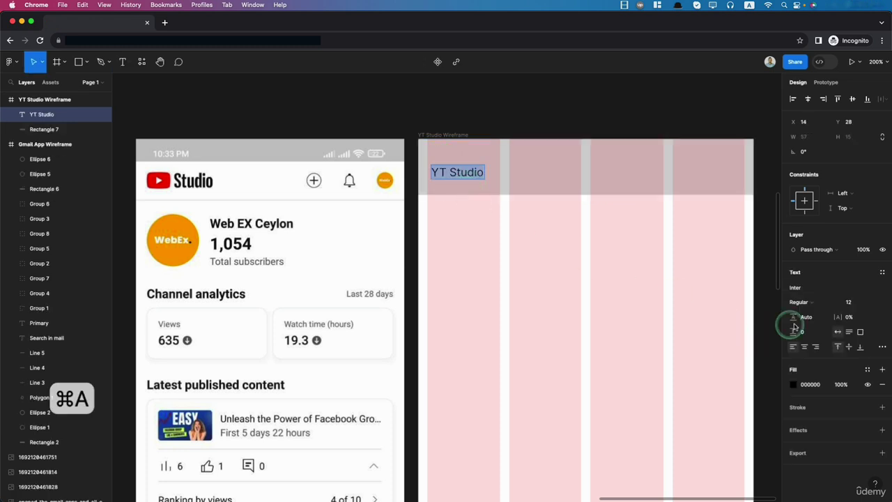
pyautogui.click(808, 303)
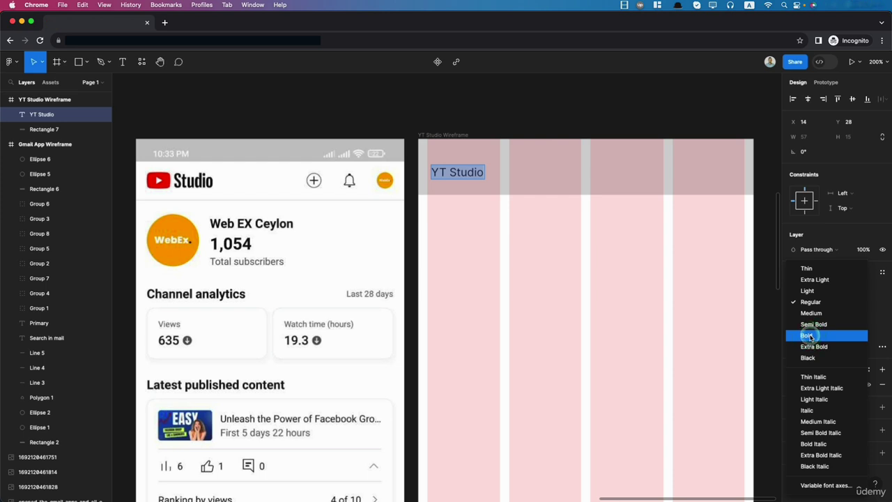
pyautogui.click(807, 336)
pyautogui.click(850, 303)
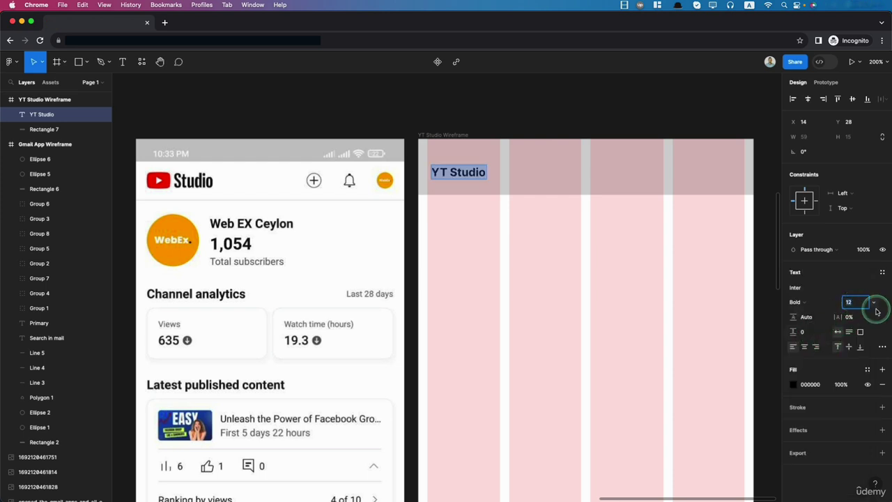
pyautogui.write('15')
pyautogui.press('Return')
pyautogui.press('Up')
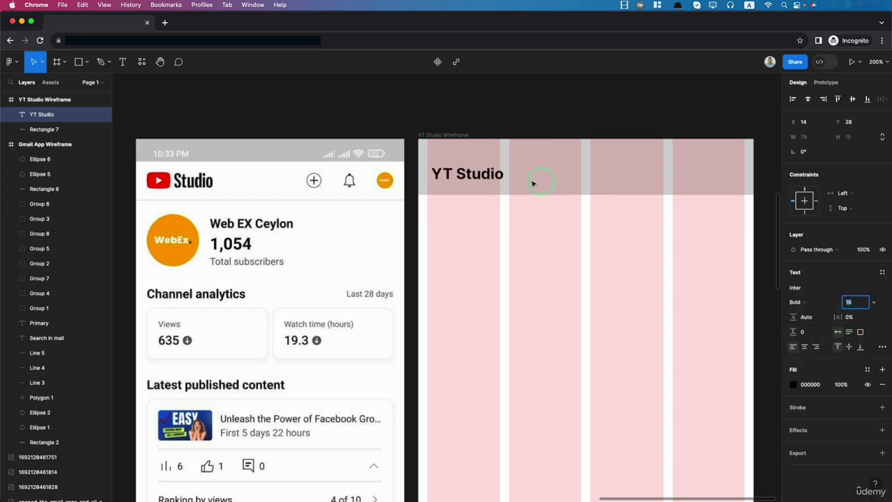
pyautogui.moveTo(479, 174); pyautogui.dragTo(474, 169)
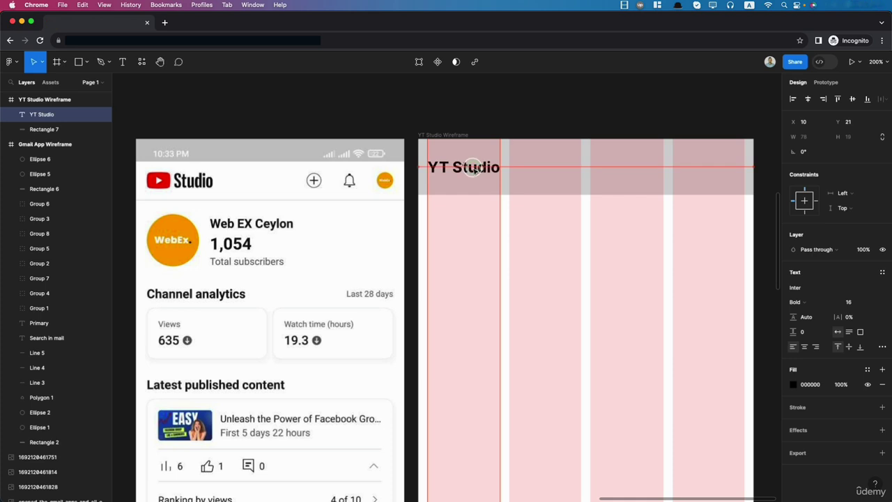
pyautogui.press('Escape')
# - Draw a 20×20 circle in the header with a dark 353535 fill
pyautogui.click(79, 61)
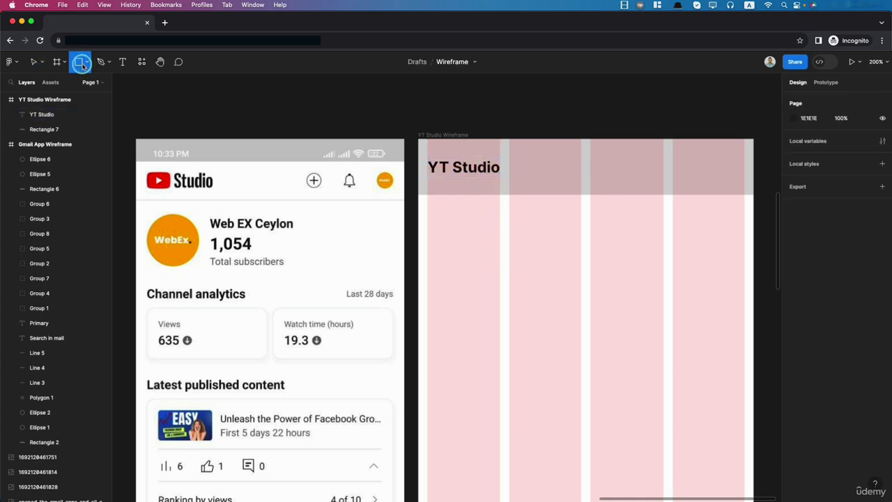
pyautogui.click(86, 62)
pyautogui.click(67, 118)
pyautogui.moveTo(630, 162); pyautogui.dragTo(646, 182)
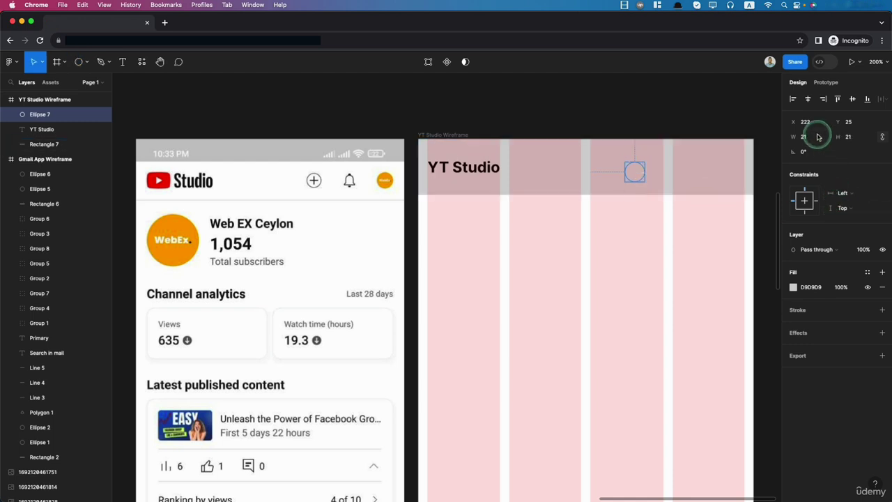
pyautogui.press('Tab')
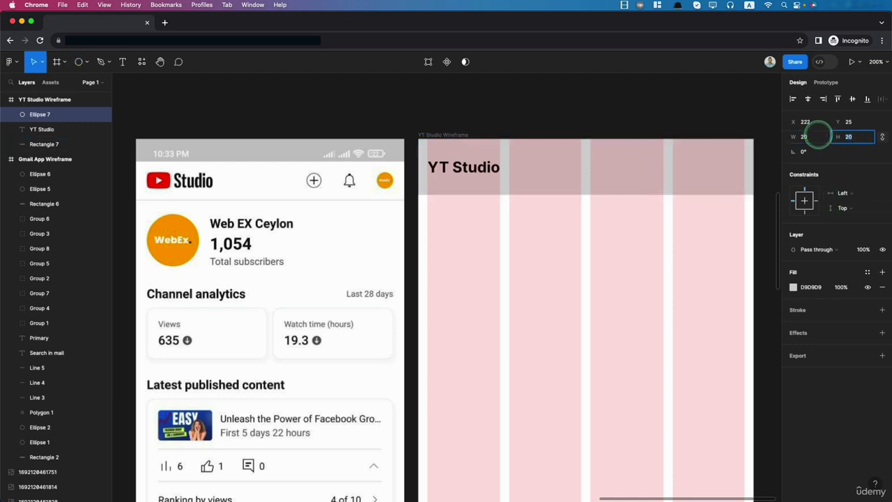
pyautogui.click(794, 287)
pyautogui.moveTo(706, 330); pyautogui.dragTo(667, 354)
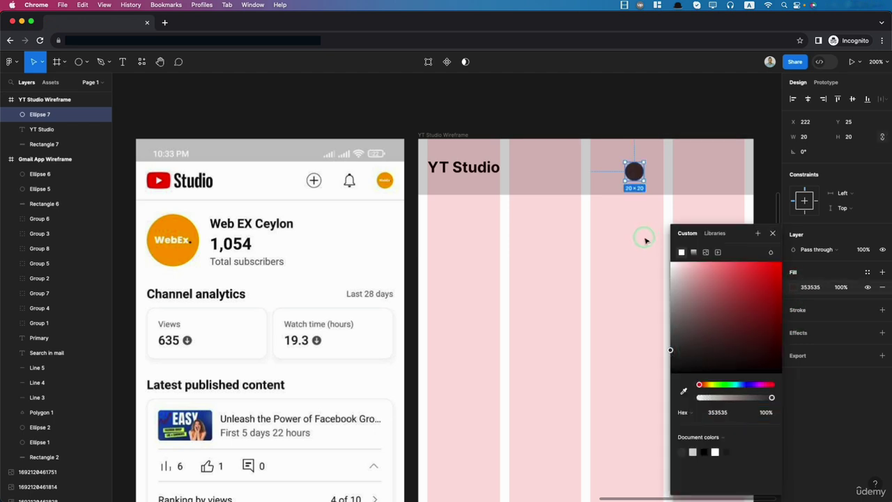
pyautogui.click(642, 236)
# - Duplicate it into a row of three circles and move them to the header's right end
pyautogui.click(637, 173)
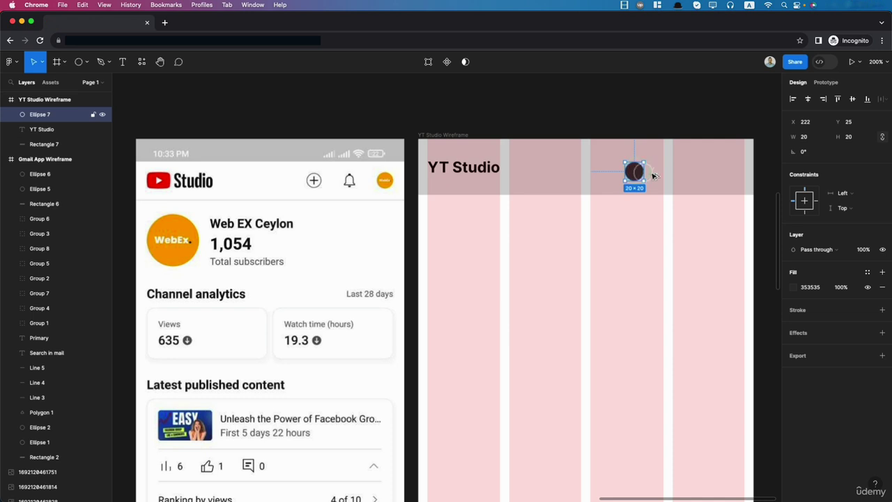
pyautogui.moveTo(654, 176); pyautogui.dragTo(711, 173)
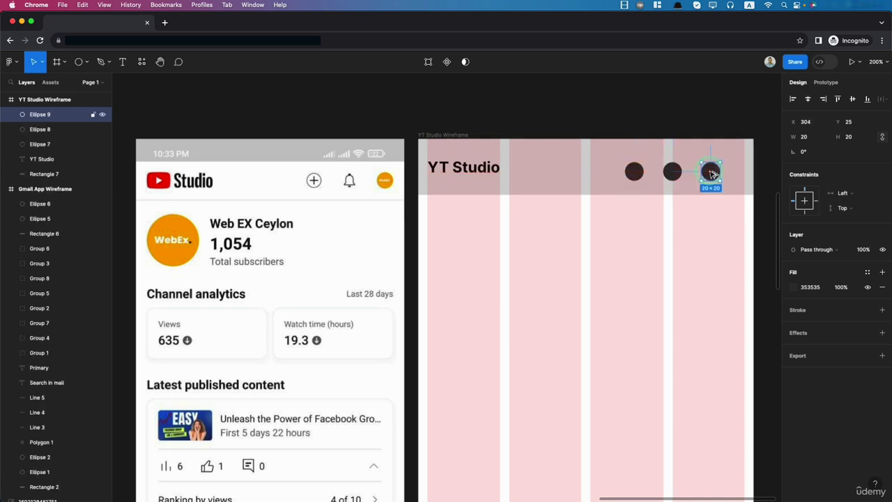
pyautogui.press('Tab')
pyautogui.press('Tab')
pyautogui.keyDown('shift'); pyautogui.click(674, 173); pyautogui.keyUp('shift')
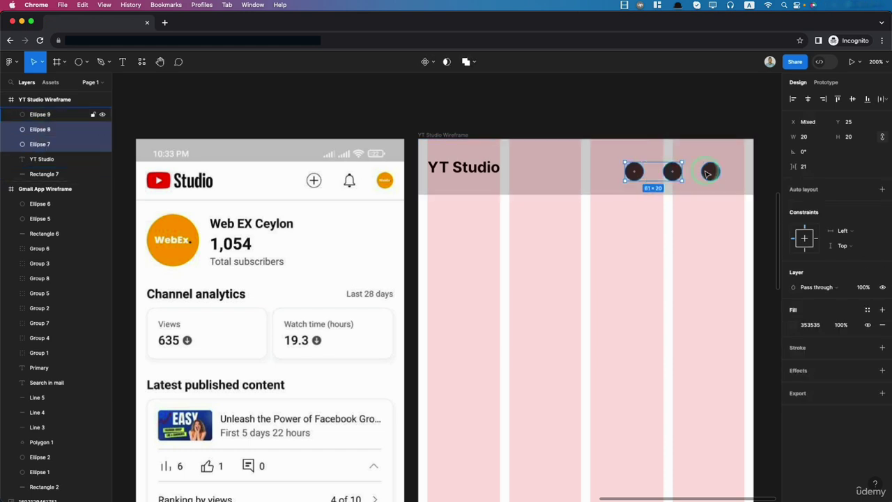
pyautogui.keyDown('shift'); pyautogui.click(711, 172); pyautogui.keyUp('shift')
pyautogui.moveTo(682, 173); pyautogui.dragTo(701, 168)
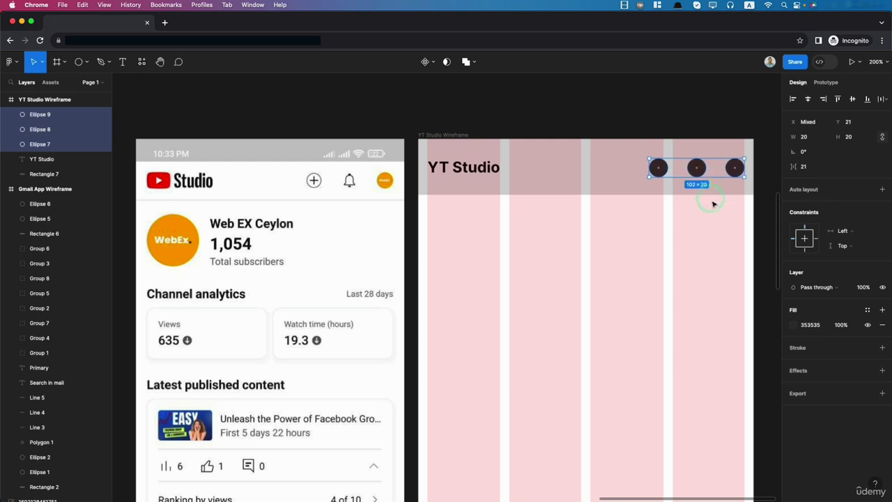
pyautogui.click(735, 167)
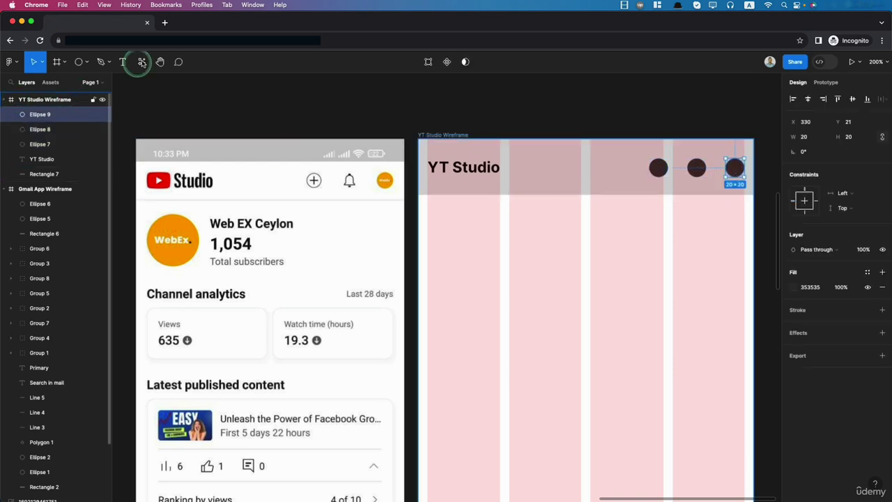
# - Draw a small light head circle inside the rightmost header circle
pyautogui.scroll(3, 729, 152)
pyautogui.hscroll(3, 728, 155)
pyautogui.scroll(6, 542, 163)
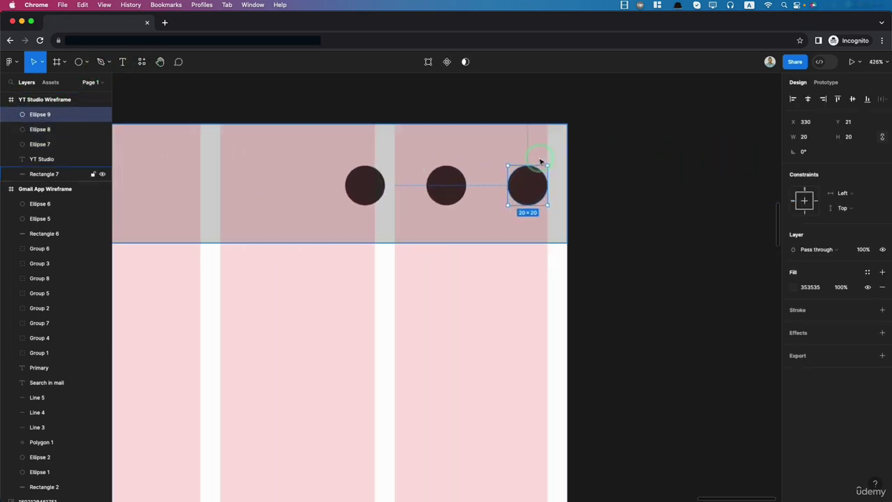
pyautogui.scroll(4, 542, 170)
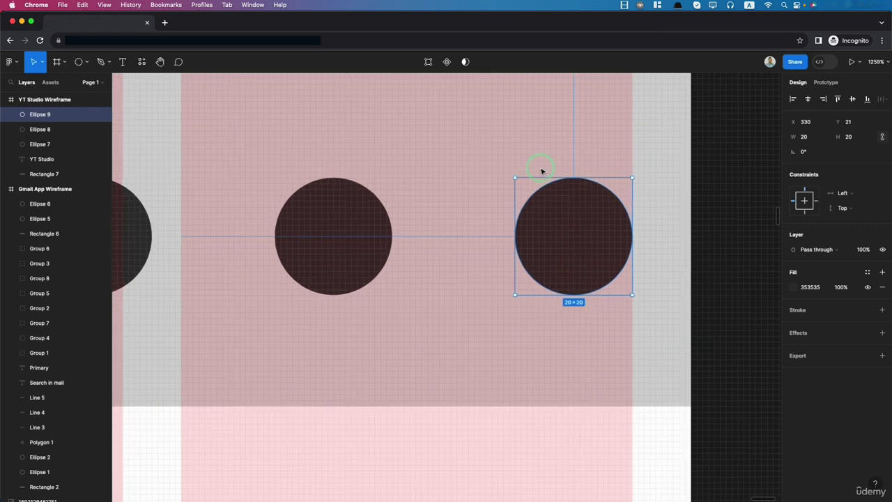
pyautogui.click(79, 61)
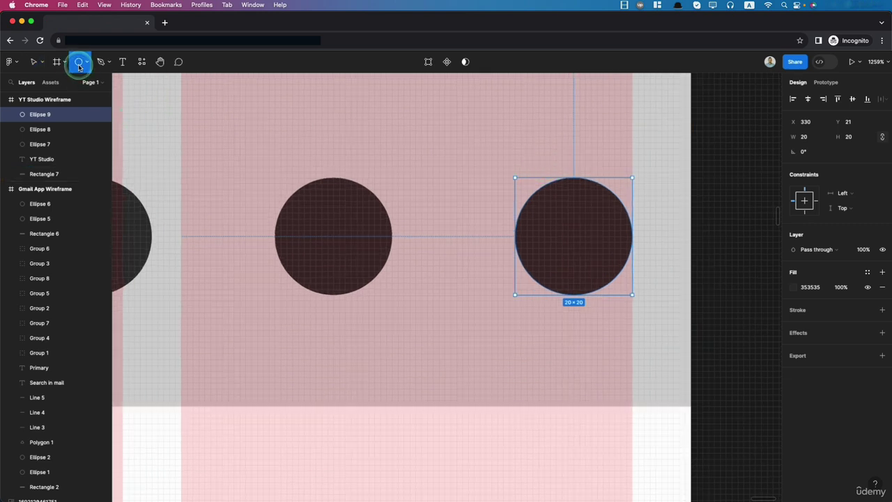
pyautogui.moveTo(562, 214)
pyautogui.mouseDown()
pyautogui.moveTo(596, 248)
pyautogui.moveTo(575, 235)
pyautogui.mouseUp()
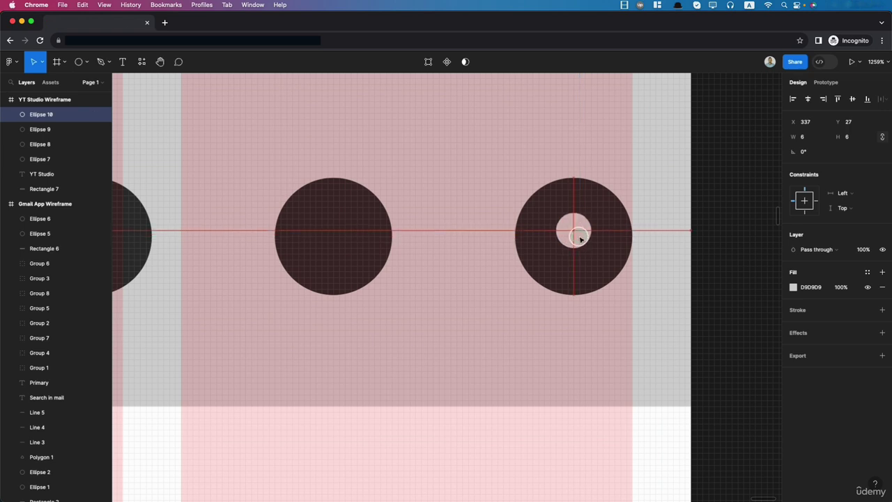
# - Add a triangle body below the head with a corner radius of 2
pyautogui.click(84, 61)
pyautogui.click(70, 128)
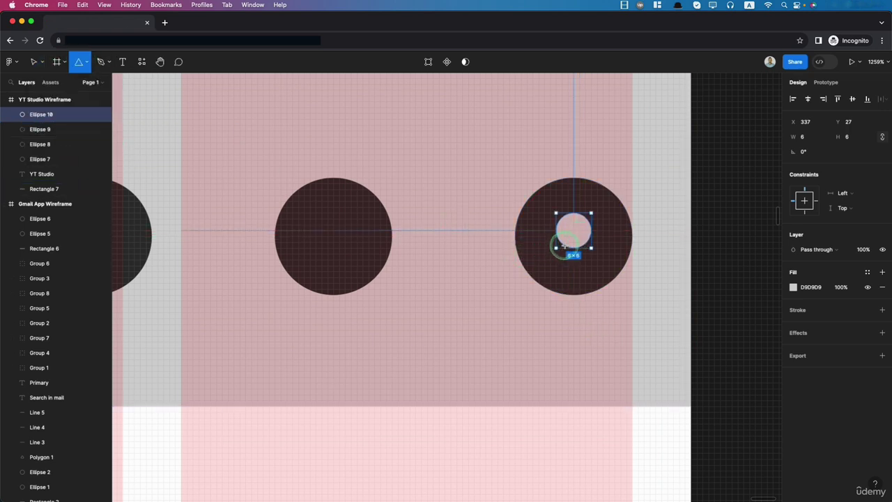
pyautogui.moveTo(568, 247); pyautogui.dragTo(643, 323)
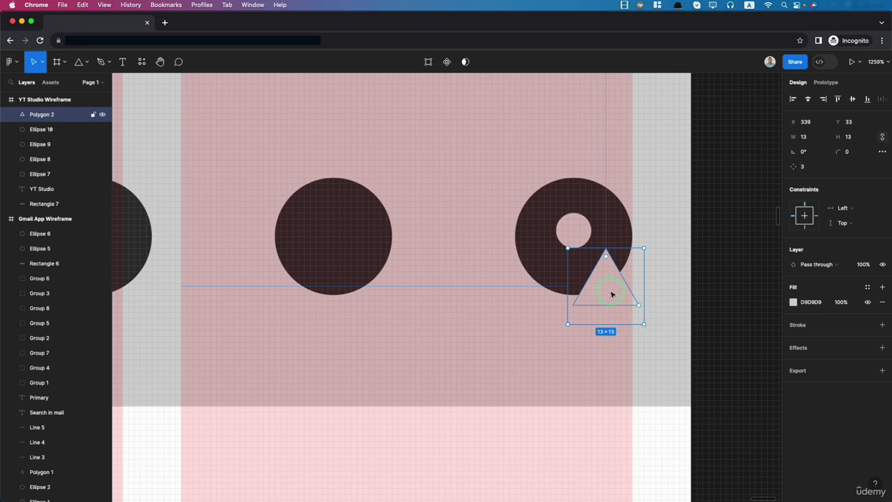
pyautogui.moveTo(599, 296)
pyautogui.mouseDown()
pyautogui.moveTo(588, 275)
pyautogui.moveTo(565, 278)
pyautogui.mouseUp()
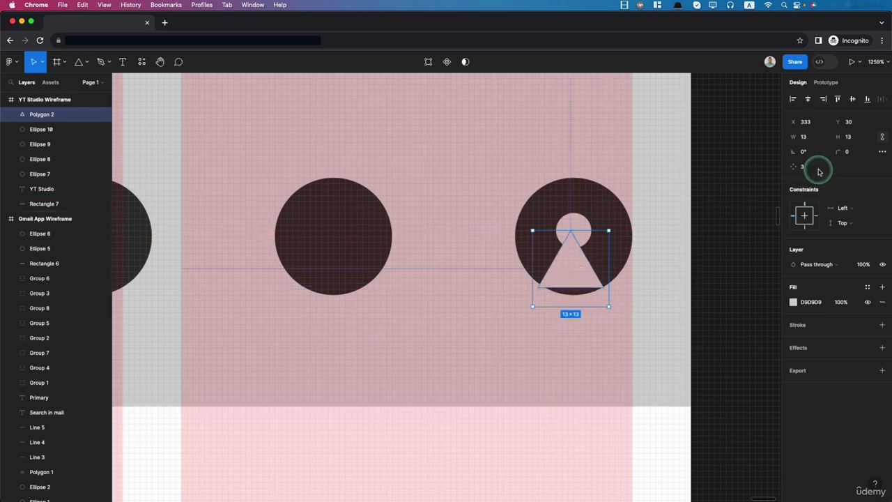
pyautogui.click(850, 153)
pyautogui.write('2')
pyautogui.press('Return')
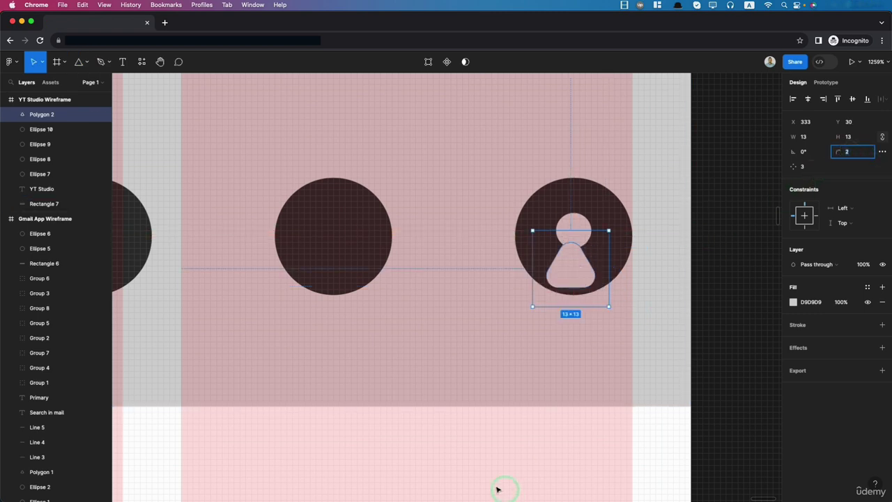
pyautogui.click(571, 274)
# - Centre the head and triangle within the dark circle to form the profile icon
pyautogui.scroll(-5, 578, 269)
pyautogui.click(725, 358)
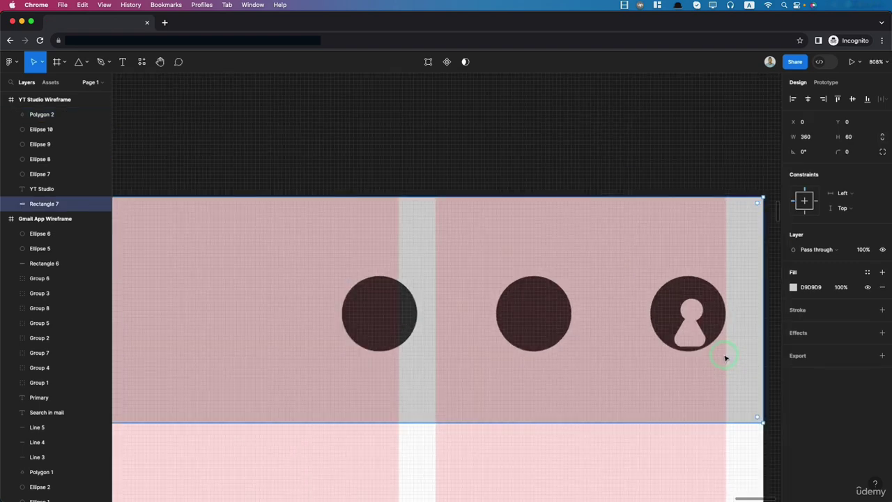
pyautogui.click(692, 342)
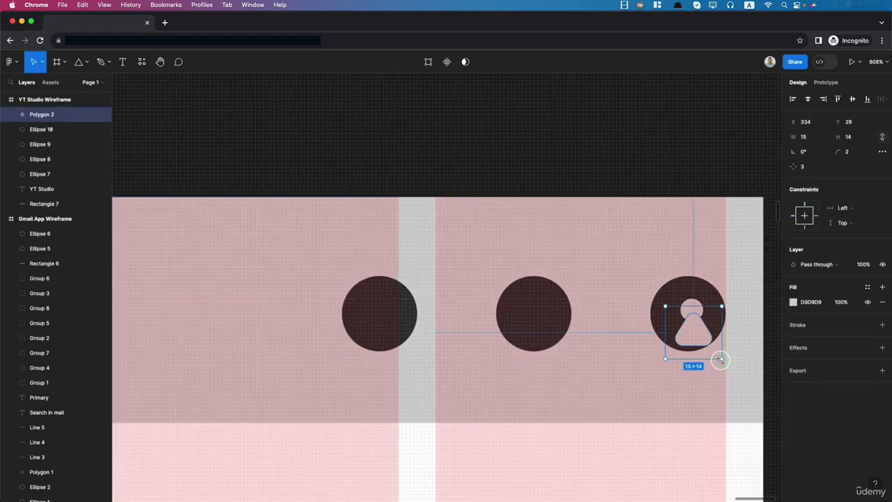
pyautogui.scroll(2, 574, 310)
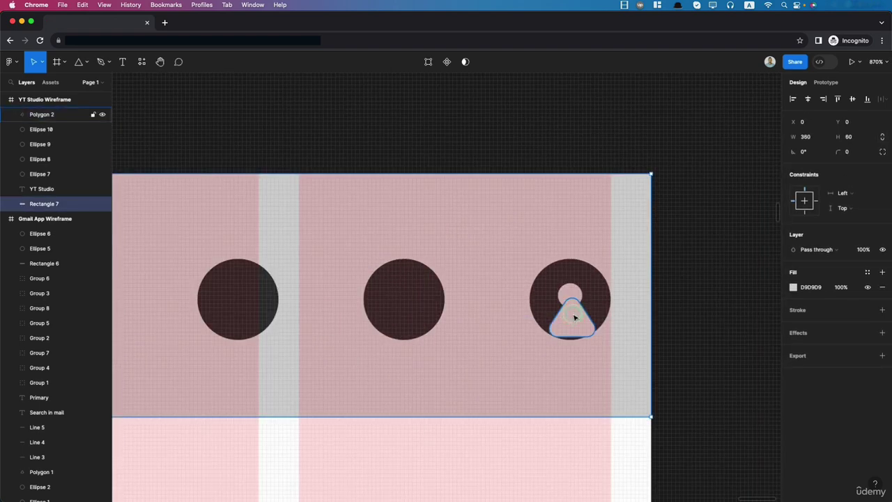
pyautogui.keyDown('shift'); pyautogui.click(555, 280); pyautogui.keyUp('shift')
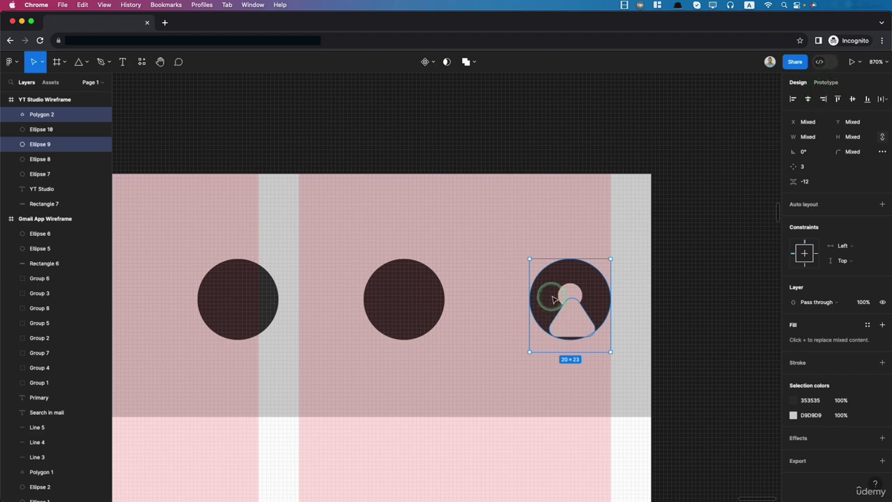
pyautogui.click(573, 293)
pyautogui.moveTo(577, 293); pyautogui.dragTo(571, 293)
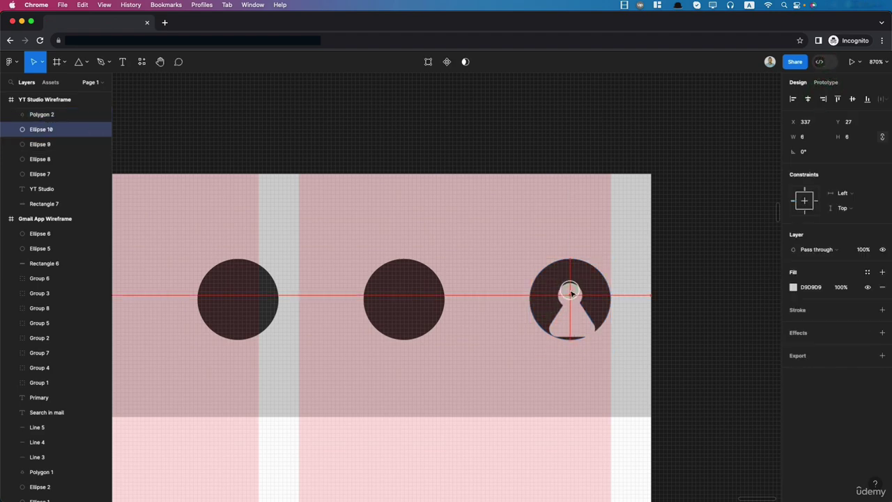
pyautogui.keyDown('shift'); pyautogui.click(594, 333); pyautogui.keyUp('shift')
pyautogui.click(707, 339)
pyautogui.scroll(-5, 597, 423)
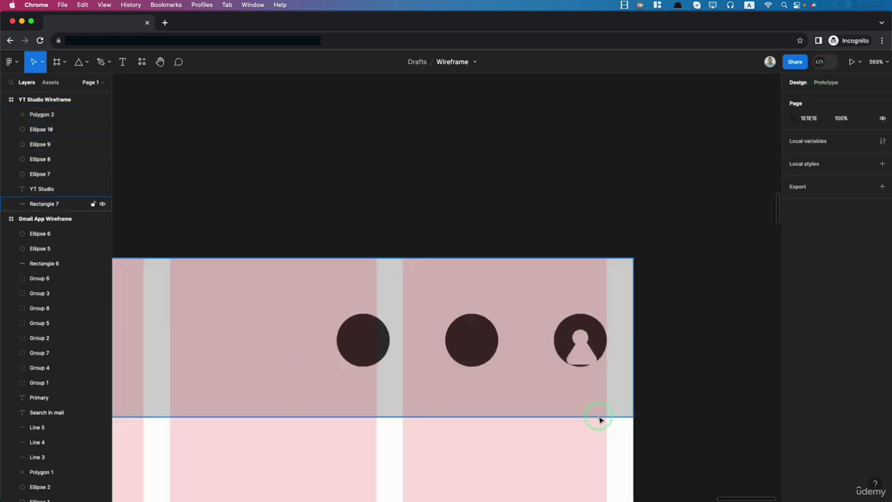
pyautogui.scroll(-5, 600, 420)
pyautogui.scroll(-5, 590, 418)
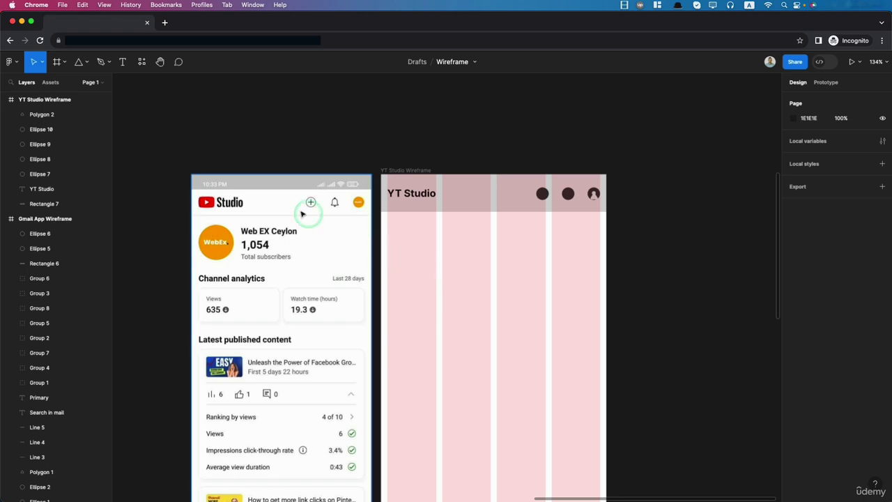
# - Draw a 78×78 avatar circle below the header and a 165×16 grey bar beside it
pyautogui.click(84, 62)
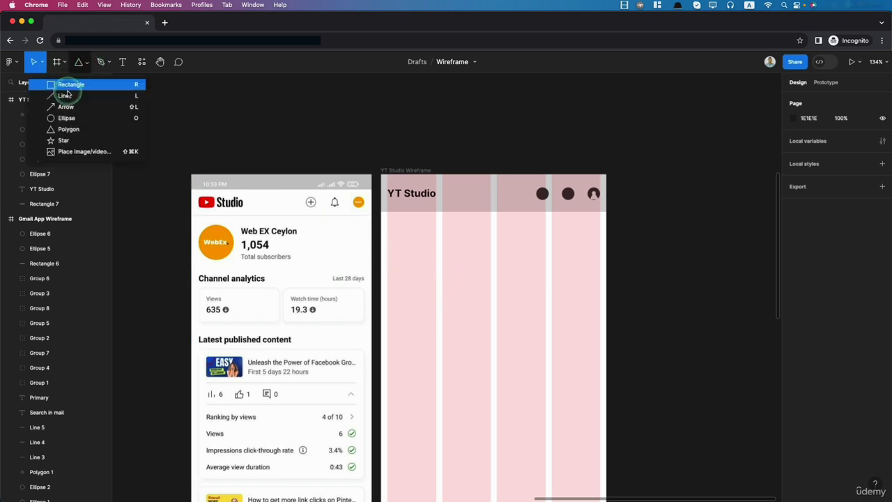
pyautogui.click(66, 118)
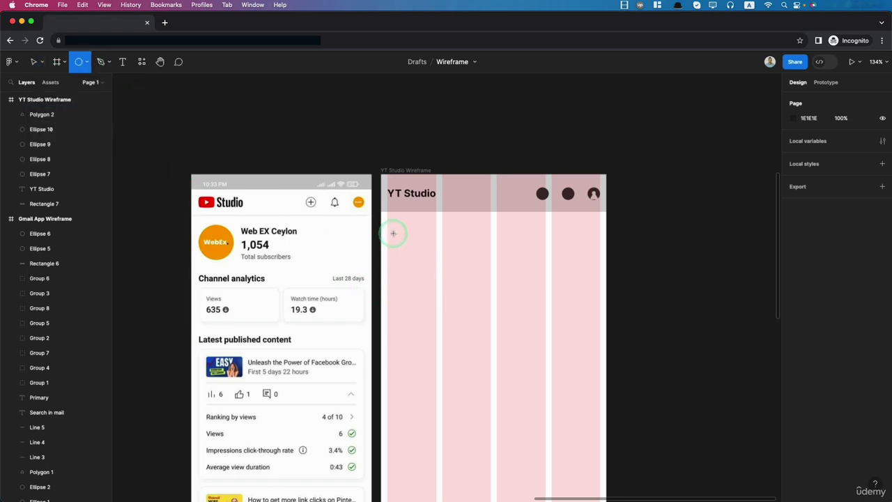
pyautogui.moveTo(394, 234); pyautogui.dragTo(437, 273)
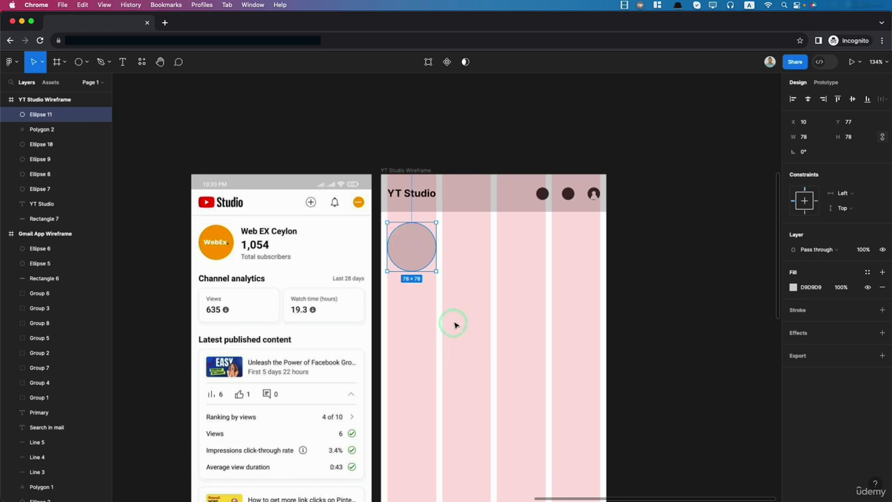
pyautogui.click(422, 313)
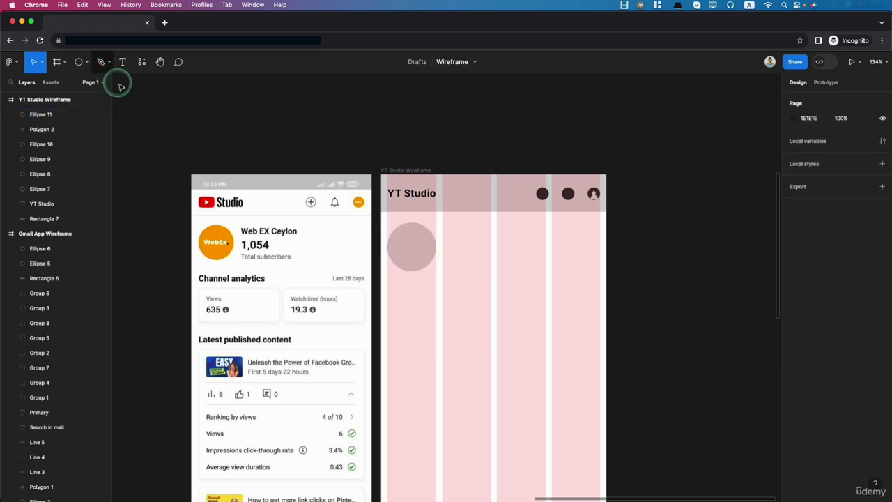
pyautogui.press('r')
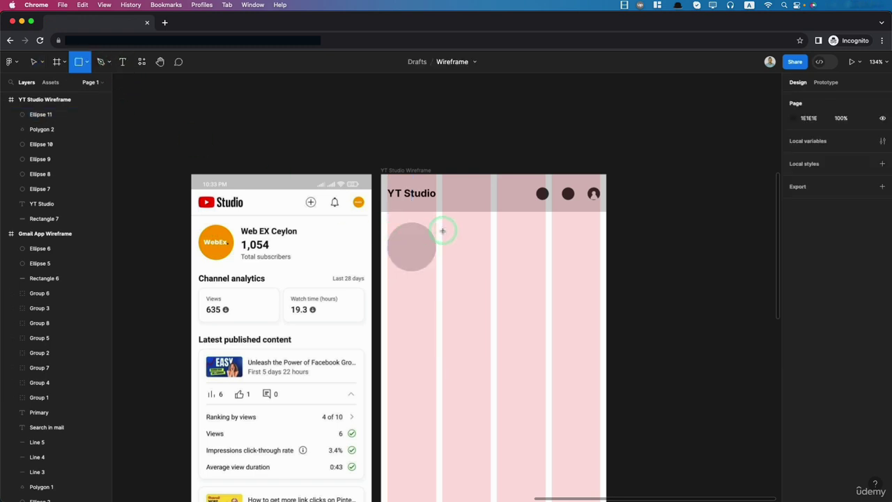
pyautogui.moveTo(443, 230); pyautogui.dragTo(546, 241)
# - Add a '10000' text under the grey bar at font size 17
pyautogui.click(122, 62)
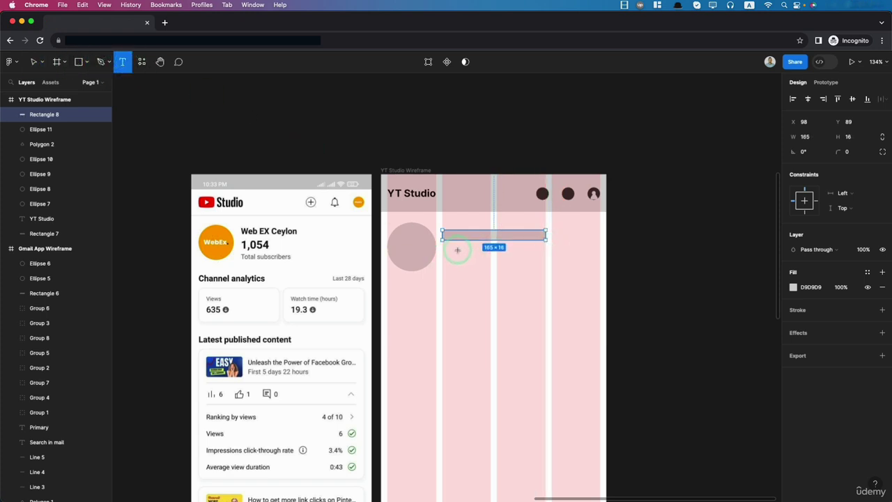
pyautogui.click(445, 252)
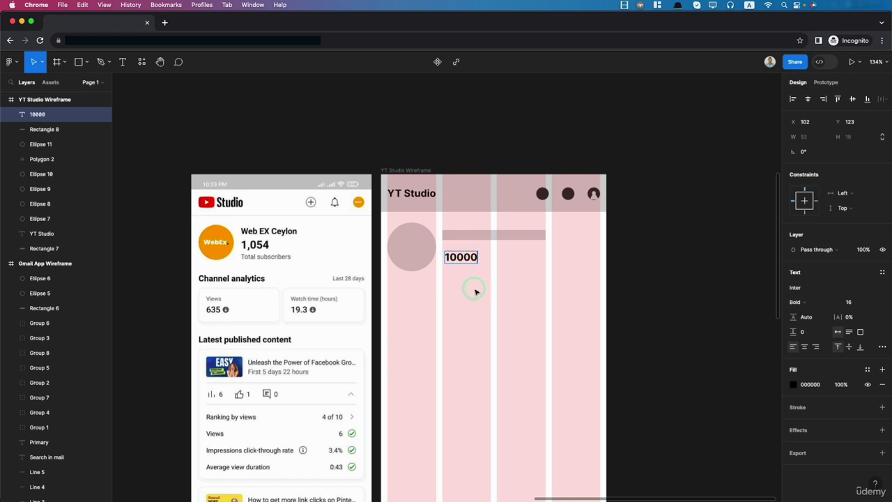
pyautogui.click(852, 302)
pyautogui.write('17')
pyautogui.press('Return')
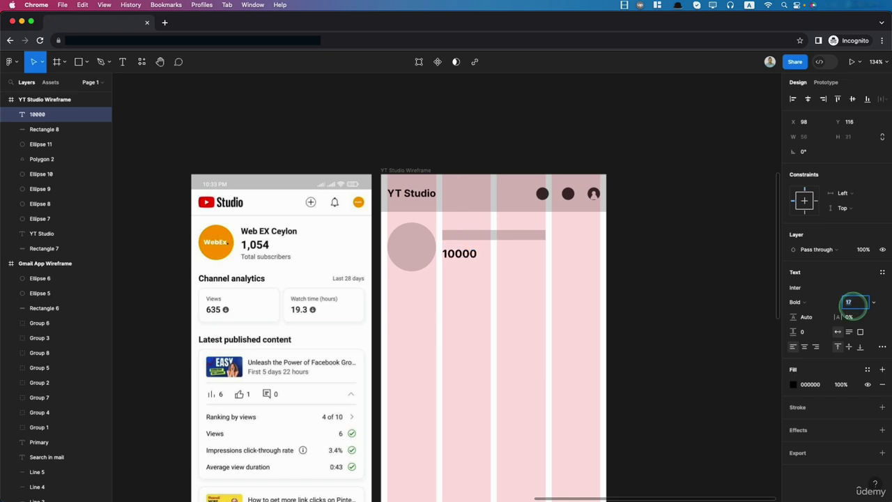
pyautogui.press('Escape')
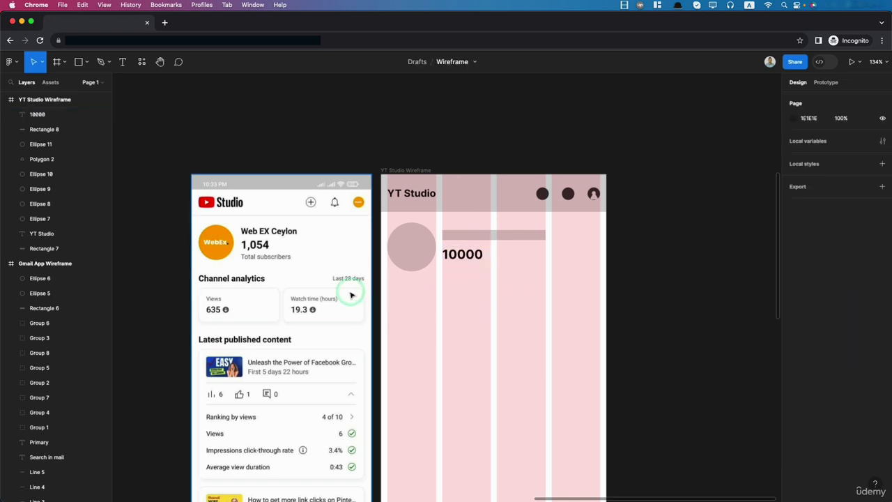
# - Add a 'Total subscribers' label below 10000 in Inter Medium 14
pyautogui.click(128, 66)
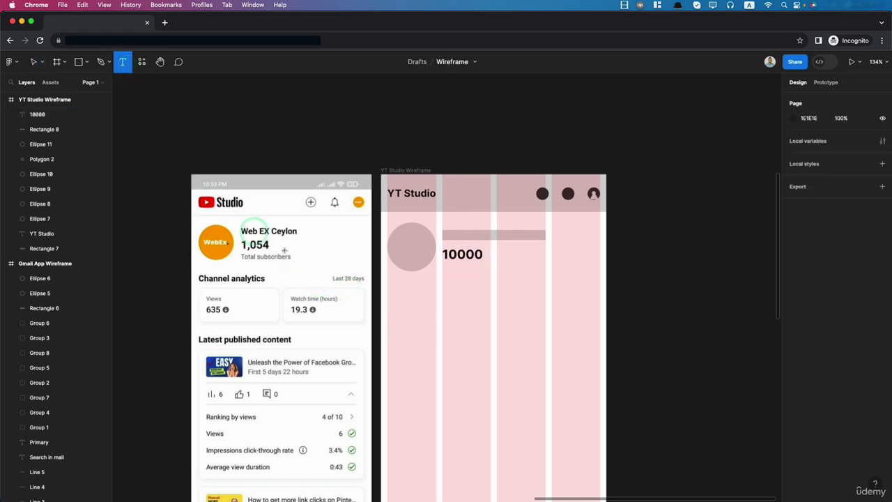
pyautogui.click(446, 265)
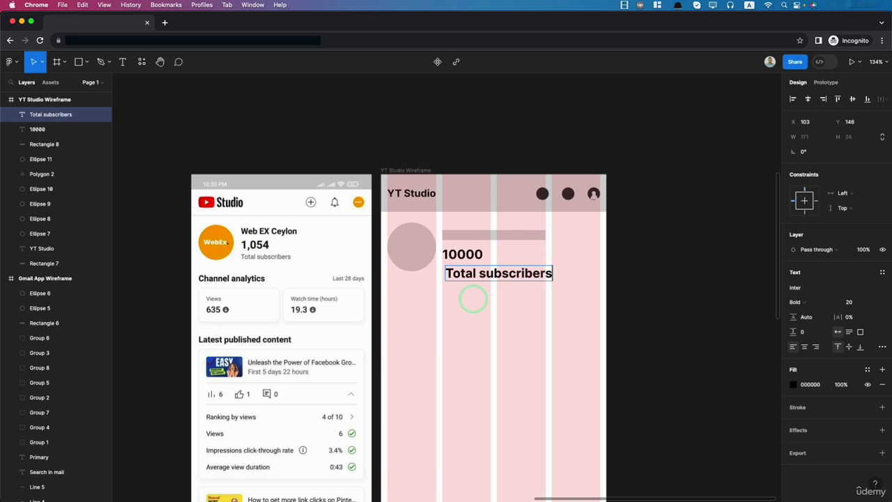
pyautogui.press('super+a')
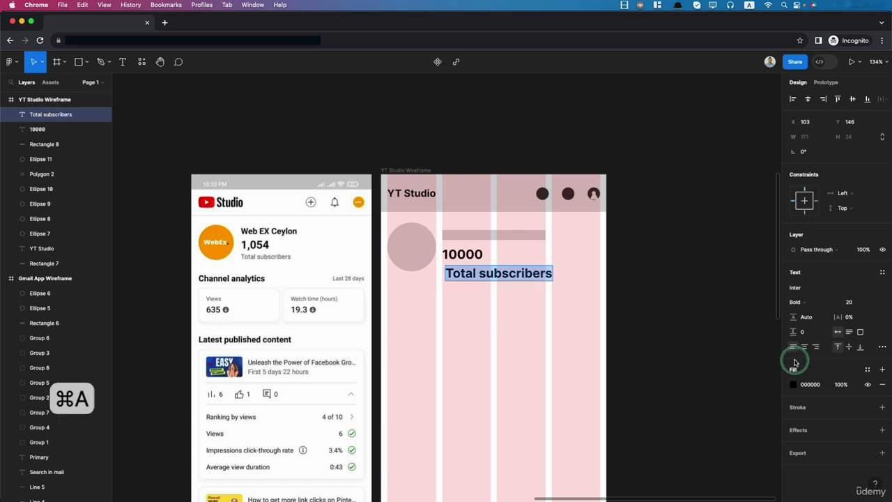
pyautogui.click(809, 306)
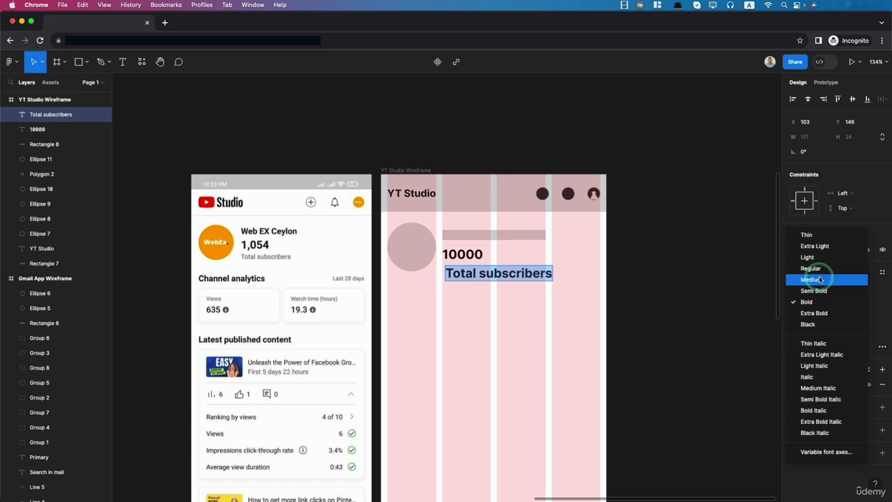
pyautogui.click(812, 280)
pyautogui.click(851, 302)
pyautogui.write('14')
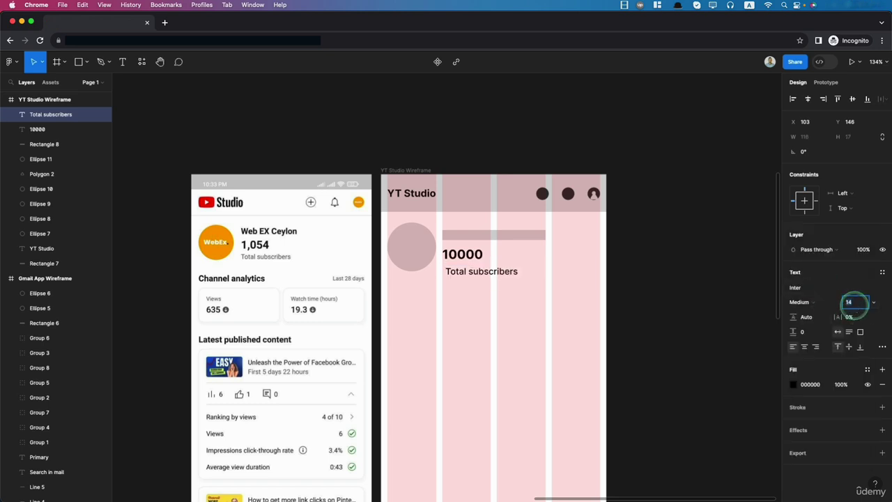
pyautogui.press('Return')
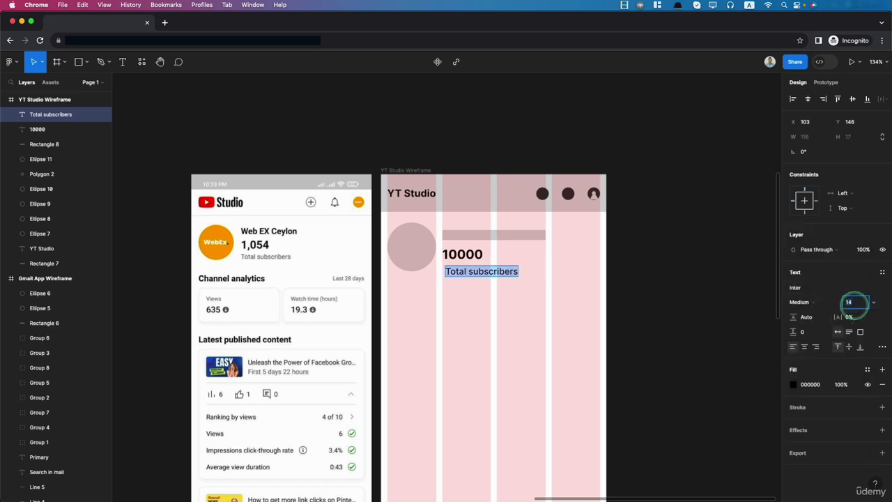
pyautogui.press('Escape')
# - Align the label's left edge with 10000 and nudge both texts toward the bar
pyautogui.moveTo(465, 261); pyautogui.dragTo(460, 260)
pyautogui.keyDown('shift'); pyautogui.click(461, 260); pyautogui.keyUp('shift')
pyautogui.keyDown('shift'); pyautogui.click(470, 236); pyautogui.keyUp('shift')
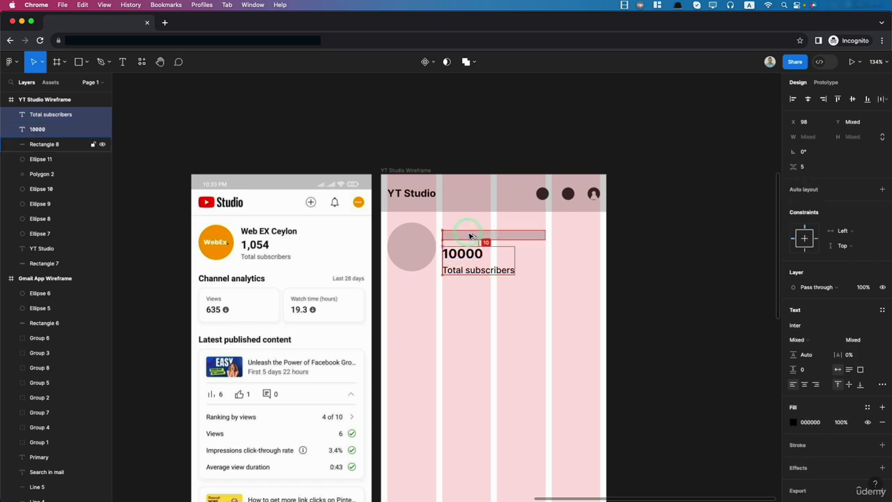
pyautogui.press('Up')
pyautogui.press('Up')
pyautogui.press('Up')
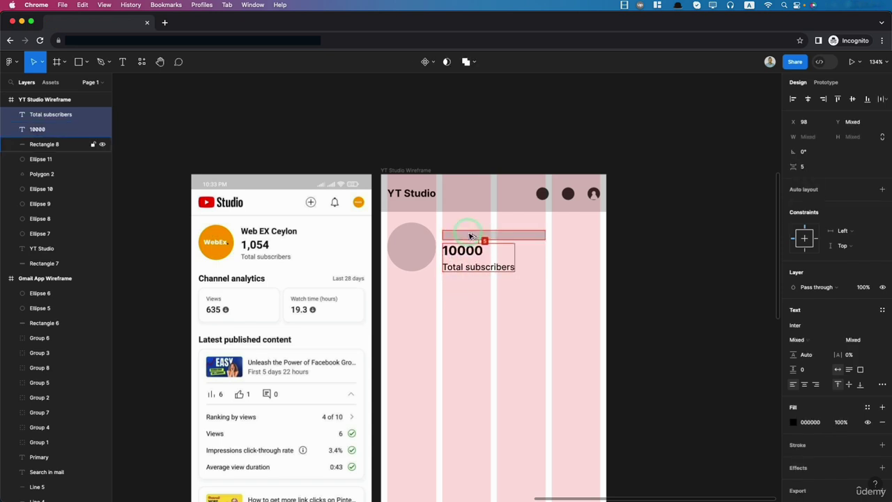
# - Group the bar, number and label as Group 9, centred vertically with the avatar
pyautogui.keyDown('shift'); pyautogui.click(470, 237); pyautogui.keyUp('shift')
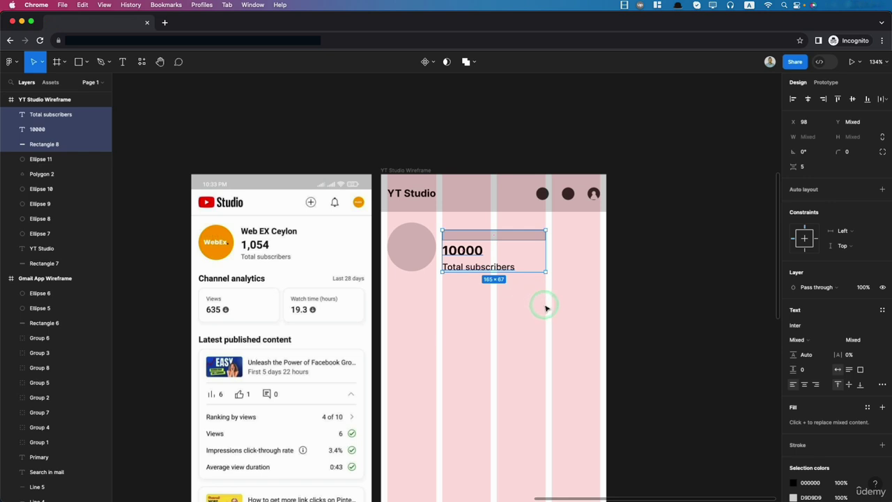
pyautogui.moveTo(548, 302); pyautogui.dragTo(458, 239)
pyautogui.press('super+g')
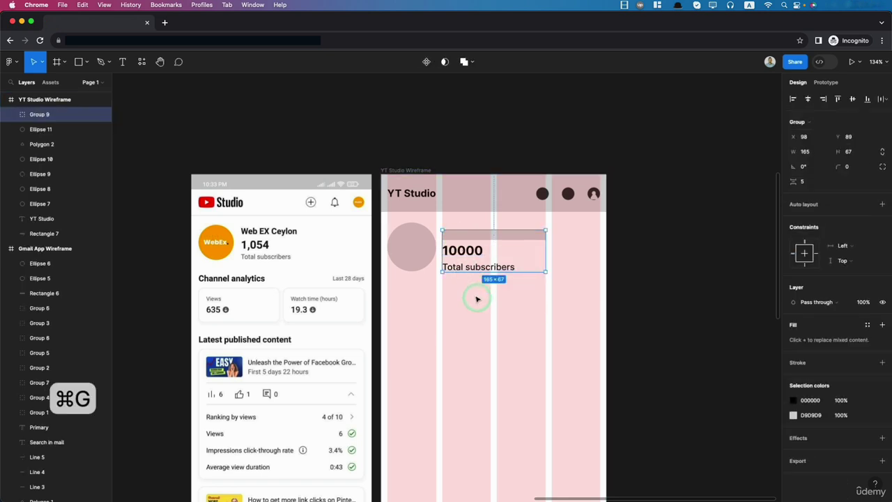
pyautogui.keyDown('shift'); pyautogui.click(404, 243); pyautogui.keyUp('shift')
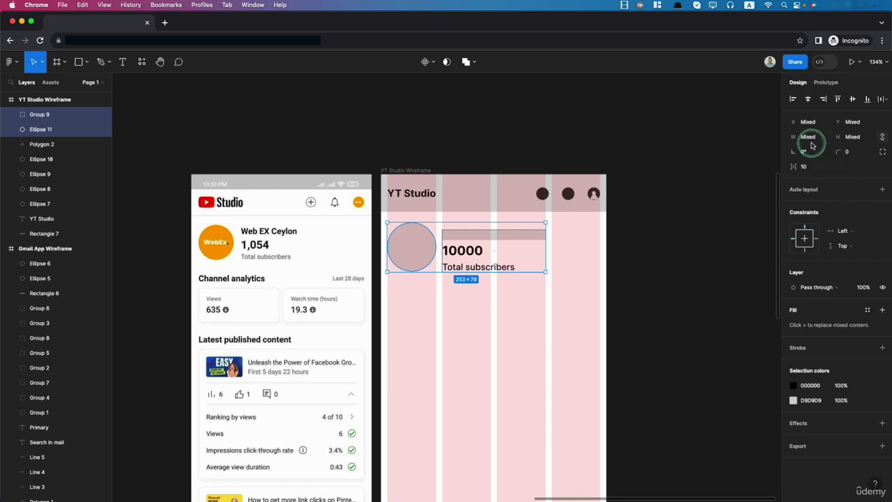
pyautogui.click(853, 102)
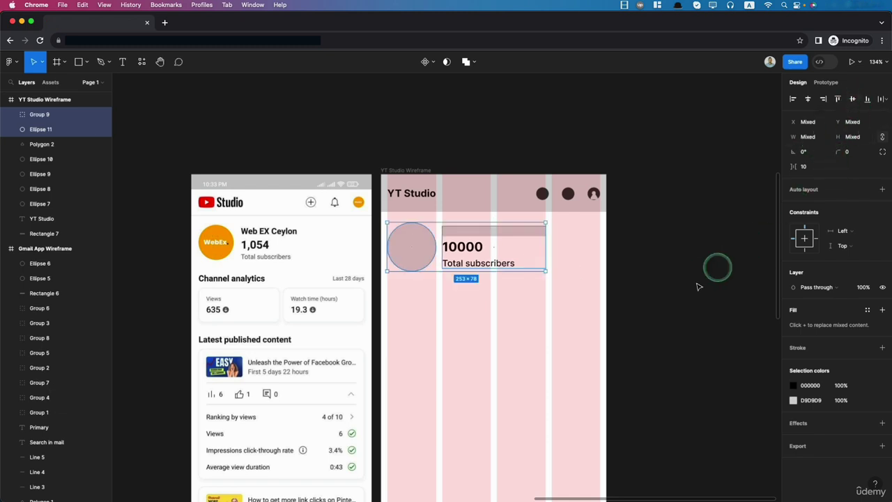
pyautogui.click(512, 368)
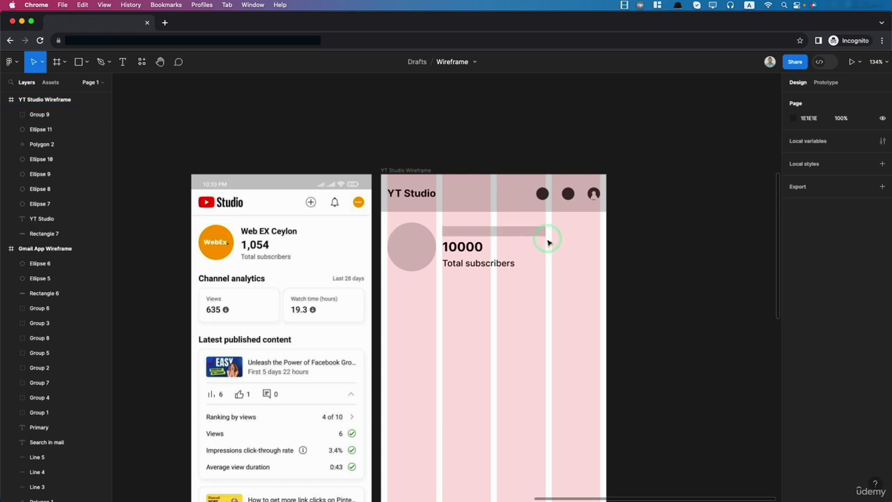
# - Duplicate the 'YT Studio' heading to just below the avatar circle
pyautogui.scroll(-5, 567, 325)
pyautogui.scroll(5, 568, 328)
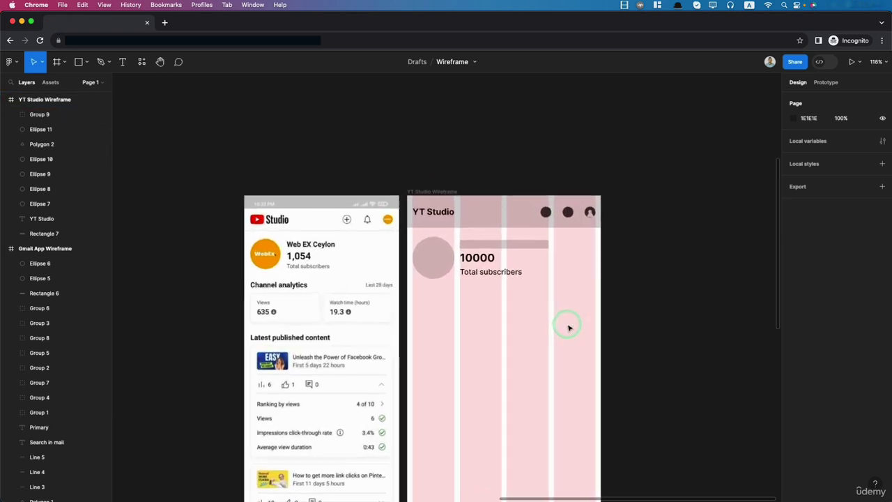
pyautogui.scroll(1, 569, 327)
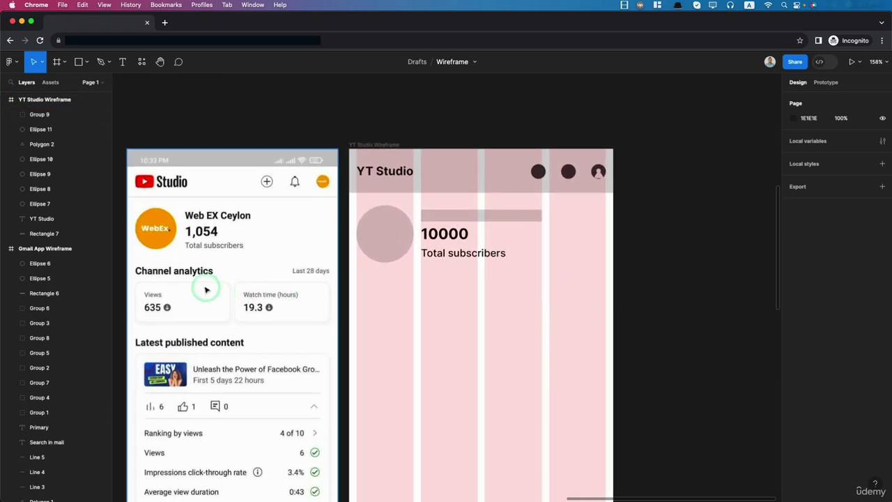
pyautogui.click(442, 256)
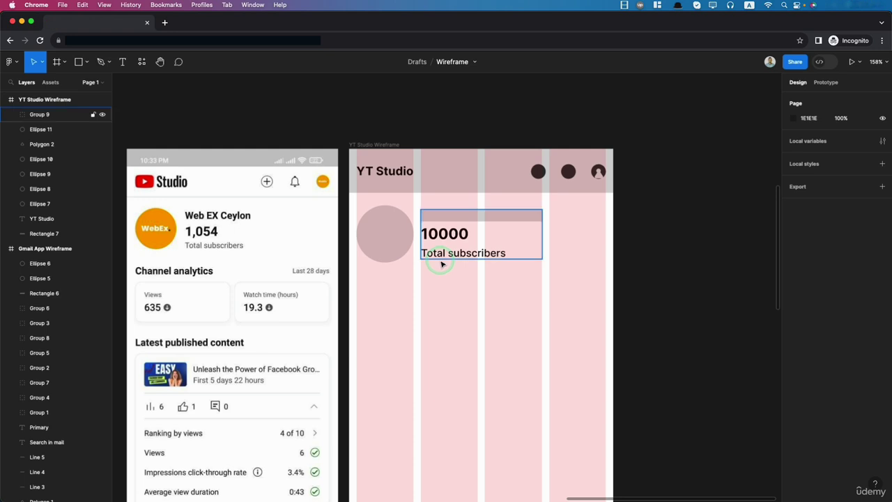
pyautogui.click(441, 283)
pyautogui.click(446, 247)
pyautogui.click(439, 280)
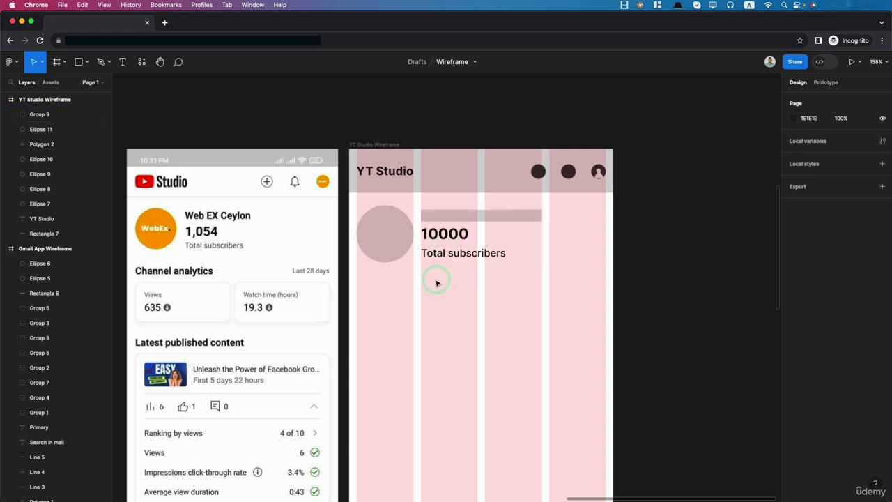
pyautogui.click(123, 62)
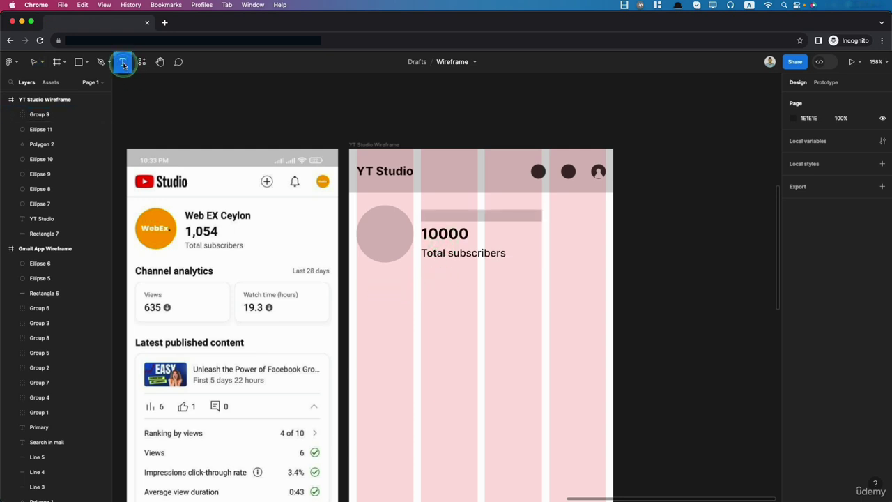
pyautogui.click(385, 173)
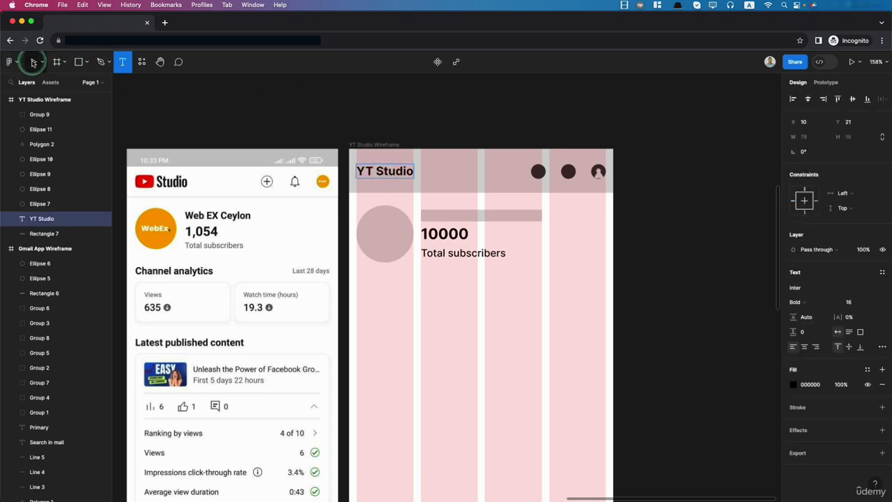
pyautogui.click(34, 62)
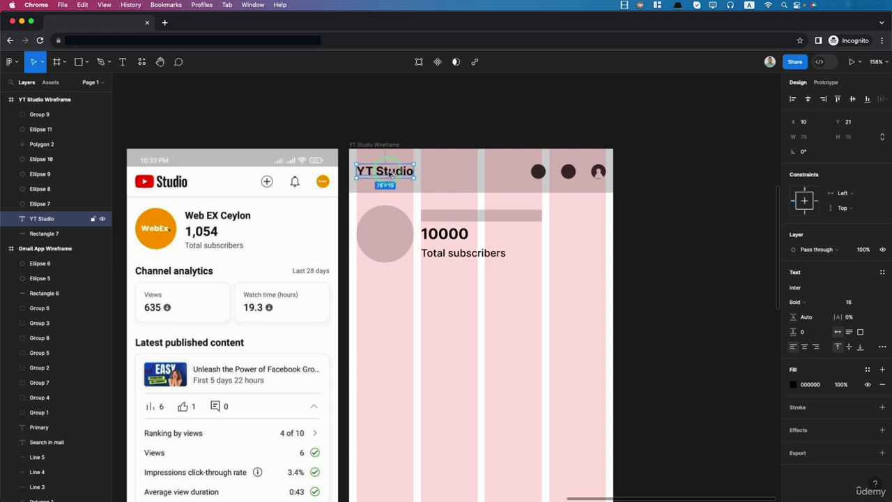
pyautogui.moveTo(391, 174); pyautogui.dragTo(389, 288)
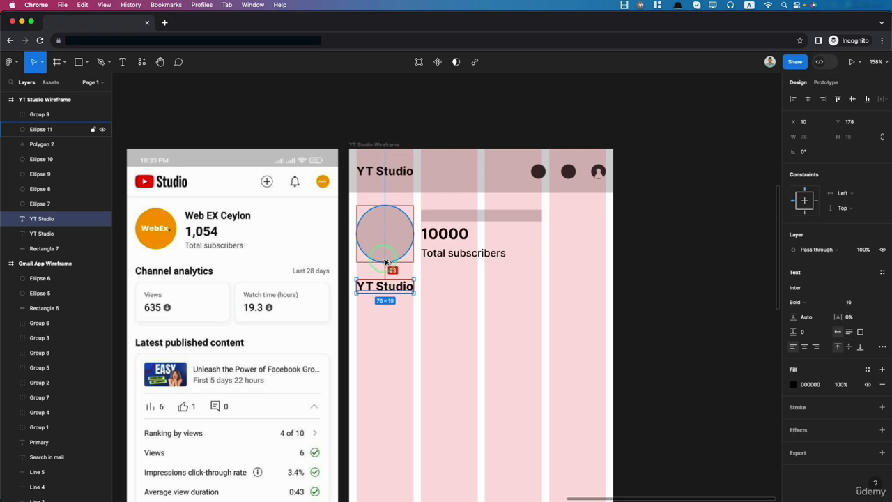
pyautogui.press('Up')
pyautogui.press('Up')
pyautogui.press('Up')
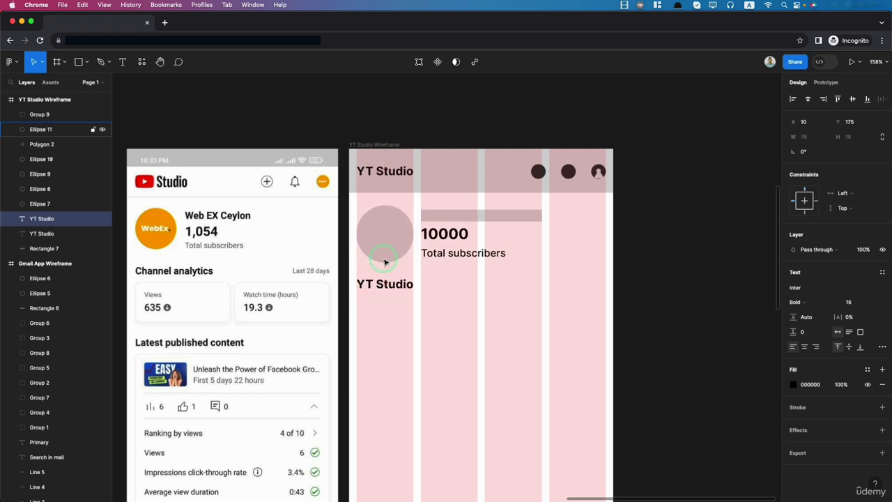
# - Restyle the copied heading to Semi Bold at font size 14
pyautogui.click(798, 302)
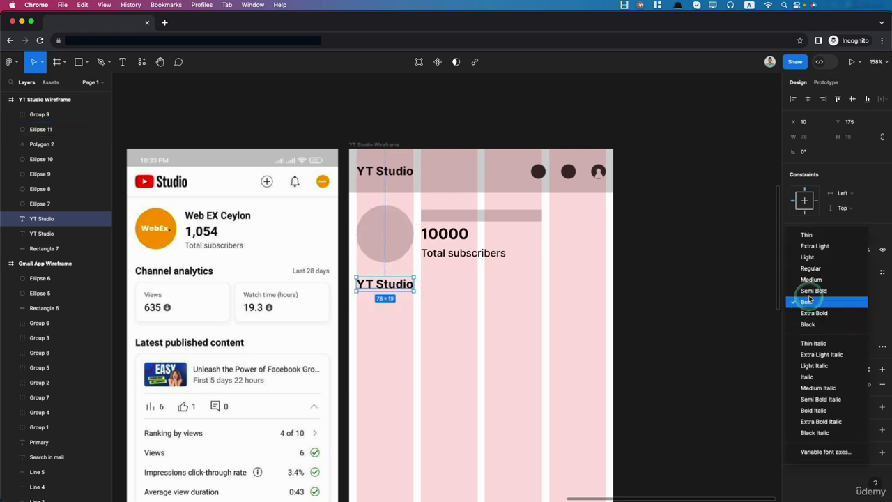
pyautogui.click(815, 280)
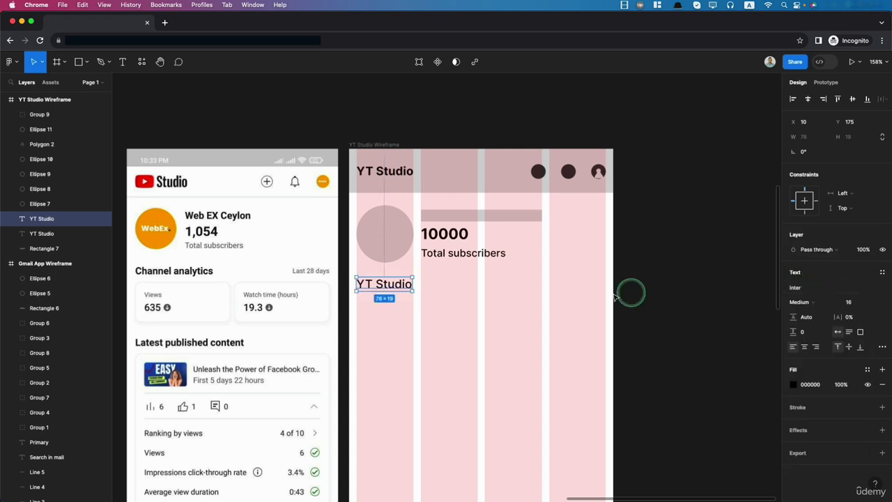
pyautogui.click(852, 302)
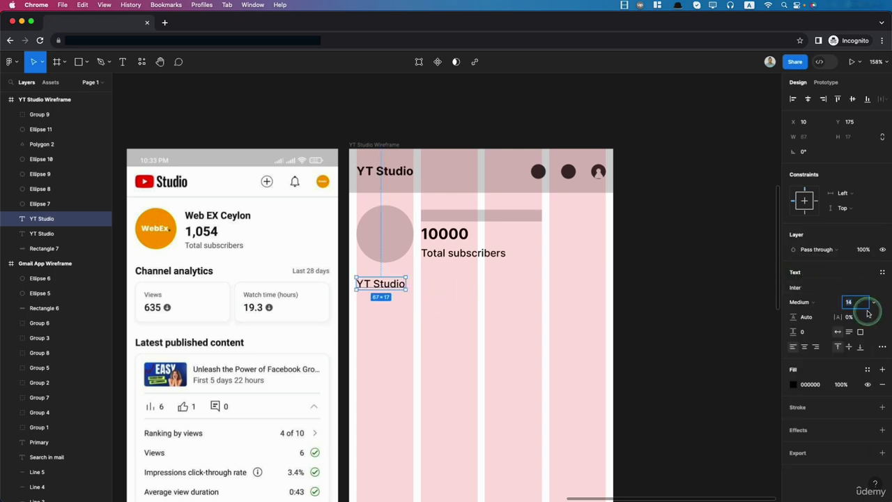
pyautogui.click(815, 302)
pyautogui.click(814, 313)
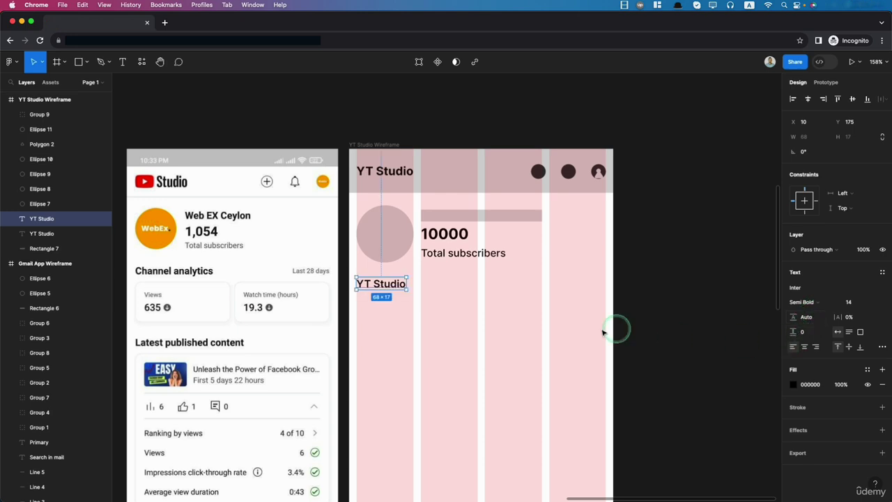
# - Retype the heading copy so it reads 'Channel analytics'
pyautogui.doubleClick(371, 283)
pyautogui.click(399, 306)
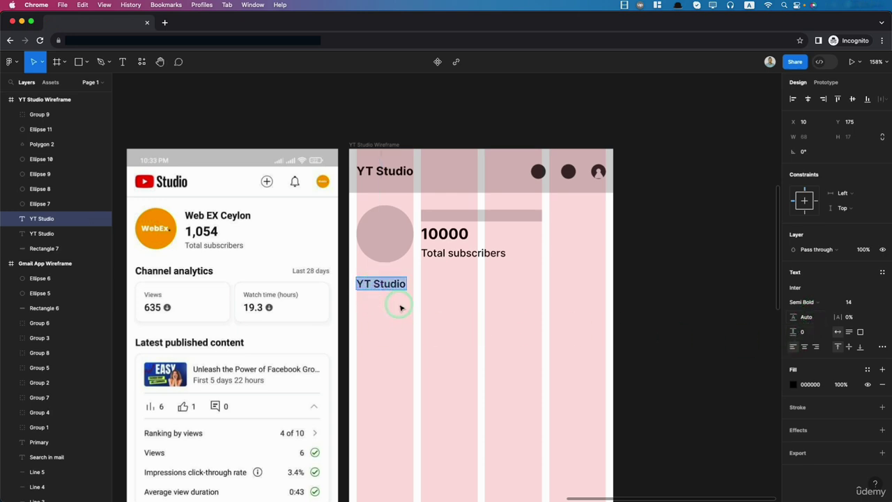
pyautogui.write('Channel ana')
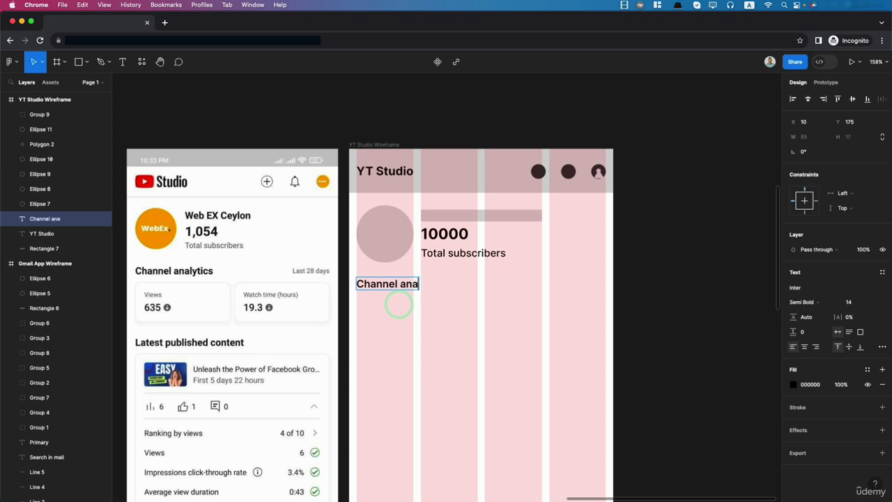
pyautogui.write('lytics')
pyautogui.click(419, 339)
# - Duplicate the heading to the right as 'Last 28 days' in Inter Medium 11
pyautogui.scroll(-3, 419, 339)
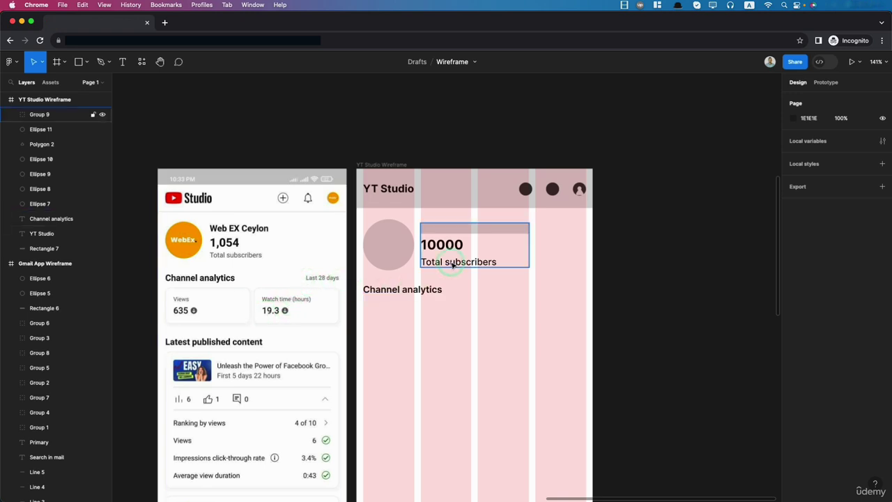
pyautogui.moveTo(412, 289); pyautogui.dragTo(558, 295)
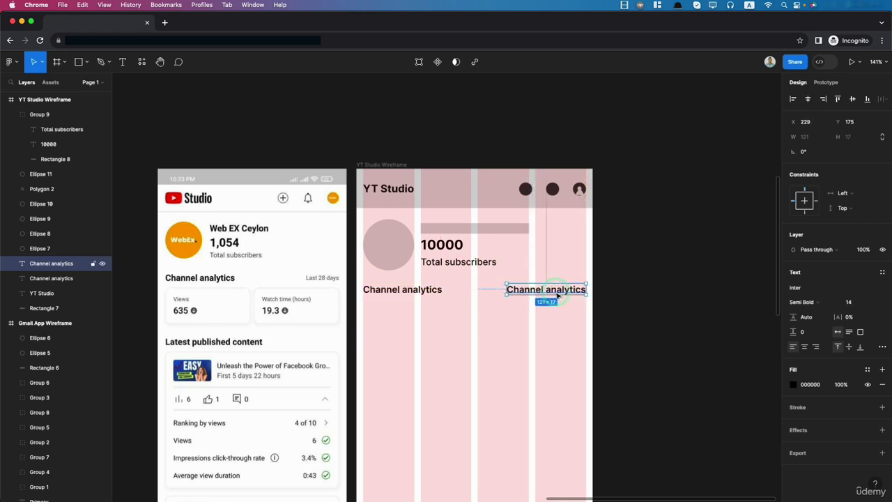
pyautogui.doubleClick(556, 293)
pyautogui.write('Last 28 days')
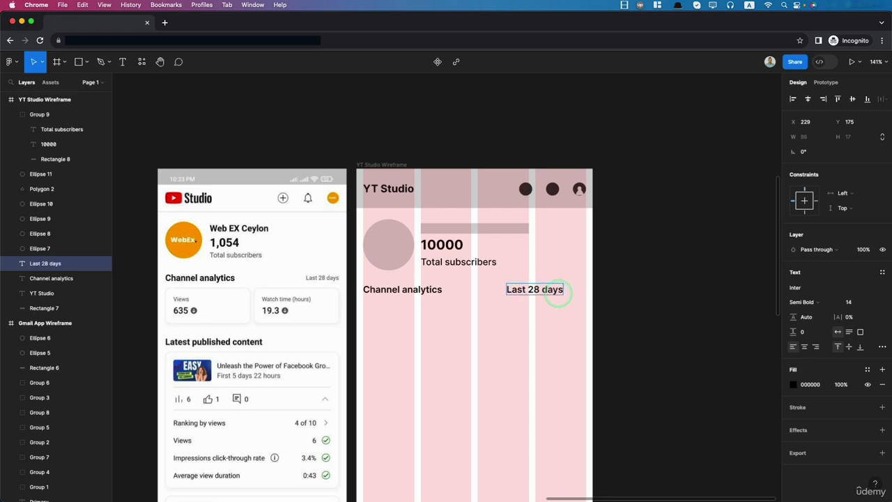
pyautogui.press('super+a')
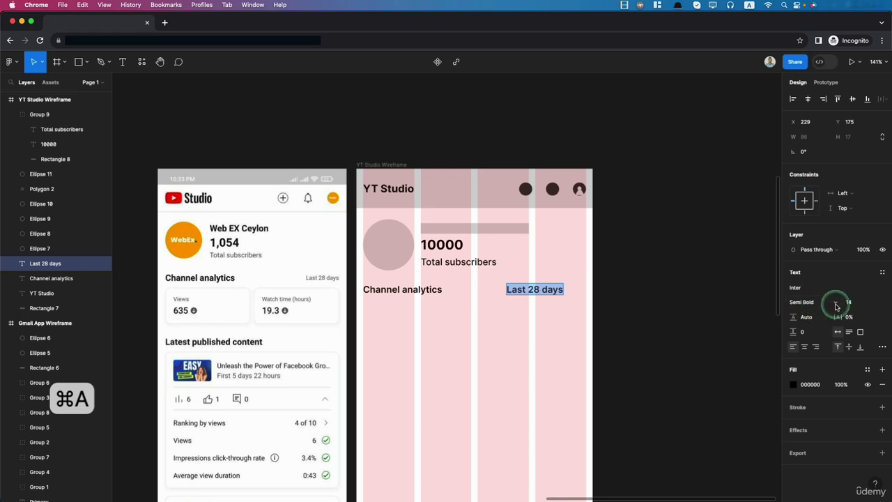
pyautogui.write('12')
pyautogui.press('Return')
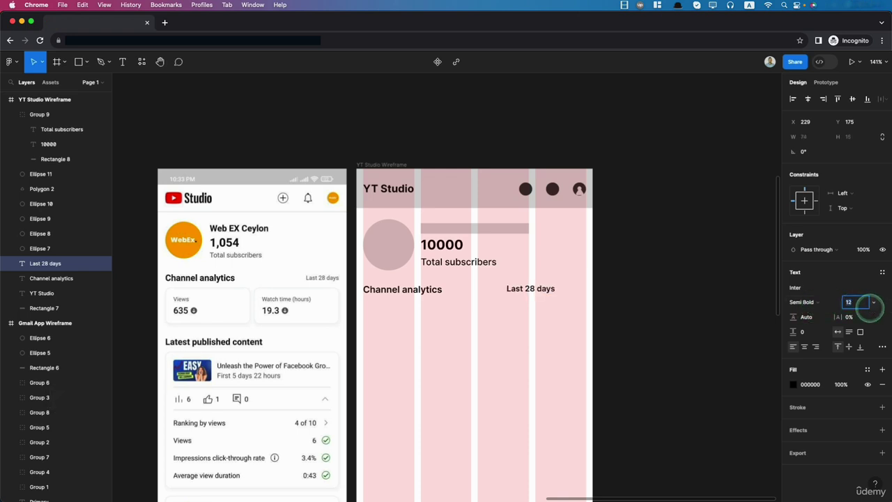
pyautogui.write('11')
pyautogui.press('Return')
pyautogui.click(802, 302)
pyautogui.click(813, 290)
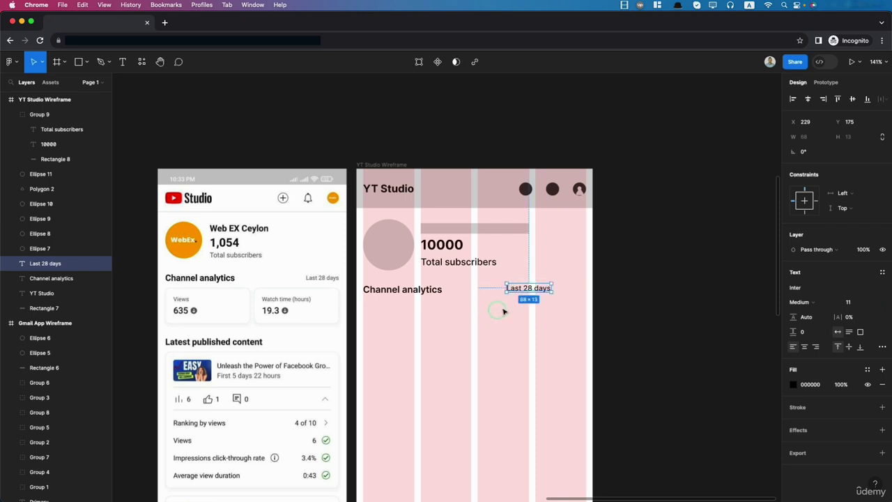
# - Move 'Last 28 days' to the right edge, vertically centred with Channel analytics
pyautogui.moveTo(521, 289); pyautogui.dragTo(556, 295)
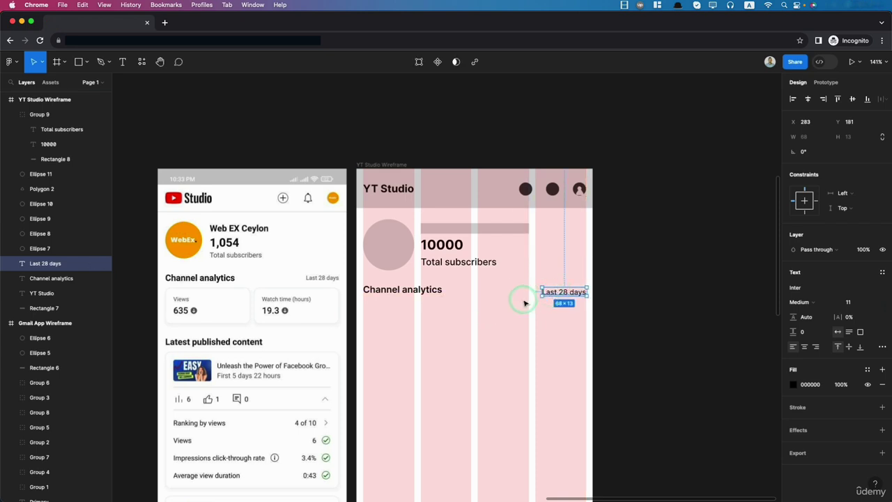
pyautogui.scroll(5, 527, 301)
pyautogui.keyDown('shift'); pyautogui.click(304, 281); pyautogui.keyUp('shift')
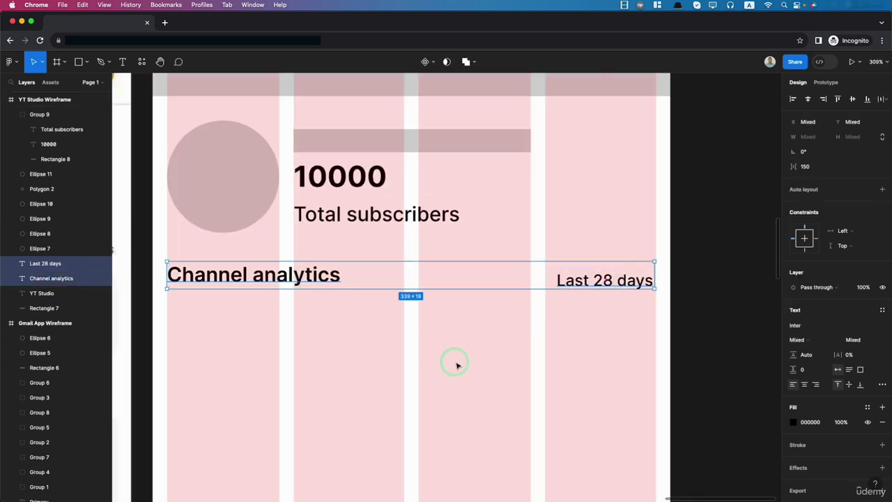
pyautogui.click(854, 100)
pyautogui.click(581, 400)
pyautogui.scroll(-4, 579, 400)
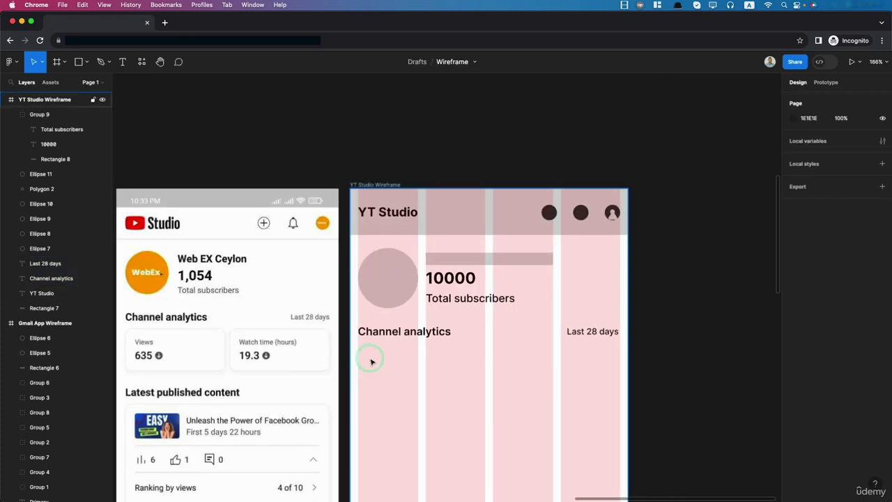
pyautogui.moveTo(624, 359); pyautogui.dragTo(369, 339)
pyautogui.click(468, 411)
pyautogui.scroll(1, 469, 411)
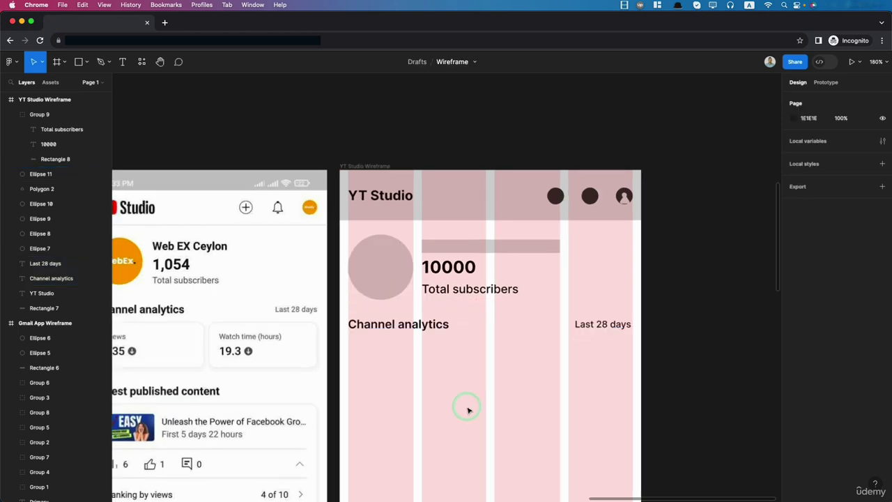
pyautogui.scroll(-2, 469, 411)
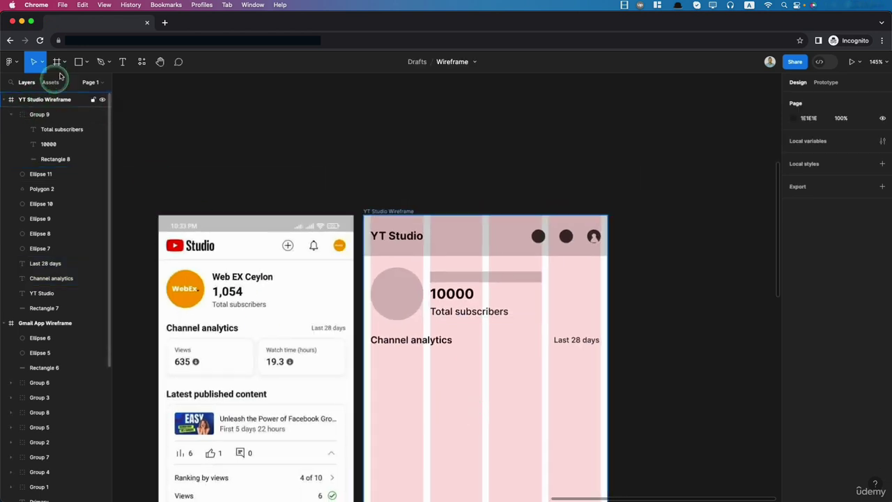
# - Draw a 165×60 card rectangle under Channel analytics and copy the Last 28 days label into it
pyautogui.click(78, 62)
pyautogui.moveTo(370, 353)
pyautogui.mouseDown()
pyautogui.moveTo(498, 425)
pyautogui.moveTo(482, 395)
pyautogui.mouseUp()
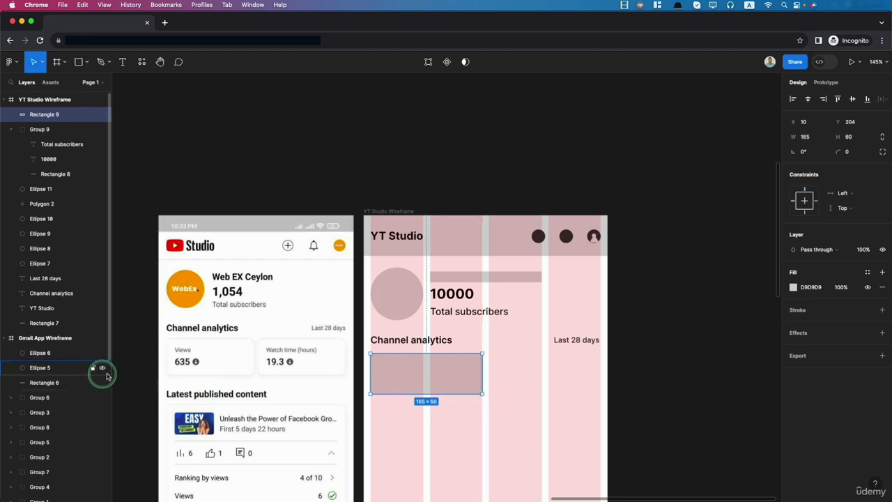
pyautogui.click(579, 342)
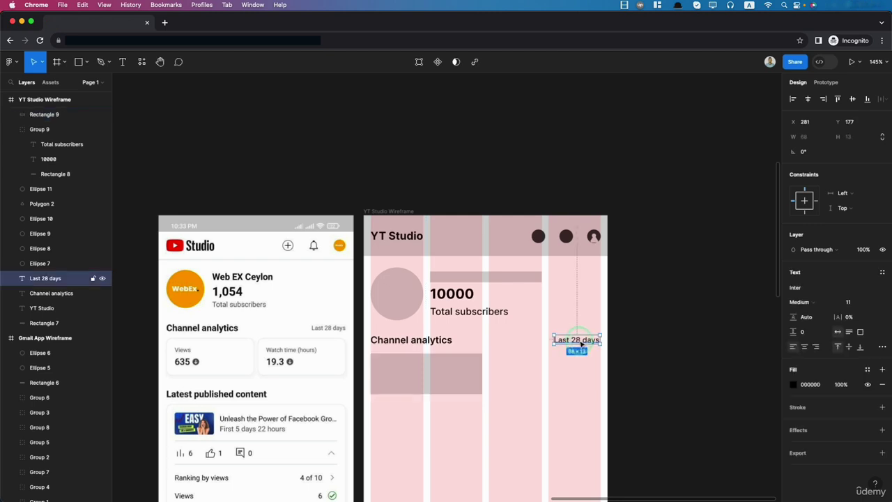
pyautogui.moveTo(583, 344); pyautogui.dragTo(401, 370)
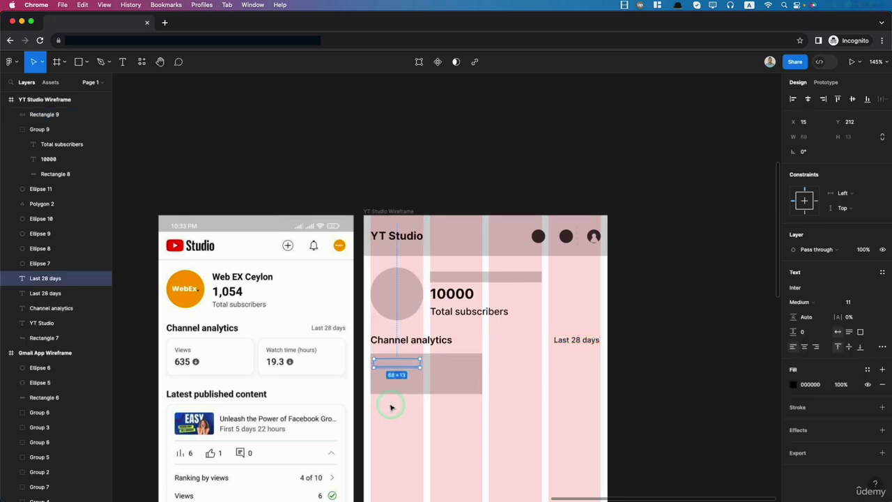
pyautogui.moveTo(42, 279); pyautogui.dragTo(43, 113)
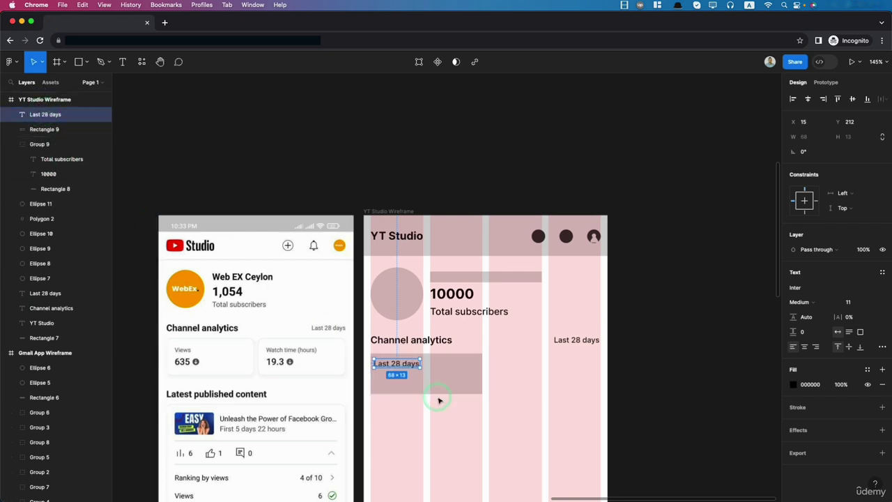
# - Rename the copied label 'Views' and duplicate it below as '635'
pyautogui.doubleClick(396, 364)
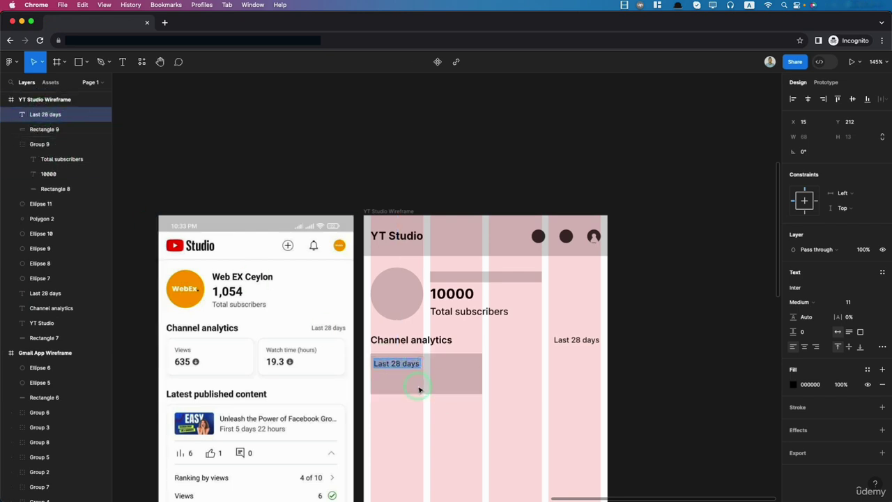
pyautogui.write('Views')
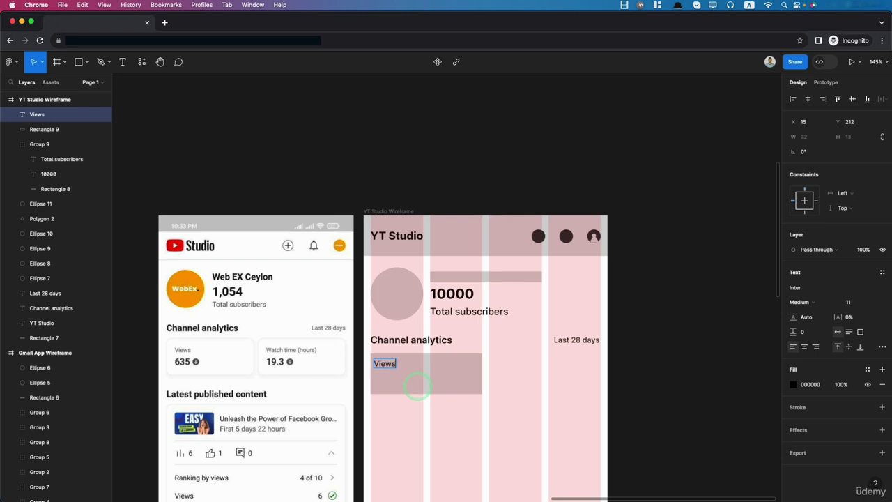
pyautogui.click(384, 365)
pyautogui.moveTo(385, 366); pyautogui.dragTo(383, 381)
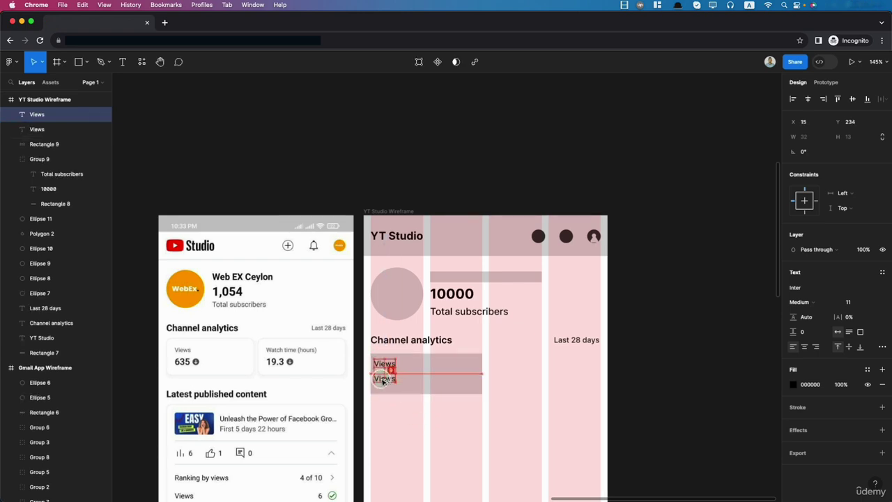
pyautogui.doubleClick(383, 379)
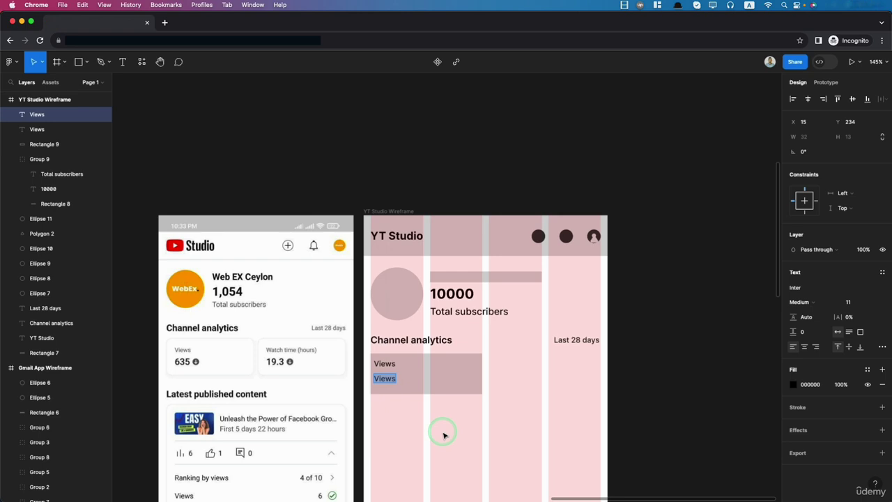
pyautogui.write('635')
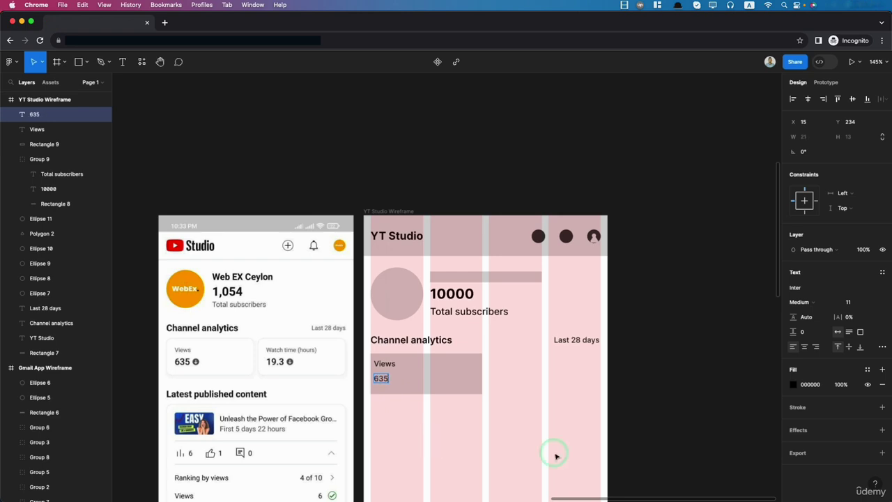
# - Make the 635 value larger and Semi Bold
pyautogui.press('super+a')
pyautogui.click(848, 303)
pyautogui.write('12')
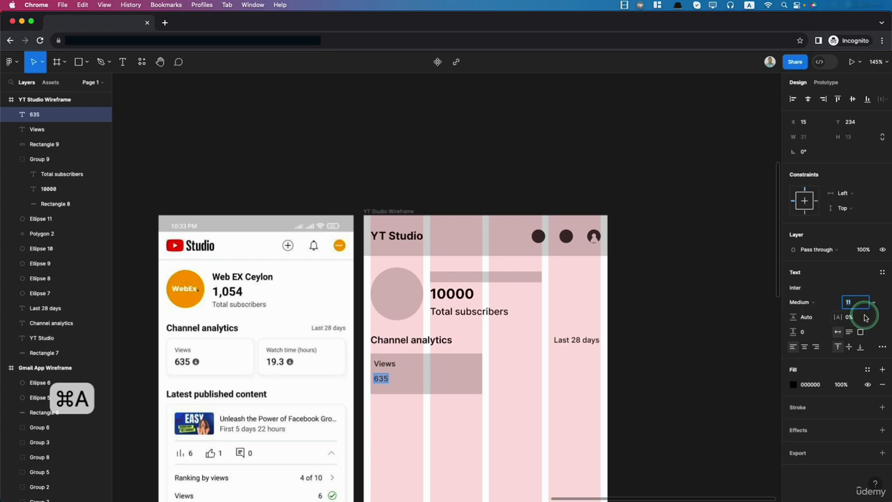
pyautogui.press('Return')
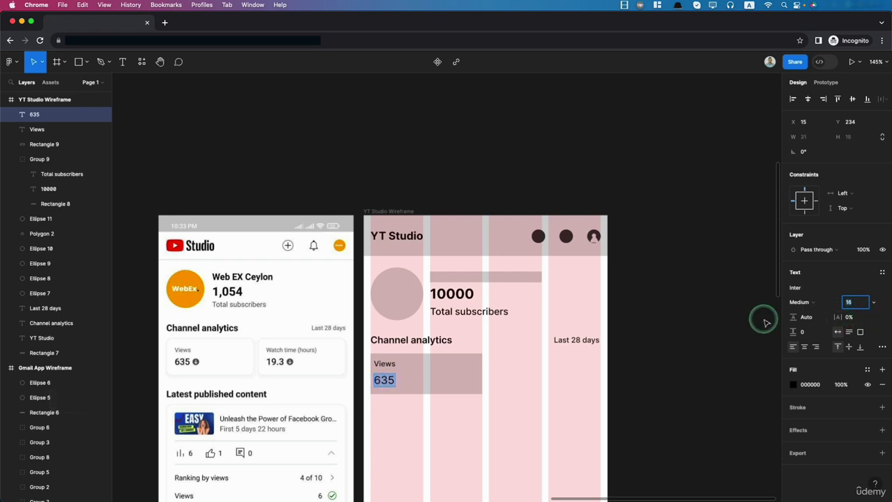
pyautogui.click(802, 302)
pyautogui.click(811, 313)
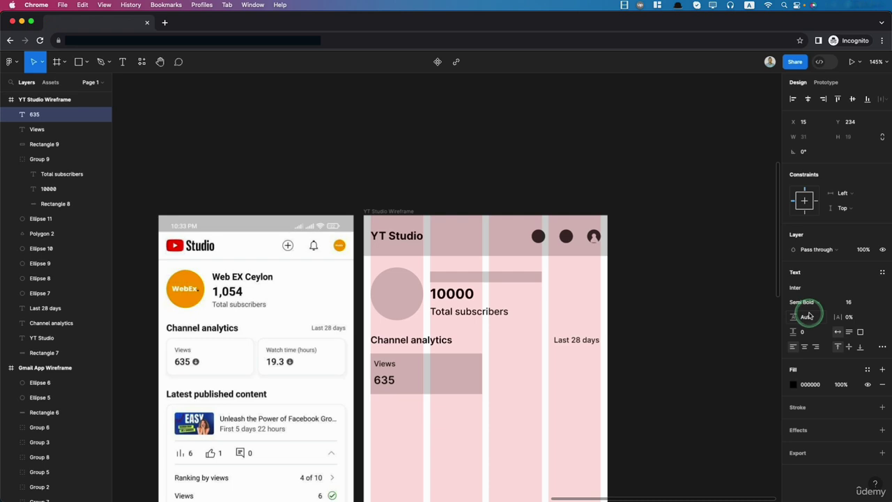
pyautogui.click(854, 303)
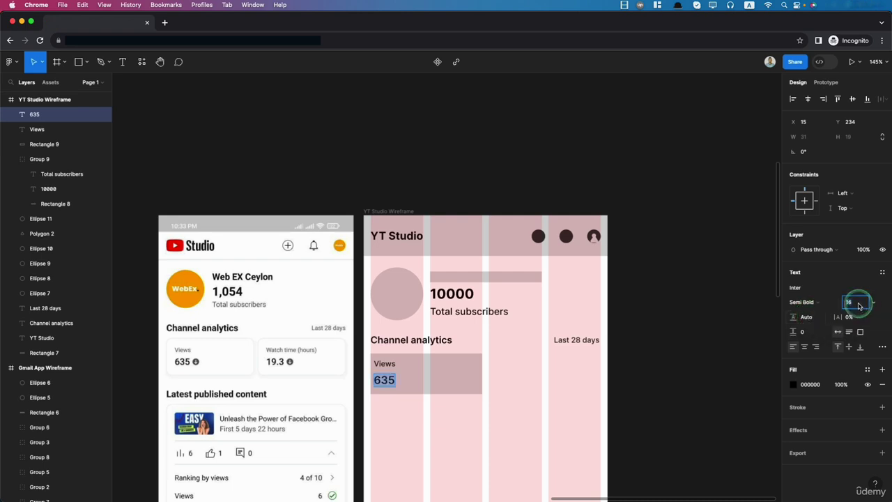
pyautogui.press('Down')
pyautogui.click(531, 444)
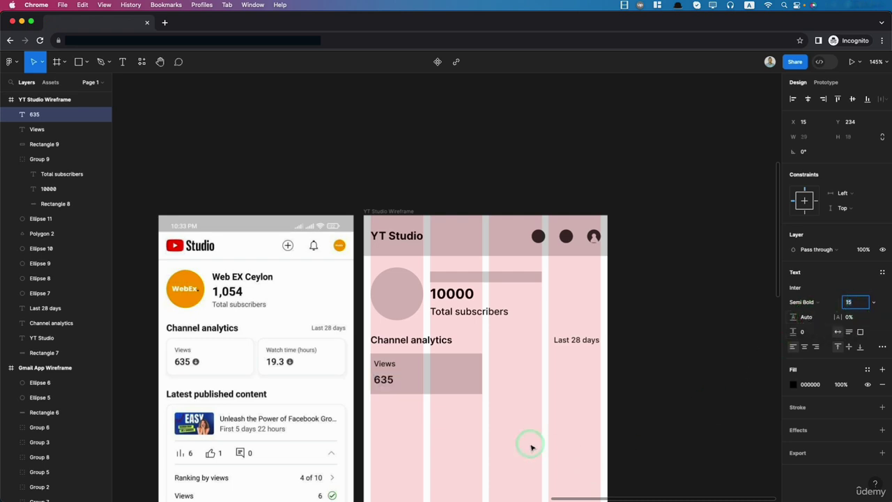
# - Copy a dark header circle beside the 635 value as an info dot
pyautogui.click(385, 380)
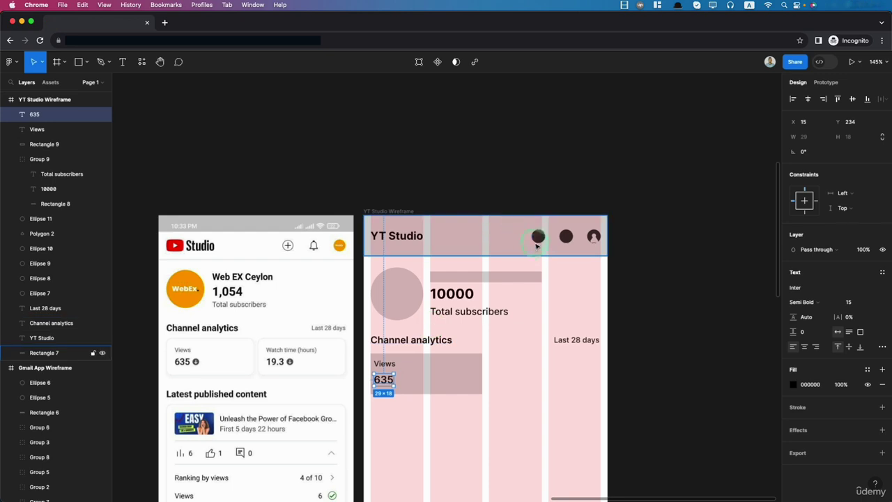
pyautogui.click(539, 237)
pyautogui.moveTo(540, 238); pyautogui.dragTo(409, 380)
pyautogui.moveTo(56, 297); pyautogui.dragTo(40, 106)
pyautogui.click(534, 430)
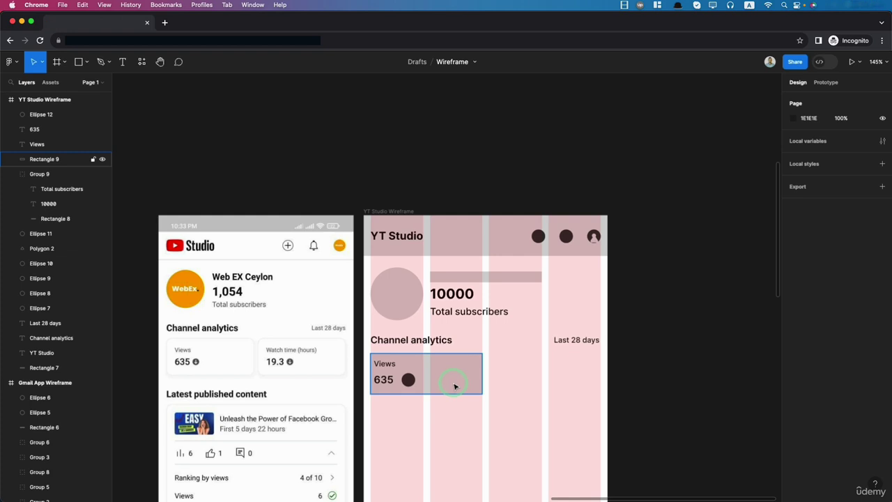
# - Group Rectangle 9, Views, 635 and Ellipse 12 into one Views card group
pyautogui.click(454, 386)
pyautogui.moveTo(488, 423); pyautogui.dragTo(373, 355)
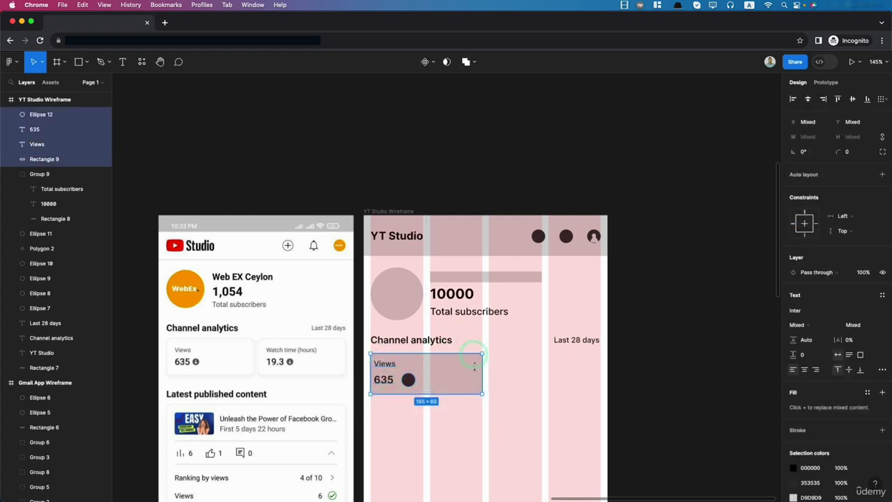
pyautogui.moveTo(505, 426); pyautogui.dragTo(368, 352)
pyautogui.press('super+g')
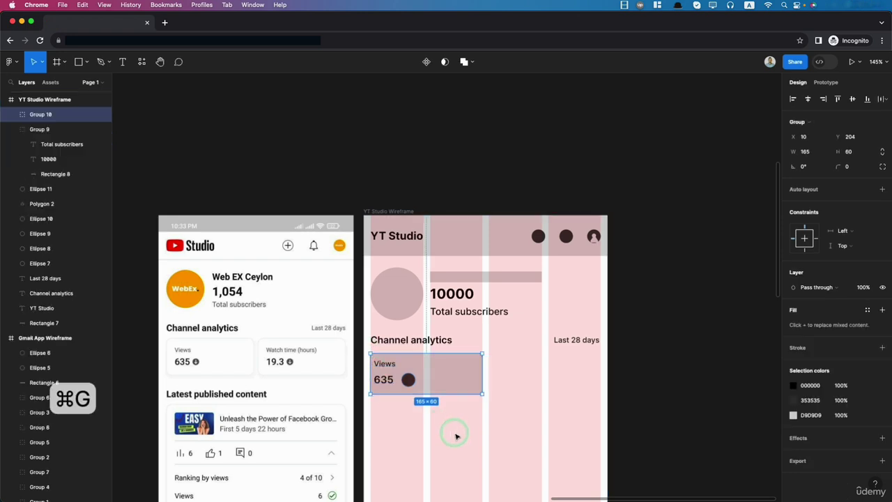
pyautogui.click(456, 433)
# - Duplicate the Views card to the right, relabelled 'Watch time (hours)' with value 19.3
pyautogui.moveTo(419, 373); pyautogui.dragTo(538, 371)
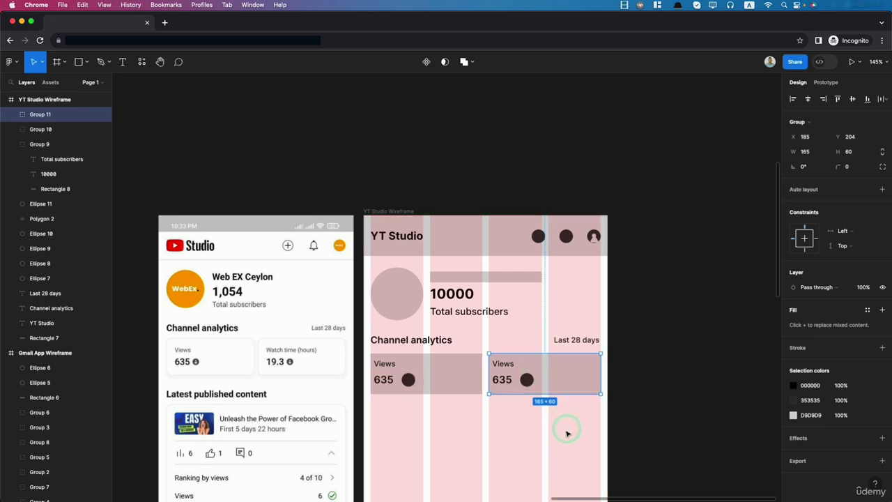
pyautogui.doubleClick(503, 364)
pyautogui.doubleClick(504, 364)
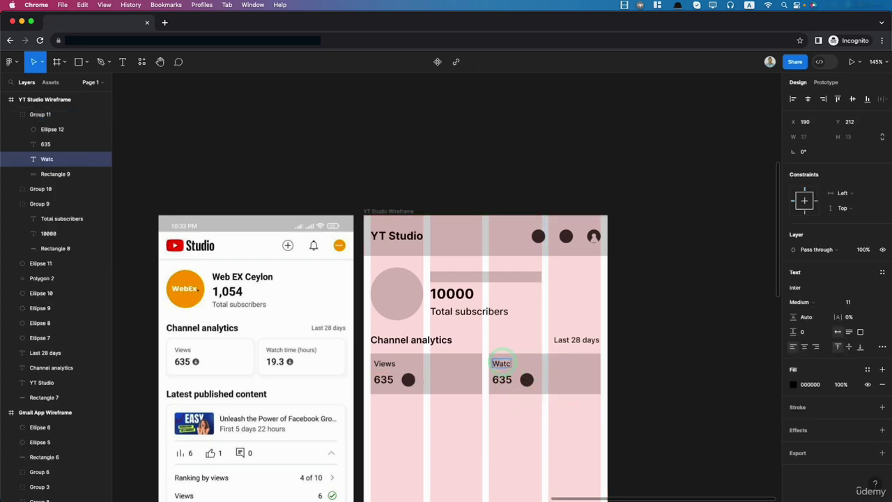
pyautogui.write('Watch ty')
pyautogui.write(')')
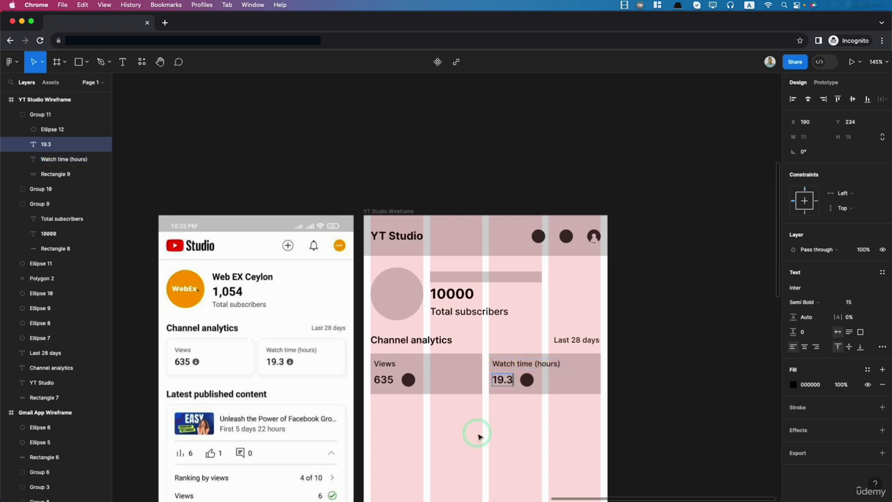
pyautogui.click(478, 433)
pyautogui.click(431, 410)
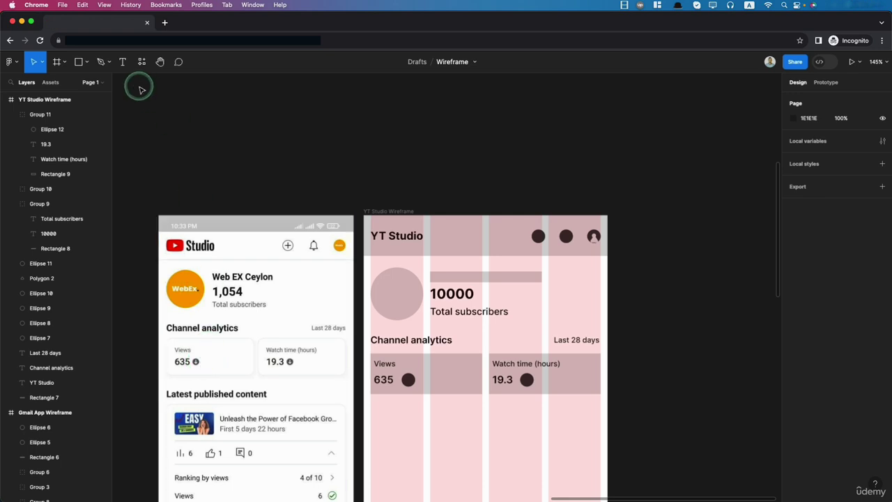
# - Draw a vertical downward arrow inside the Views card's dark circle
pyautogui.click(85, 64)
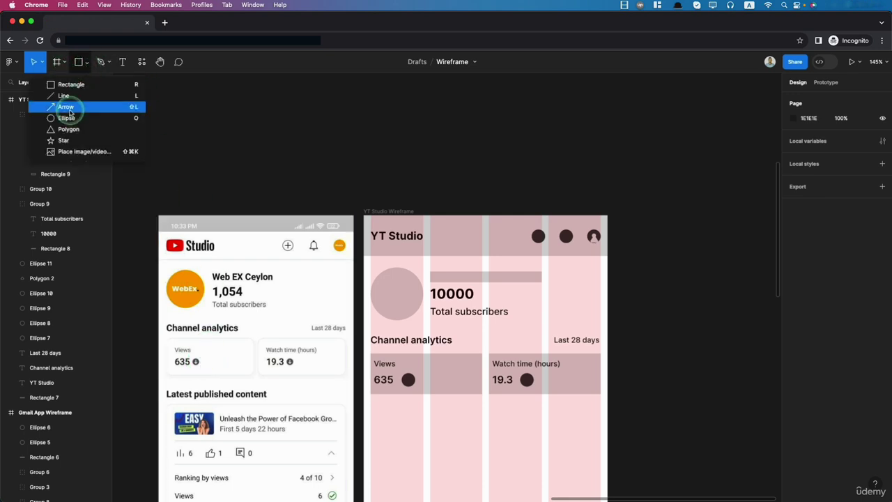
pyautogui.click(63, 106)
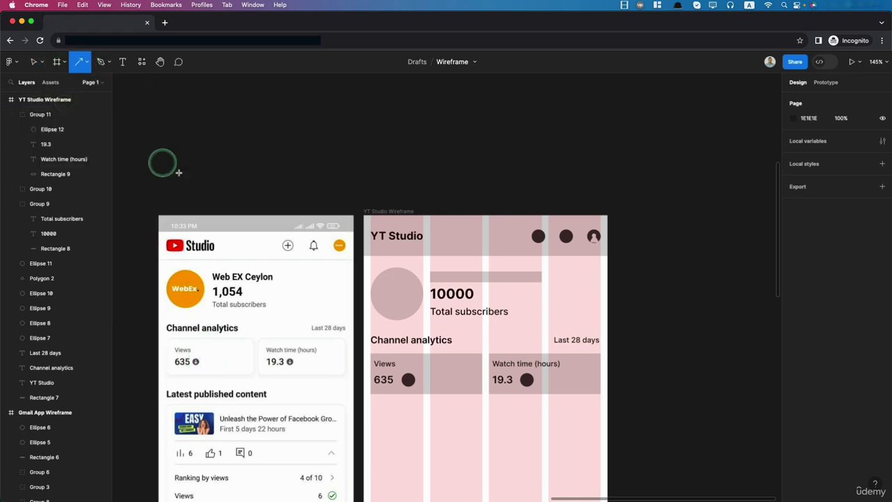
pyautogui.scroll(10, 413, 364)
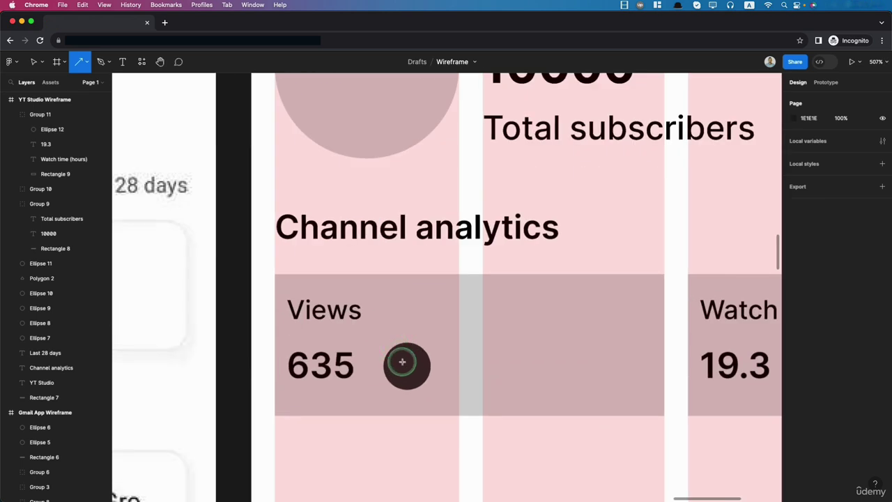
pyautogui.moveTo(409, 355); pyautogui.dragTo(410, 384)
pyautogui.moveTo(411, 385); pyautogui.dragTo(409, 384)
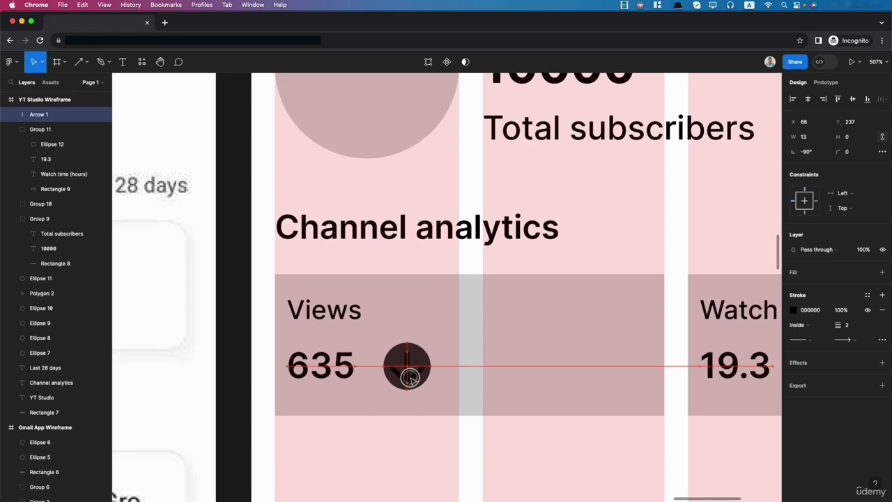
pyautogui.click(426, 434)
# - Copy the arrow into the Watch time card's circle
pyautogui.scroll(-5, 427, 435)
pyautogui.hscroll(3, 436, 442)
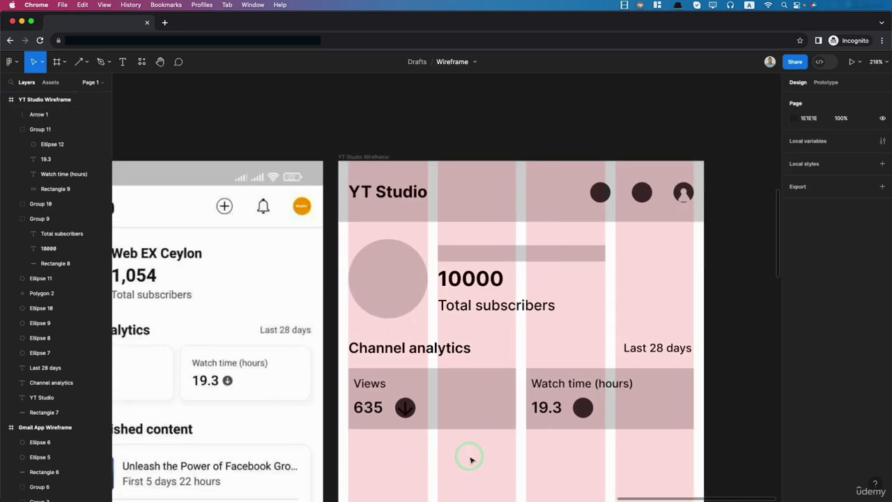
pyautogui.click(370, 410)
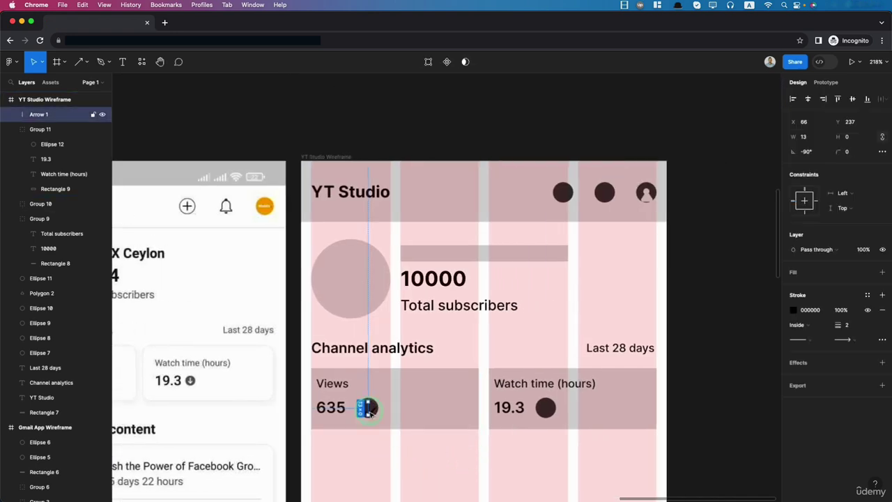
pyautogui.scroll(5, 369, 410)
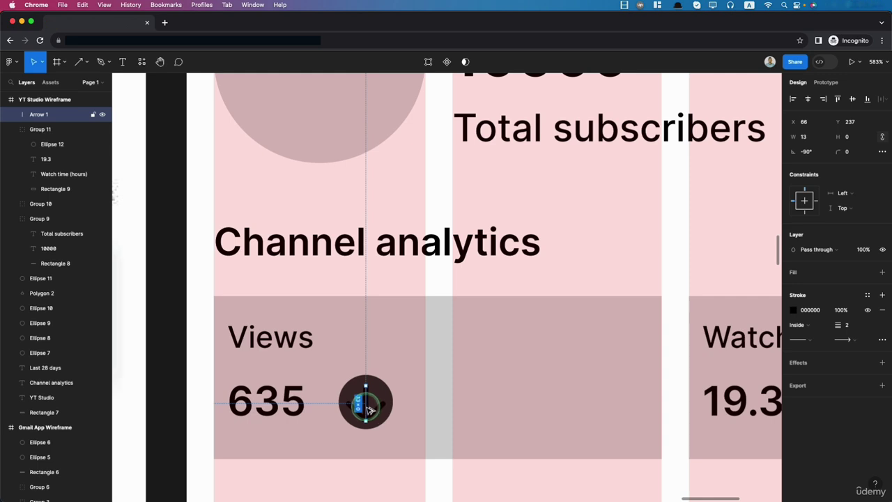
pyautogui.moveTo(370, 410); pyautogui.dragTo(673, 406)
pyautogui.click(647, 477)
pyautogui.scroll(-5, 648, 480)
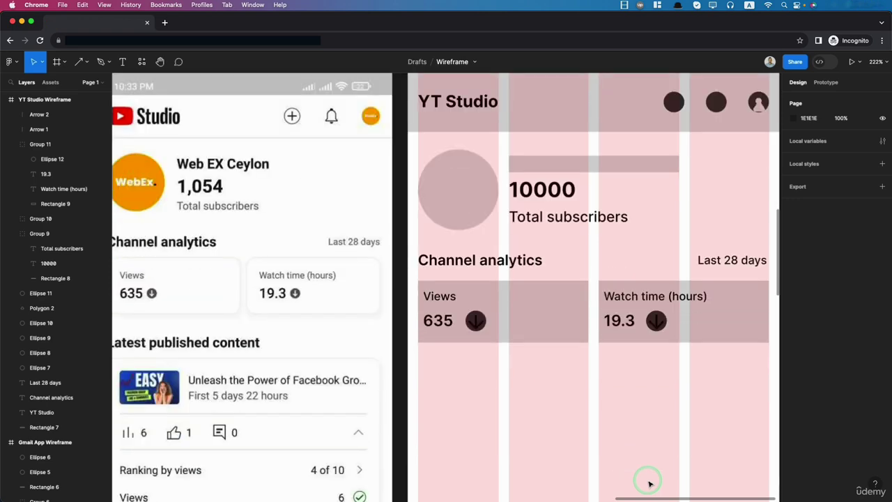
pyautogui.scroll(-3, 630, 393)
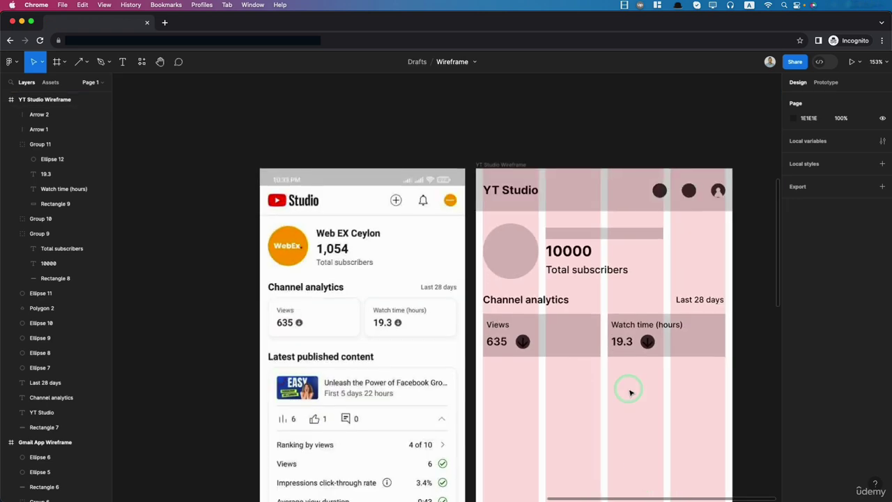
# - Fill the large avatar circle with the dark colour sampled from a header icon
pyautogui.hscroll(2, 630, 392)
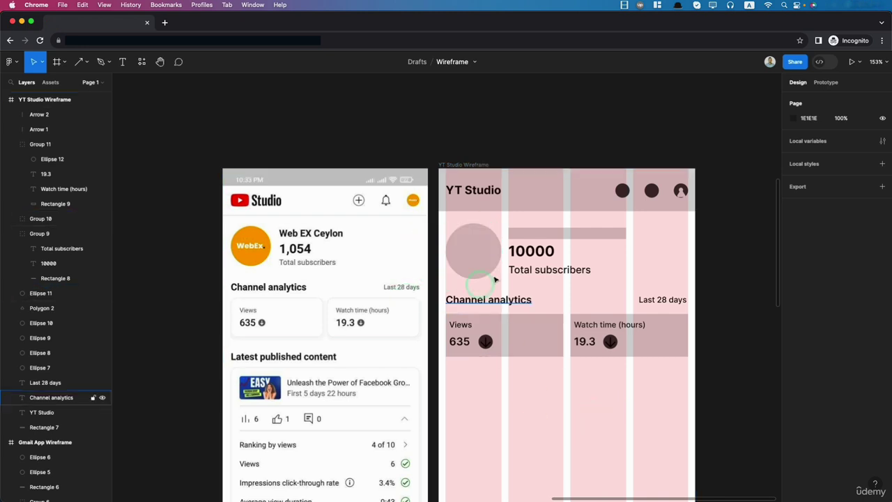
pyautogui.click(463, 258)
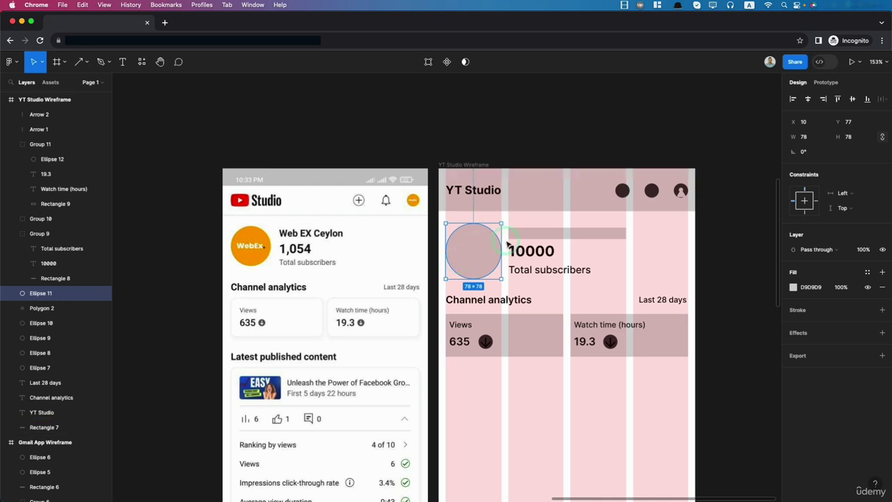
pyautogui.click(793, 287)
pyautogui.click(684, 391)
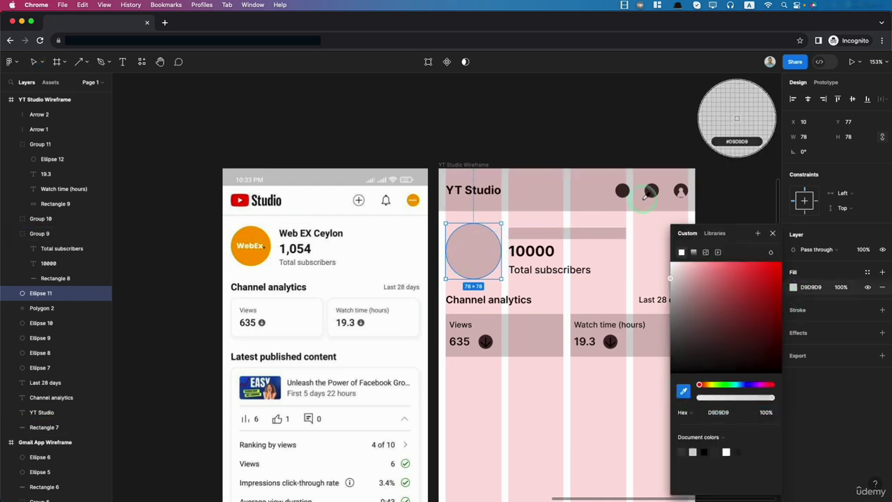
pyautogui.click(653, 190)
pyautogui.press('Escape')
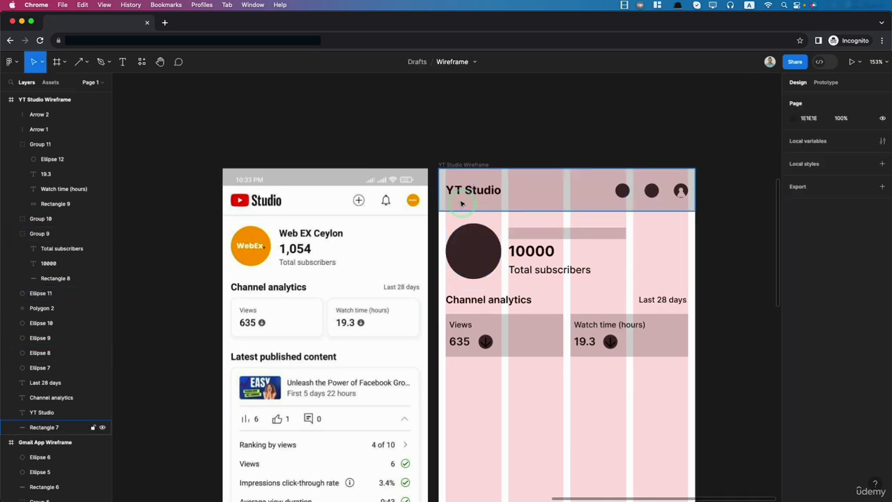
pyautogui.scroll(5, 448, 195)
pyautogui.scroll(2, 472, 244)
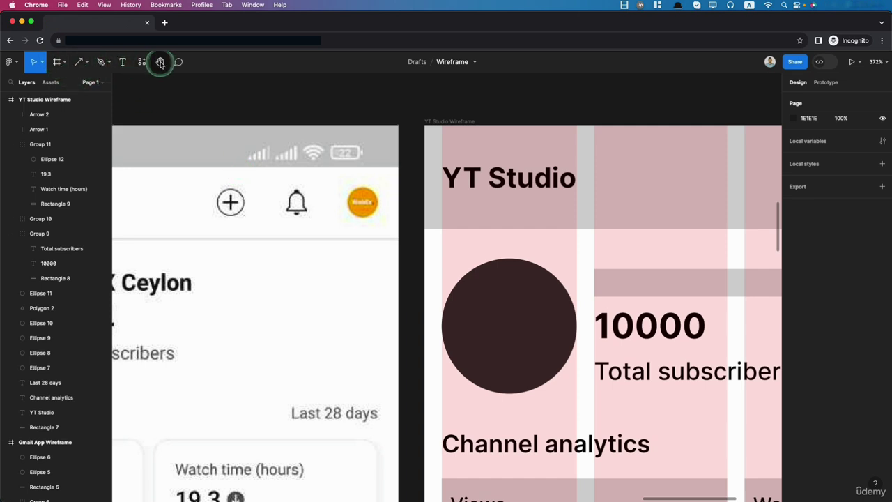
# - Draw a small 28×28 light circle inside the dark avatar as a head
pyautogui.click(86, 61)
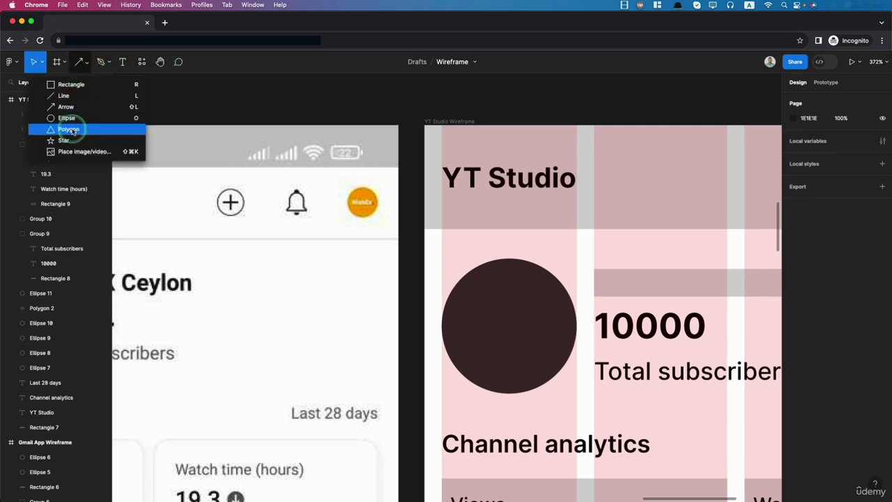
pyautogui.click(67, 118)
pyautogui.moveTo(499, 278)
pyautogui.mouseDown()
pyautogui.moveTo(547, 328)
pyautogui.moveTo(513, 307)
pyautogui.mouseUp()
pyautogui.click(86, 62)
pyautogui.click(65, 90)
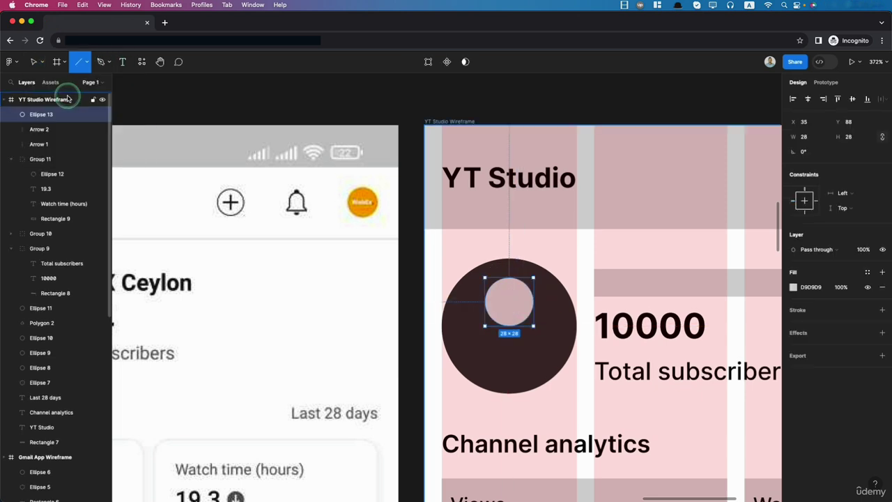
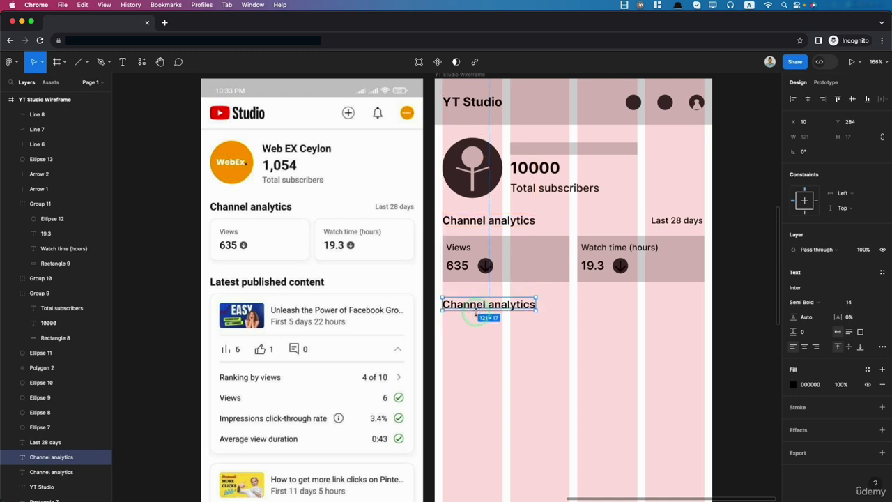
# - Retype the copied heading below the analytics boxes as 'Latest published content'
pyautogui.doubleClick(481, 306)
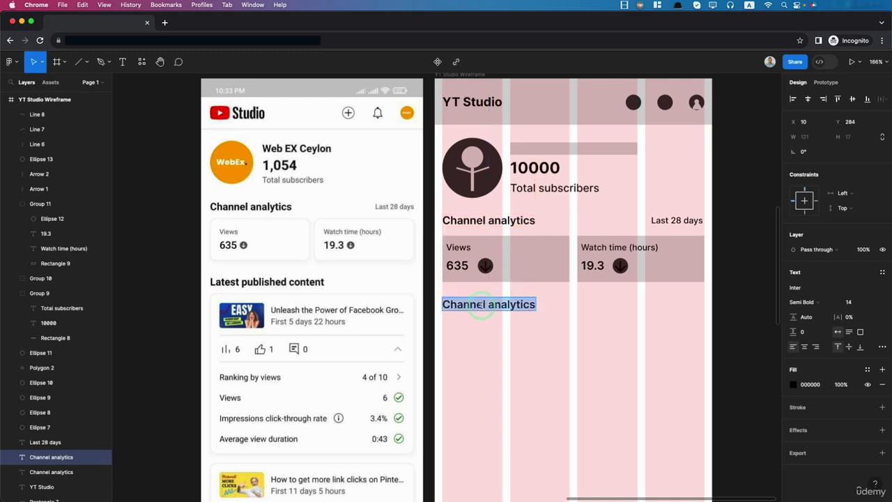
pyautogui.write('Latest published content')
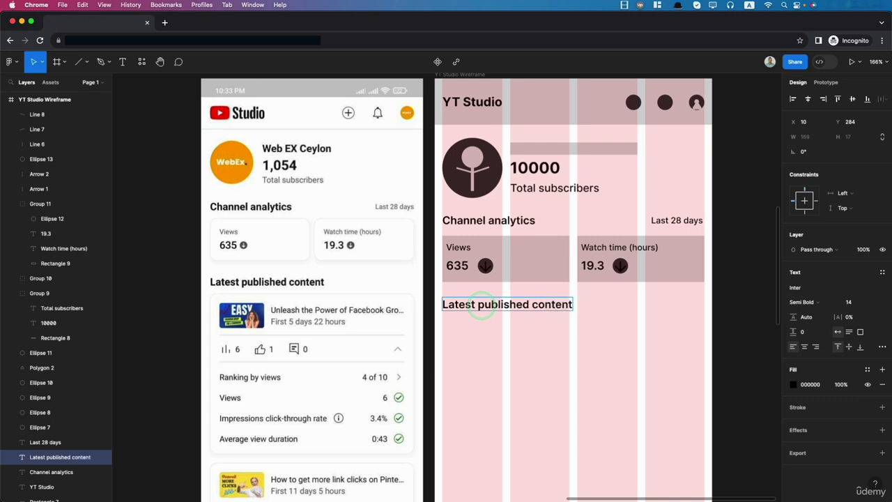
pyautogui.click(488, 219)
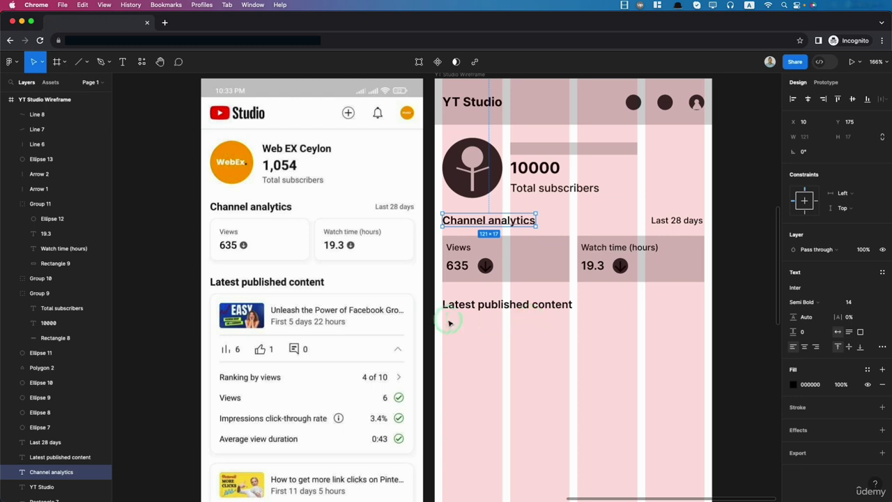
pyautogui.scroll(-4, 330, 350)
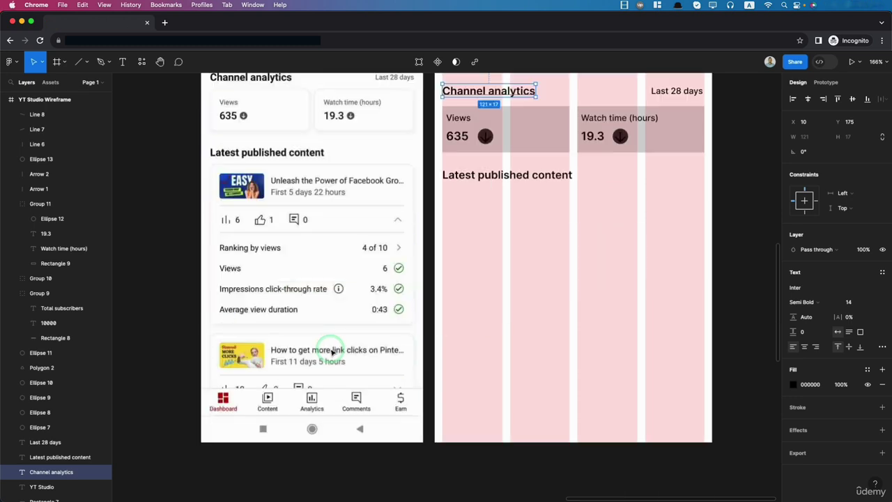
pyautogui.scroll(3, 330, 352)
pyautogui.click(84, 61)
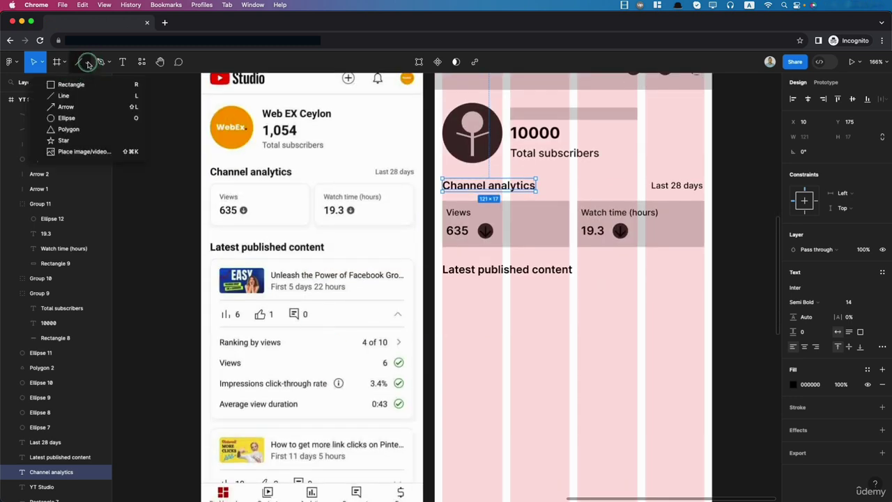
pyautogui.click(74, 85)
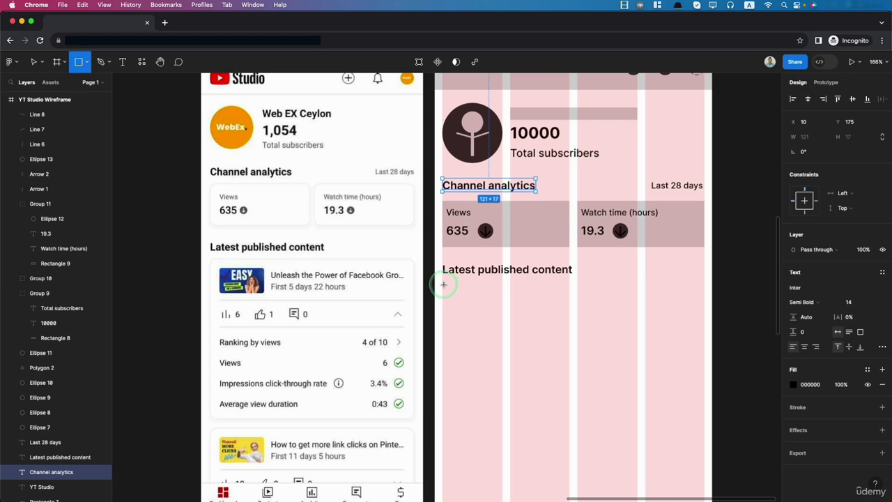
# - Draw a 340×160 grey card under the Latest published content heading
pyautogui.moveTo(442, 284)
pyautogui.mouseDown()
pyautogui.moveTo(625, 415)
pyautogui.moveTo(688, 428)
pyautogui.moveTo(711, 420)
pyautogui.moveTo(704, 411)
pyautogui.mouseUp()
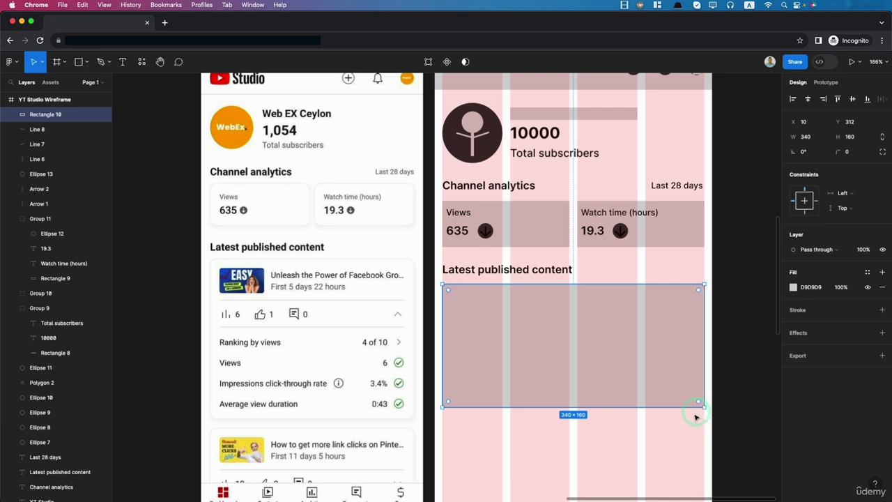
pyautogui.click(585, 374)
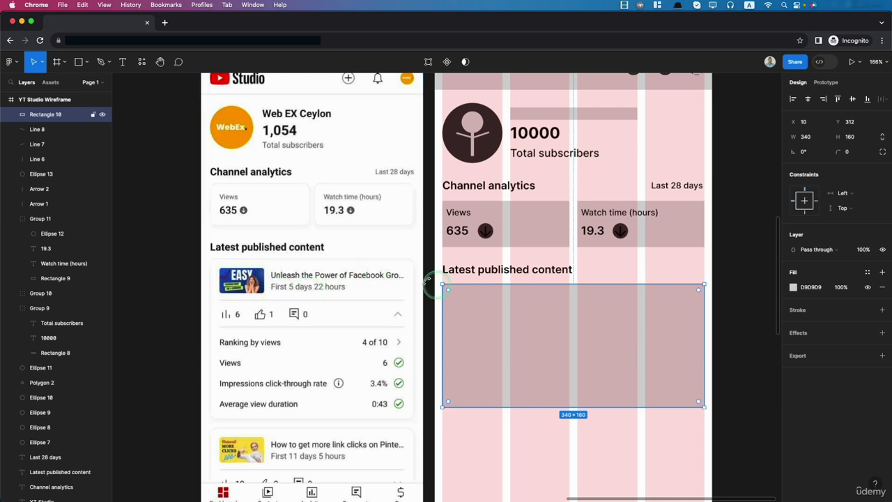
pyautogui.click(86, 61)
pyautogui.click(69, 82)
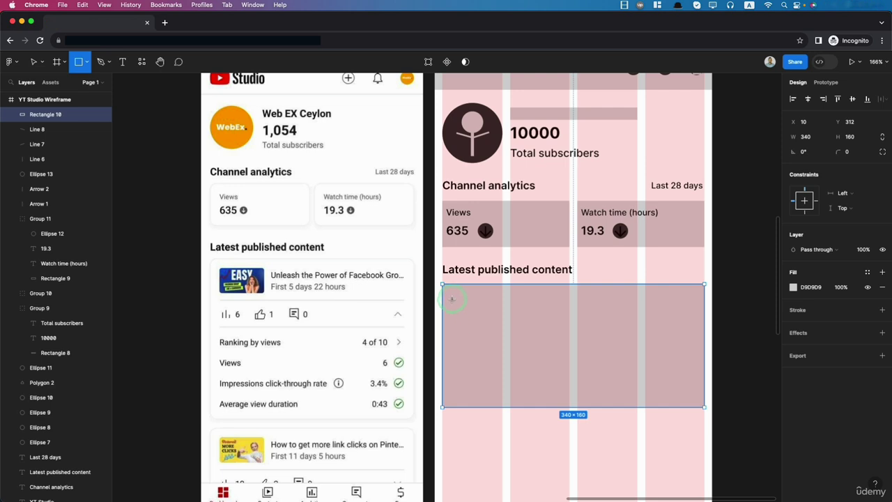
# - Add a 73×40 thumbnail block in the card's top-left, filled with a lightened avatar grey
pyautogui.moveTo(451, 293); pyautogui.dragTo(507, 321)
pyautogui.click(794, 287)
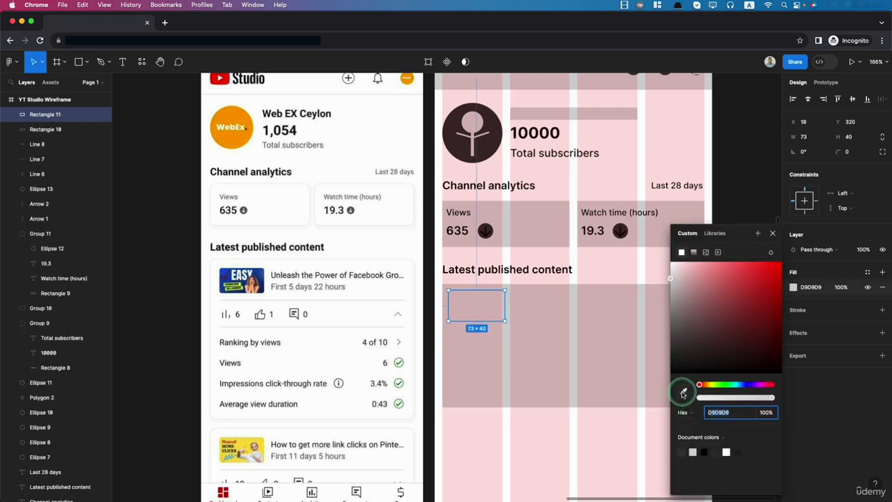
pyautogui.click(683, 390)
pyautogui.click(498, 145)
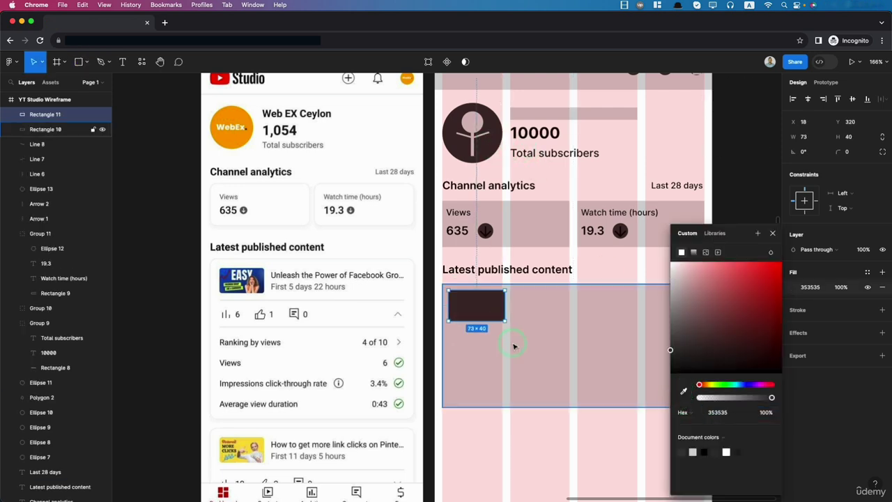
pyautogui.moveTo(670, 349); pyautogui.dragTo(668, 315)
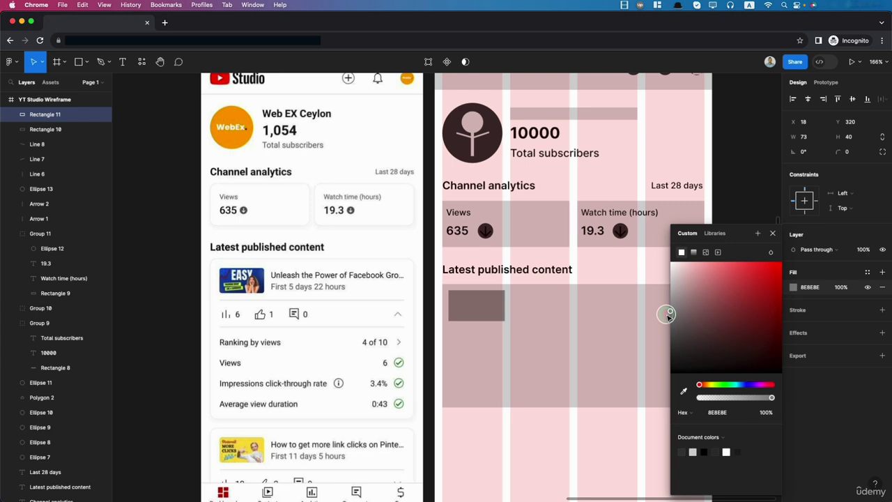
pyautogui.click(541, 374)
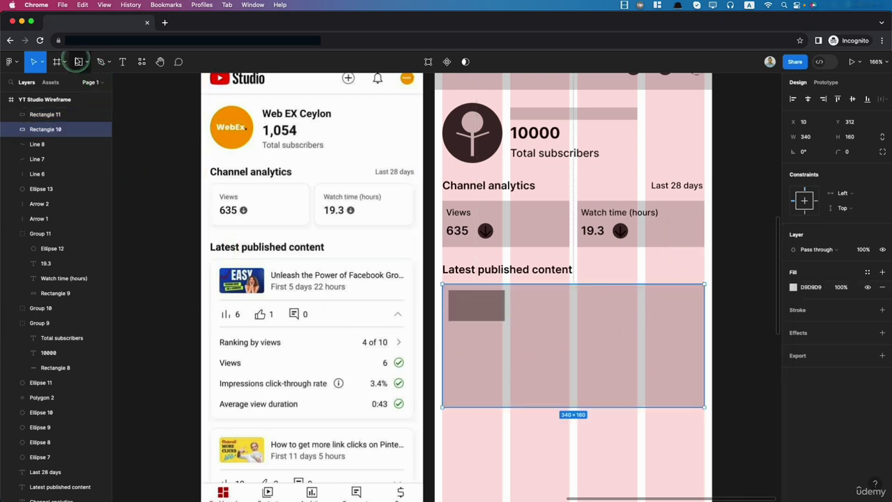
pyautogui.click(76, 61)
pyautogui.click(65, 95)
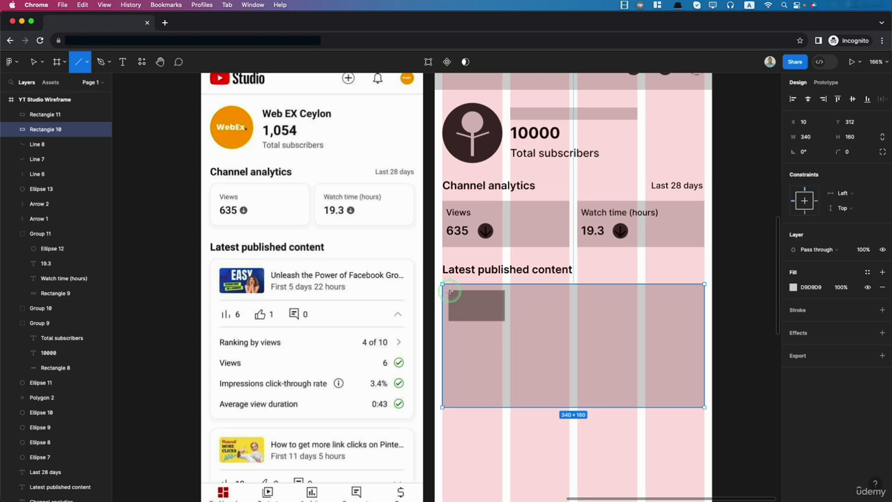
# - Cross the thumbnail block with two diagonal lines forming an X
pyautogui.moveTo(451, 292); pyautogui.dragTo(502, 321)
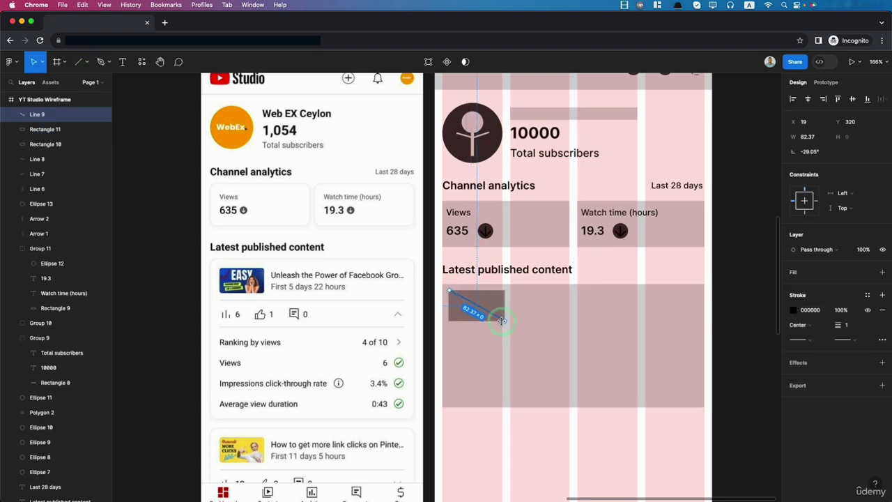
pyautogui.scroll(10, 481, 318)
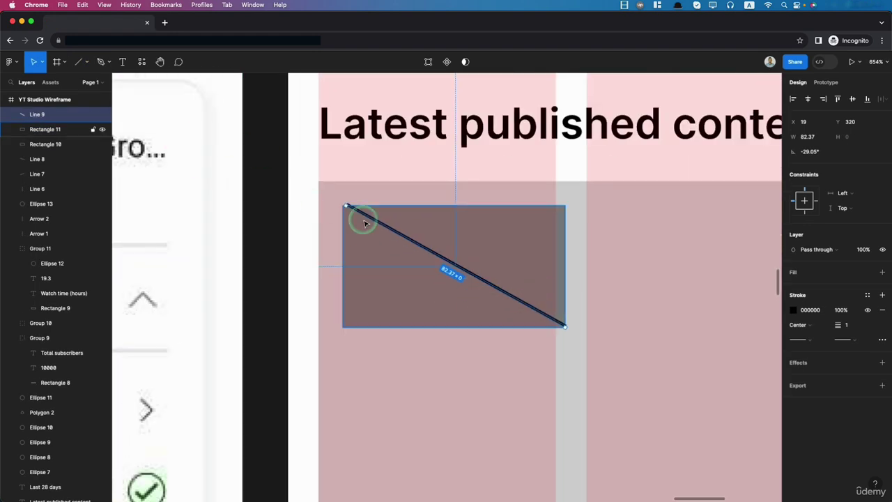
pyautogui.moveTo(346, 206); pyautogui.dragTo(345, 210)
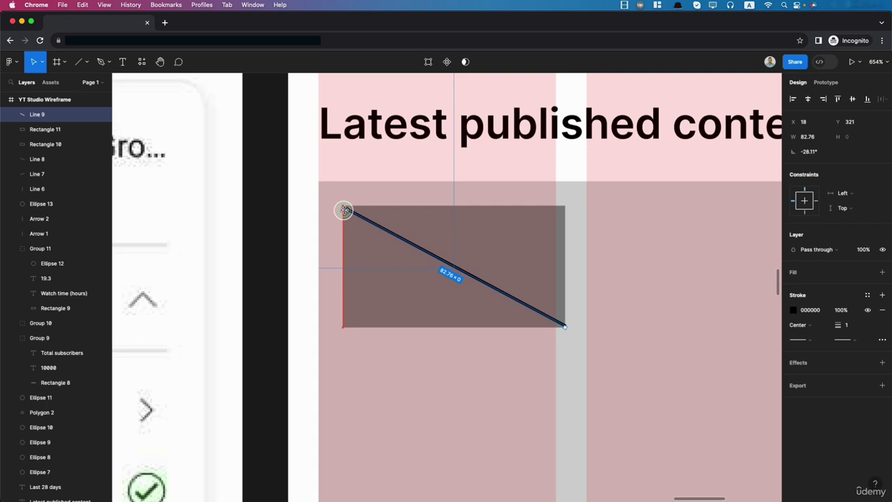
pyautogui.press('l')
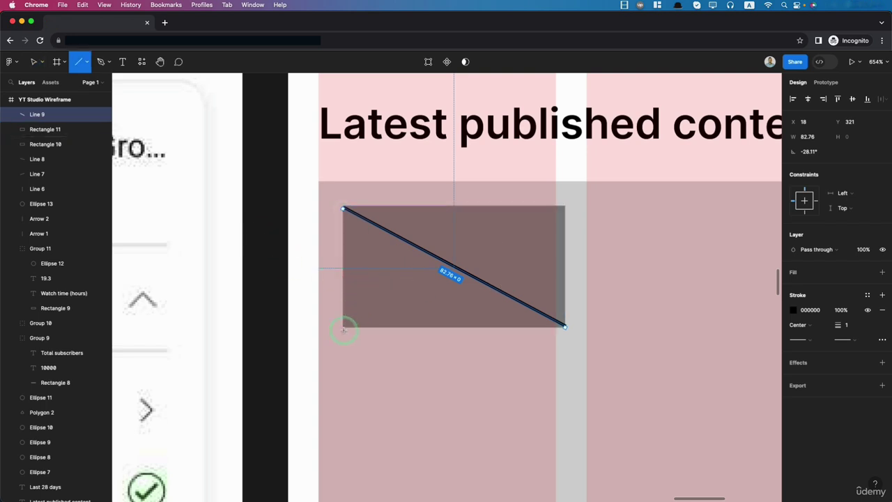
pyautogui.moveTo(343, 328)
pyautogui.mouseDown()
pyautogui.moveTo(498, 261)
pyautogui.moveTo(565, 210)
pyautogui.mouseUp()
pyautogui.moveTo(565, 210); pyautogui.dragTo(565, 210)
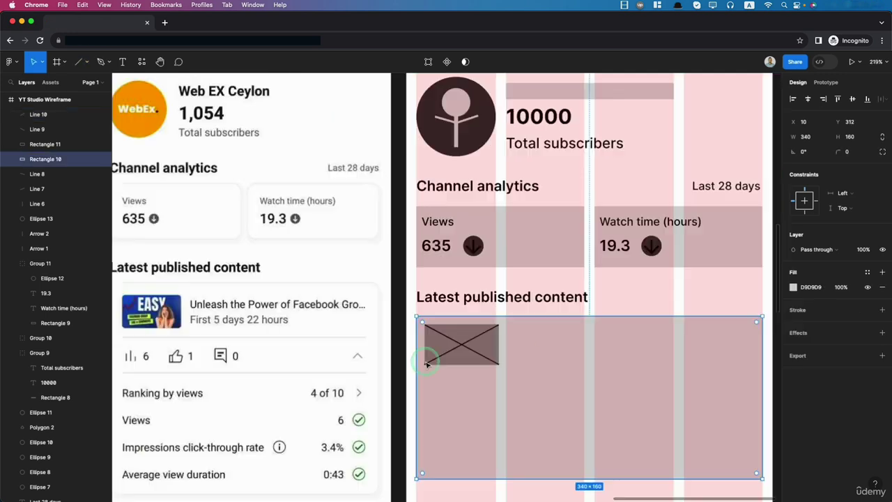
pyautogui.click(78, 64)
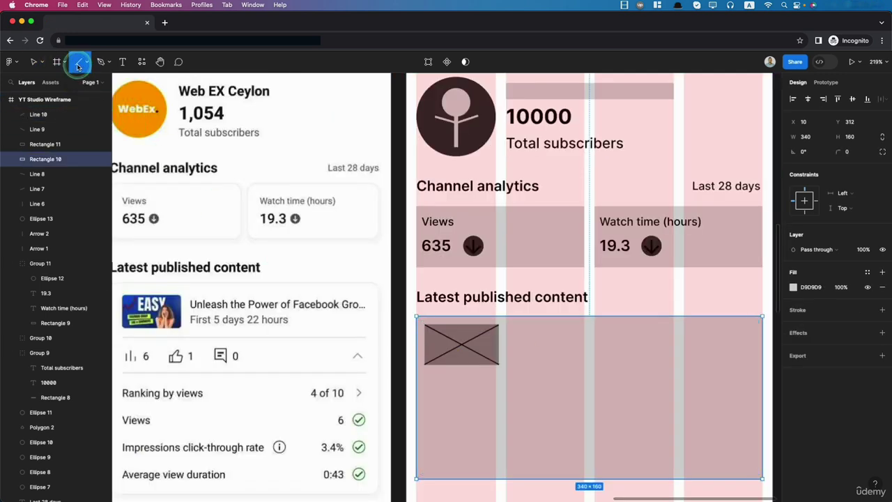
# - Draw an 8 px #353535 title line beside the thumbnail
pyautogui.moveTo(507, 332); pyautogui.dragTo(749, 332)
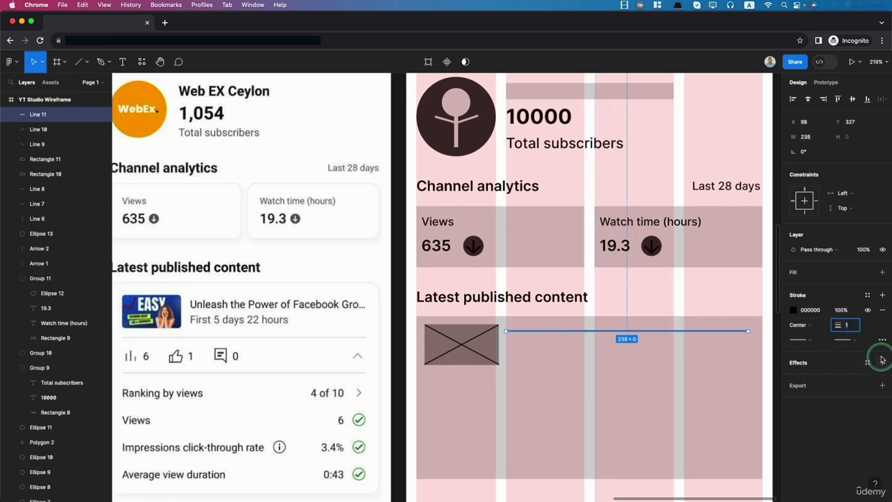
pyautogui.write('8')
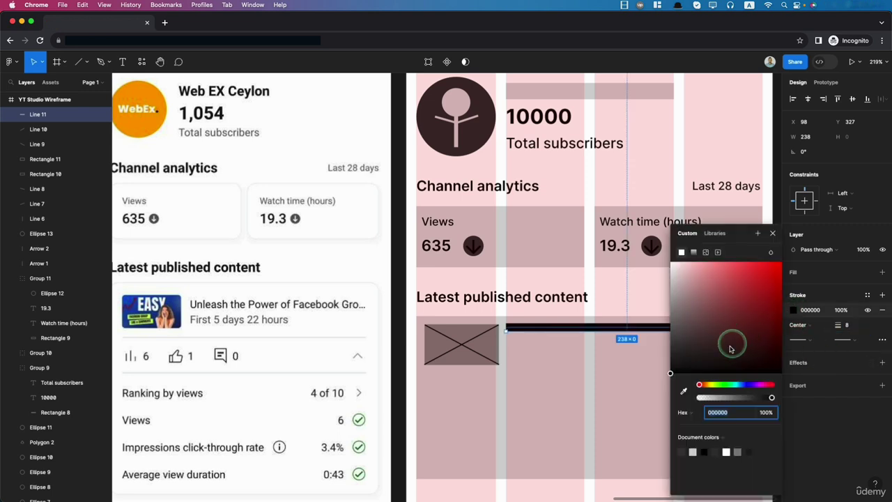
pyautogui.click(793, 310)
pyautogui.click(684, 392)
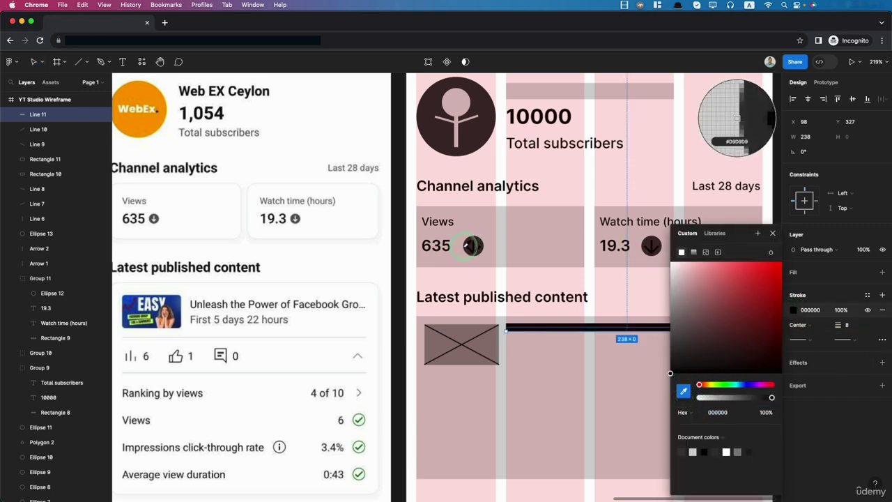
pyautogui.click(738, 119)
pyautogui.press('Escape')
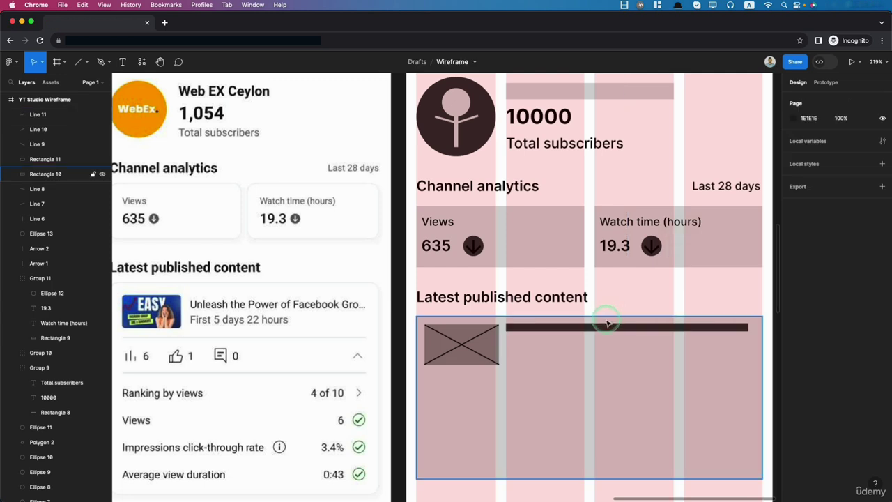
# - Duplicate the title line below as a 2 px subtitle line shortened to 165 wide
pyautogui.click(606, 332)
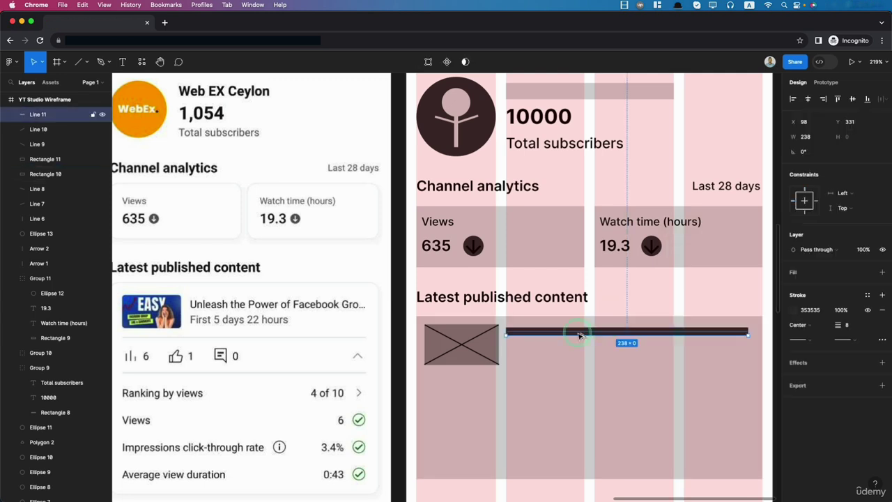
pyautogui.keyDown('alt'); pyautogui.moveTo(578, 335); pyautogui.dragTo(581, 345); pyautogui.keyUp('alt')
pyautogui.click(847, 325)
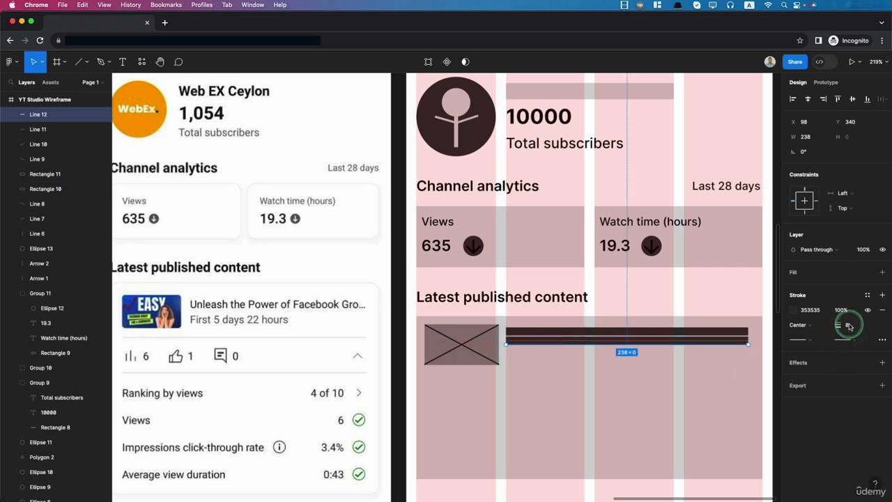
pyautogui.write('10')
pyautogui.press('Return')
pyautogui.press('Down')
pyautogui.press('Down')
pyautogui.press('Down')
pyautogui.press('Down')
pyautogui.press('Down')
pyautogui.press('Down')
pyautogui.press('Down')
pyautogui.press('Down')
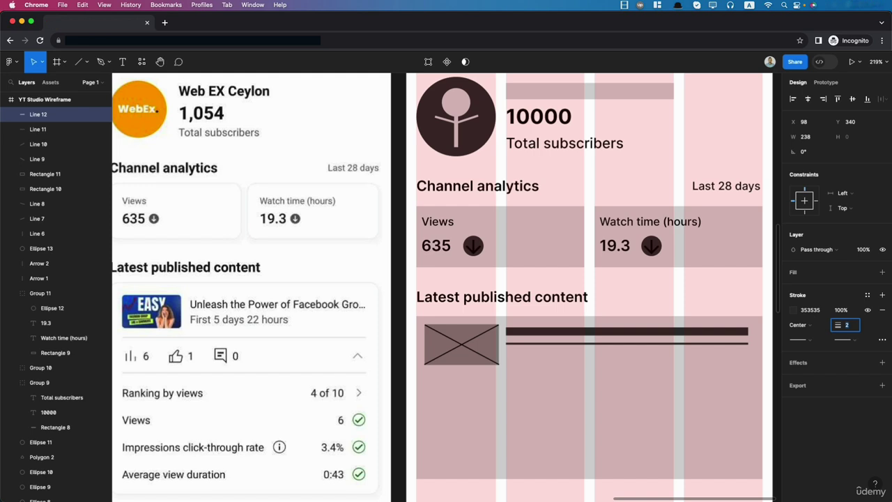
pyautogui.moveTo(747, 344); pyautogui.dragTo(674, 343)
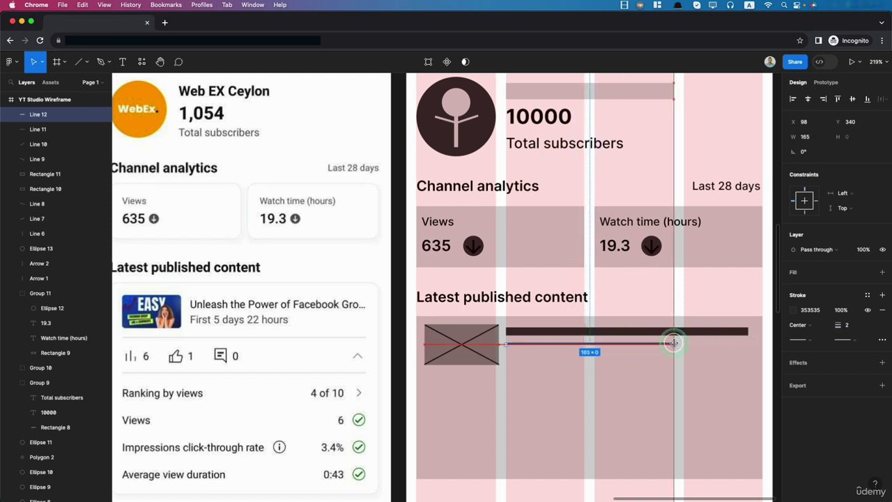
pyautogui.click(652, 396)
# - Draw a full-width divider line across the card with an #ADADAD stroke
pyautogui.click(79, 61)
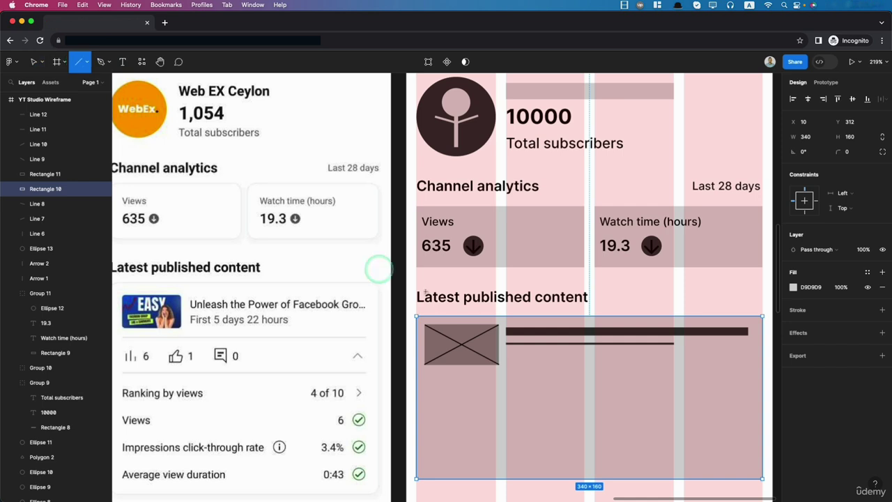
pyautogui.moveTo(421, 375); pyautogui.dragTo(763, 372)
pyautogui.click(663, 428)
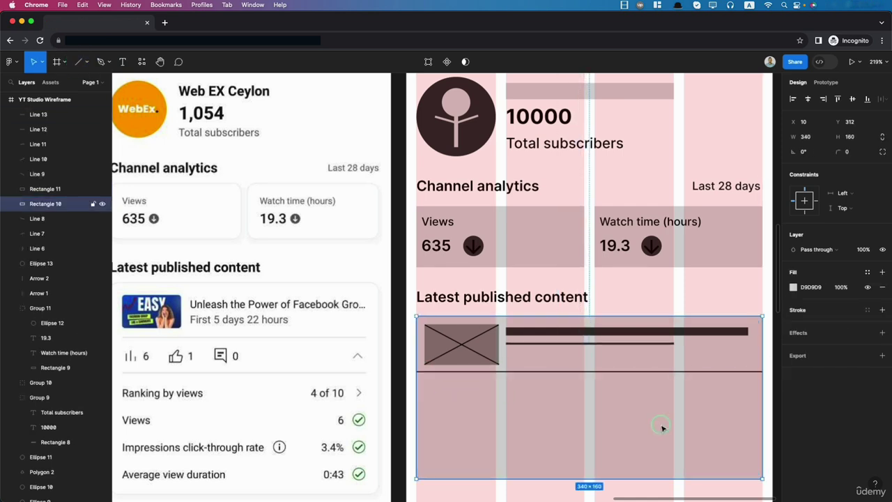
pyautogui.click(658, 372)
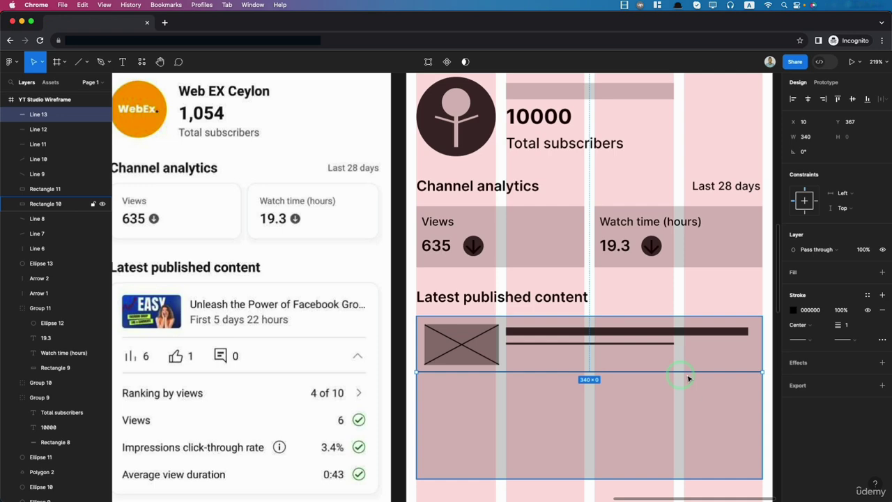
pyautogui.click(796, 309)
pyautogui.moveTo(732, 324)
pyautogui.mouseDown()
pyautogui.moveTo(672, 290)
pyautogui.moveTo(663, 303)
pyautogui.mouseUp()
pyautogui.click(542, 480)
# - Duplicate the divider line 20 px lower, at Y 387
pyautogui.scroll(-5, 553, 479)
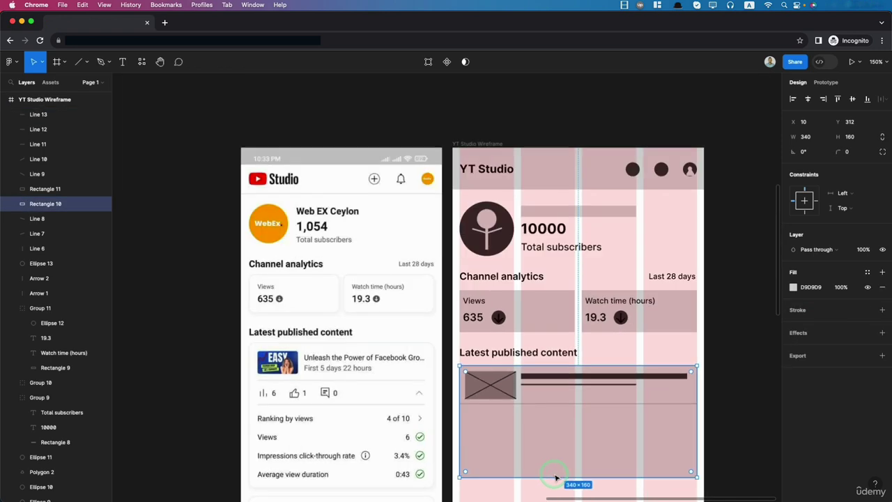
pyautogui.scroll(-2, 556, 478)
pyautogui.scroll(3, 542, 460)
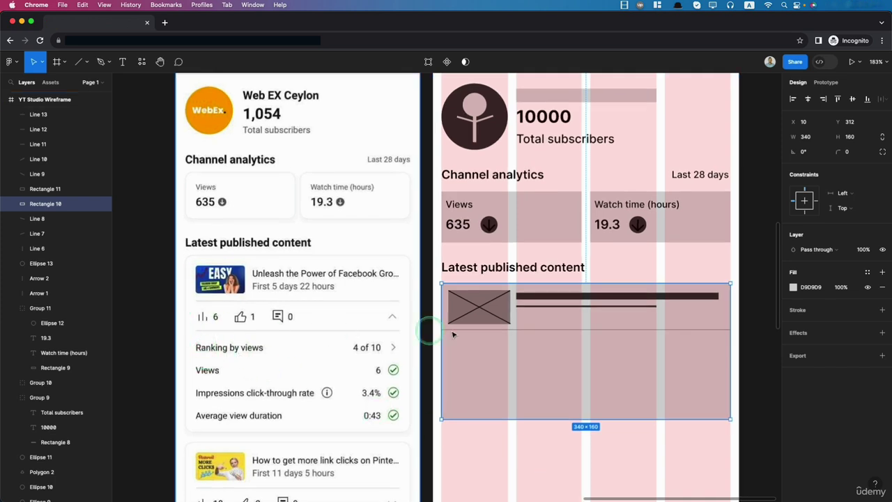
pyautogui.click(558, 330)
pyautogui.moveTo(558, 330); pyautogui.dragTo(557, 347)
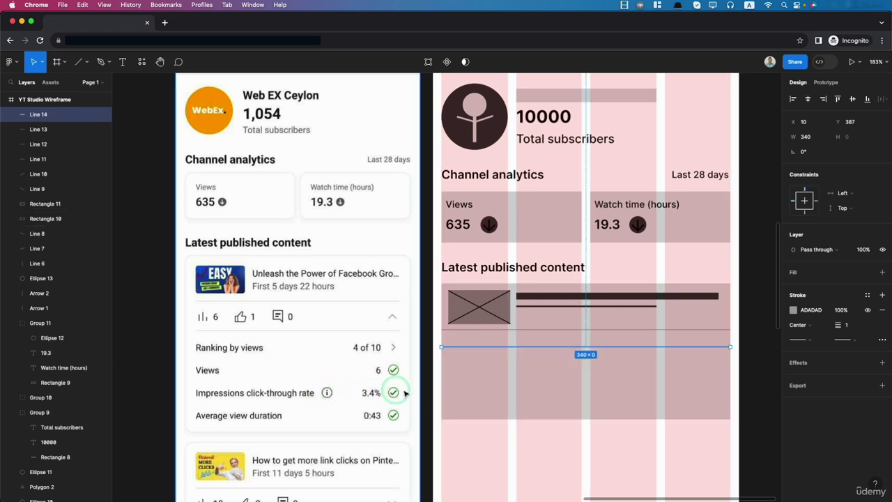
pyautogui.click(84, 61)
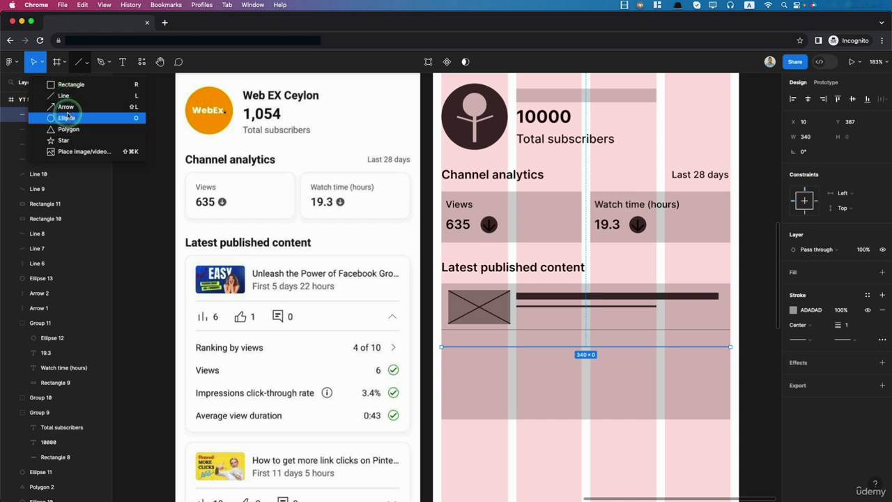
# - Draw a 13×13 circle below the divider filled with #353535
pyautogui.click(66, 118)
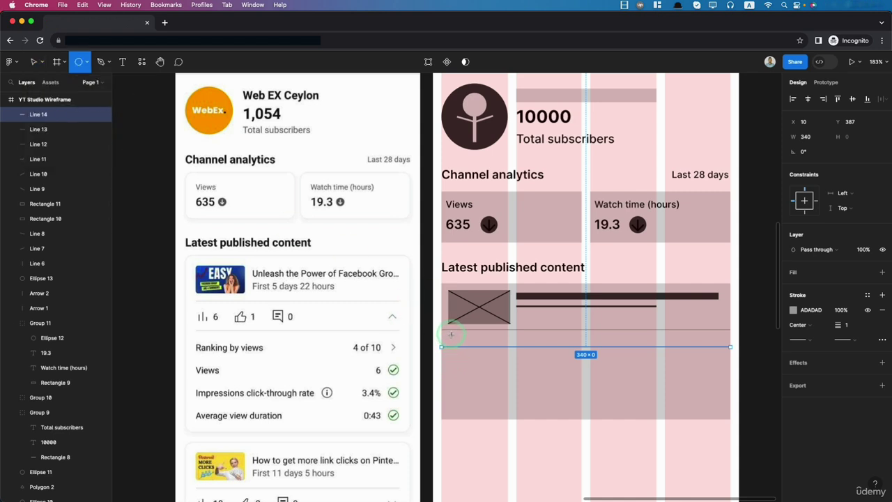
pyautogui.moveTo(452, 335); pyautogui.dragTo(463, 345)
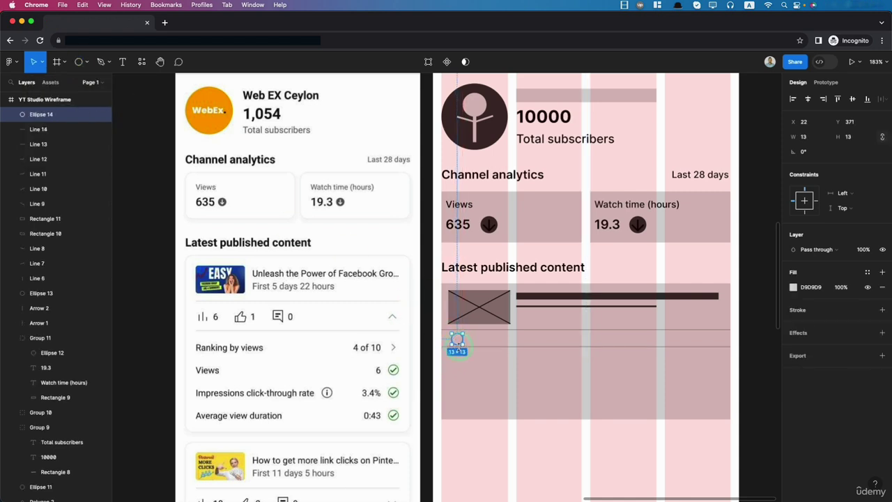
pyautogui.click(793, 287)
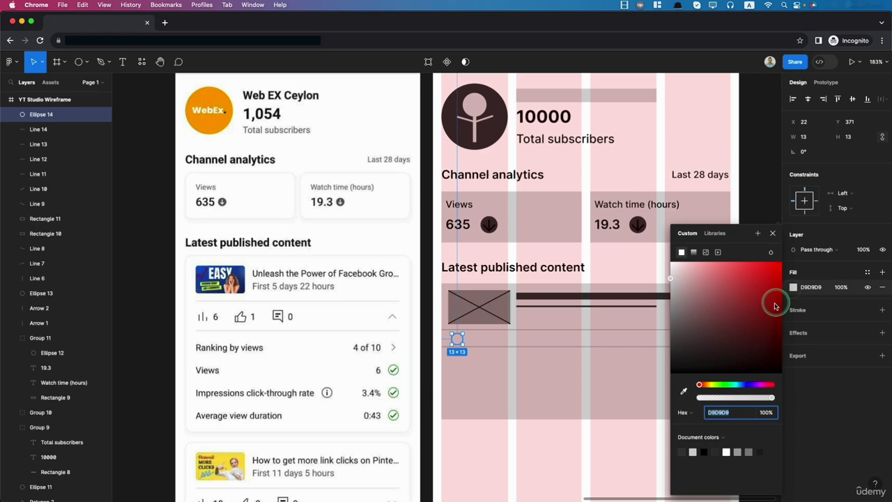
pyautogui.click(684, 391)
pyautogui.click(642, 223)
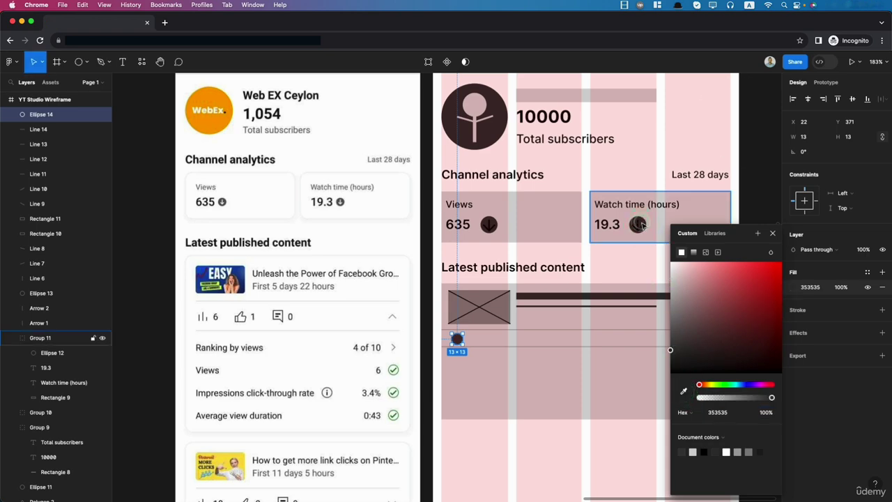
pyautogui.press('Escape')
pyautogui.scroll(5, 427, 349)
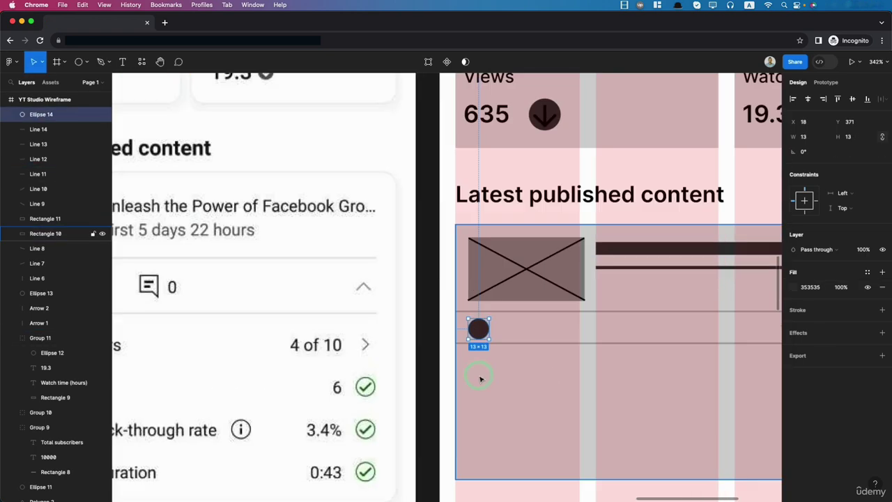
pyautogui.scroll(-5, 487, 395)
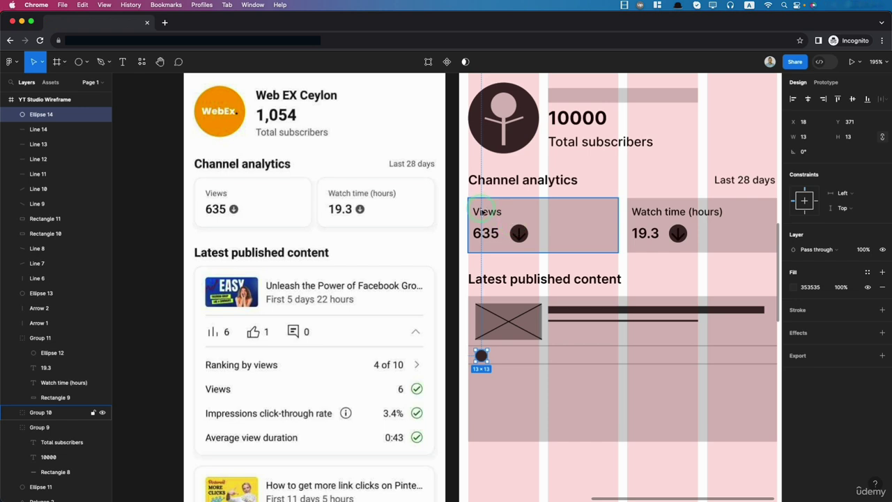
# - Copy the Views label beside the circle and change it to 6
pyautogui.doubleClick(486, 215)
pyautogui.moveTo(505, 232); pyautogui.dragTo(504, 357)
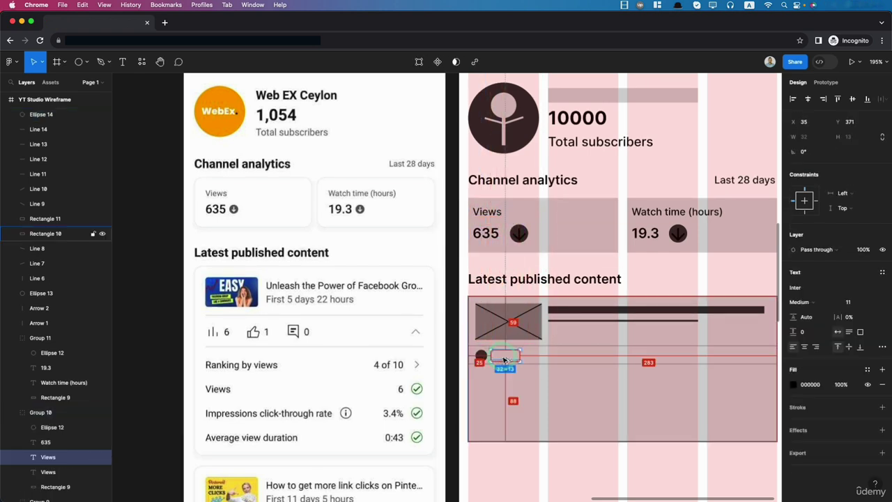
pyautogui.moveTo(90, 457); pyautogui.dragTo(31, 115)
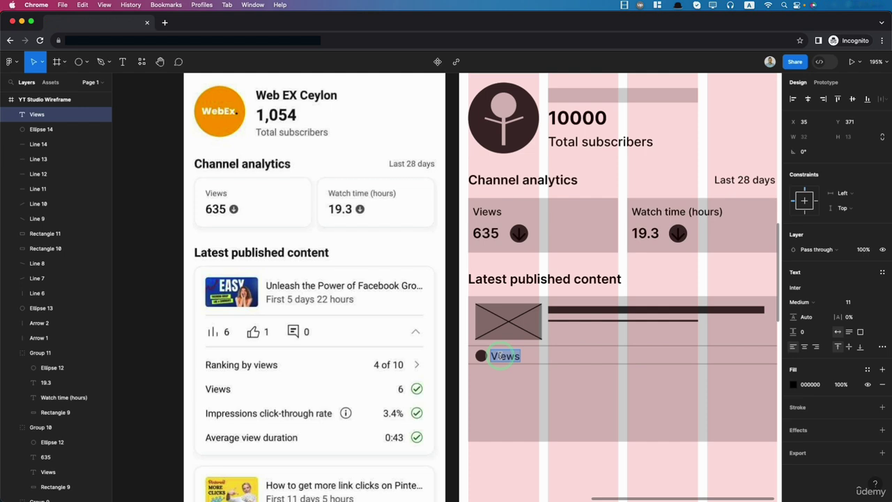
pyautogui.write('6')
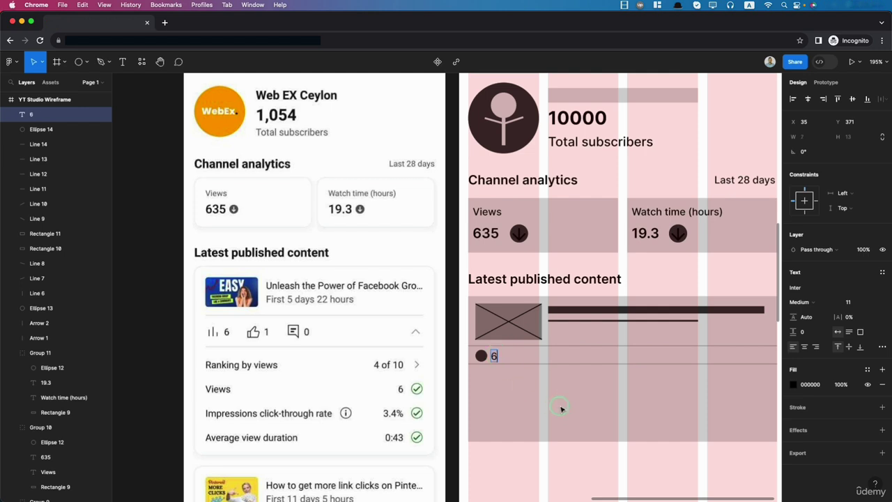
# - Duplicate the circle-and-label pair into a row of three labelled 160, 20 and 2
pyautogui.keyDown('shift'); pyautogui.click(481, 357); pyautogui.keyUp('shift')
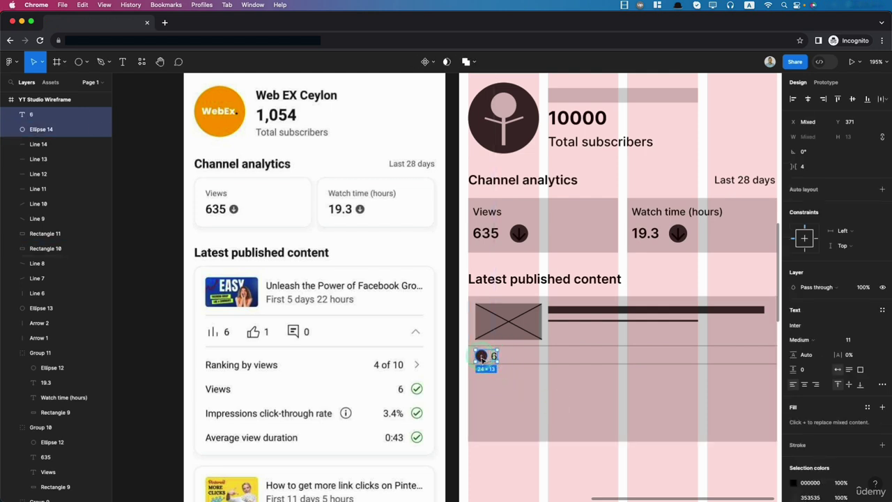
pyautogui.moveTo(494, 359); pyautogui.dragTo(544, 360)
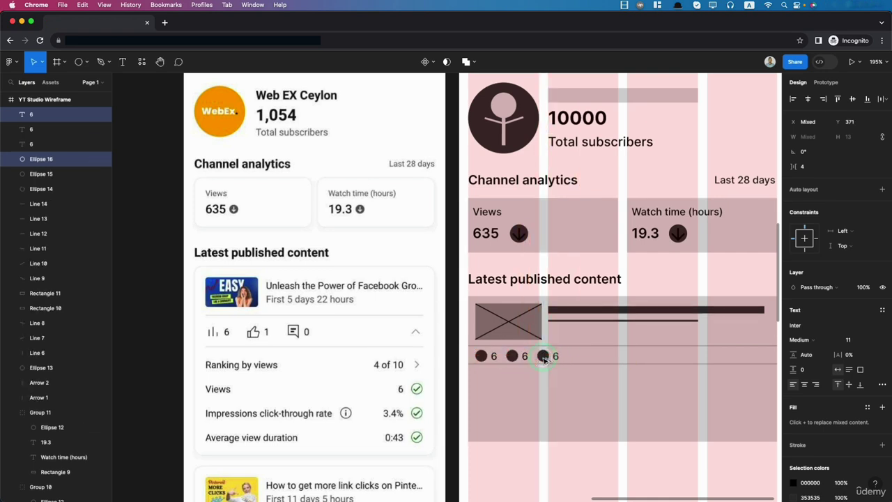
pyautogui.doubleClick(525, 357)
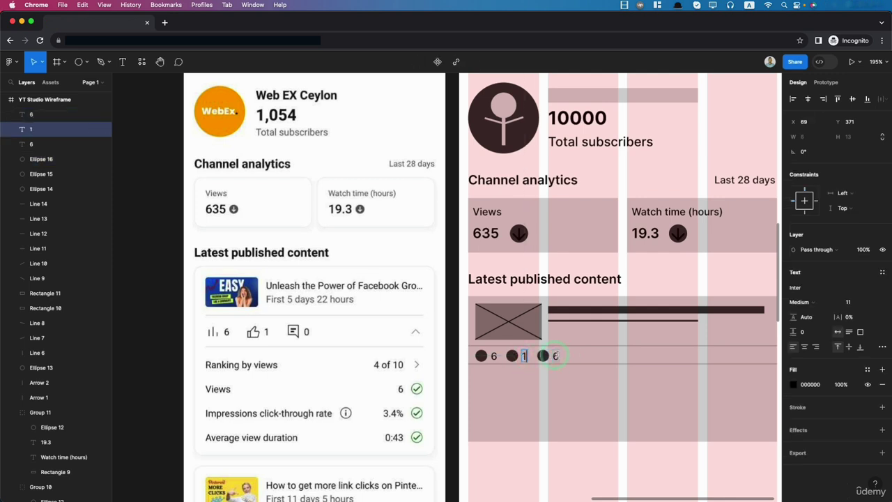
pyautogui.doubleClick(556, 356)
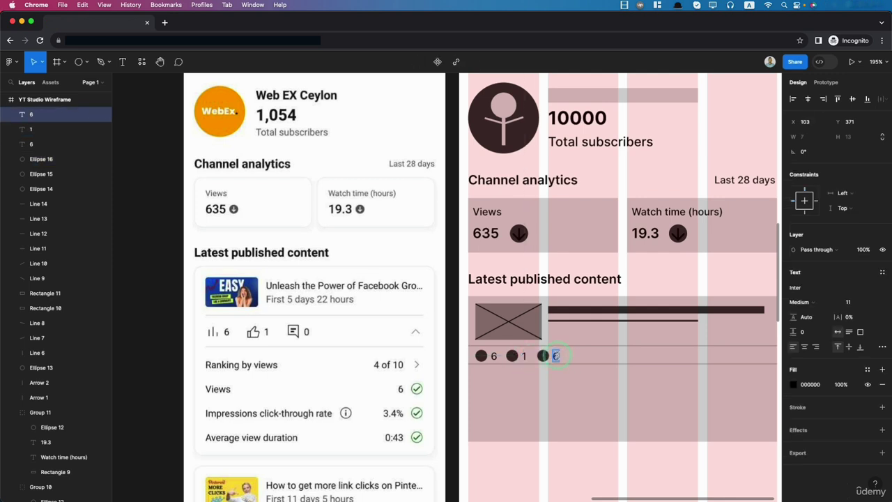
pyautogui.doubleClick(523, 356)
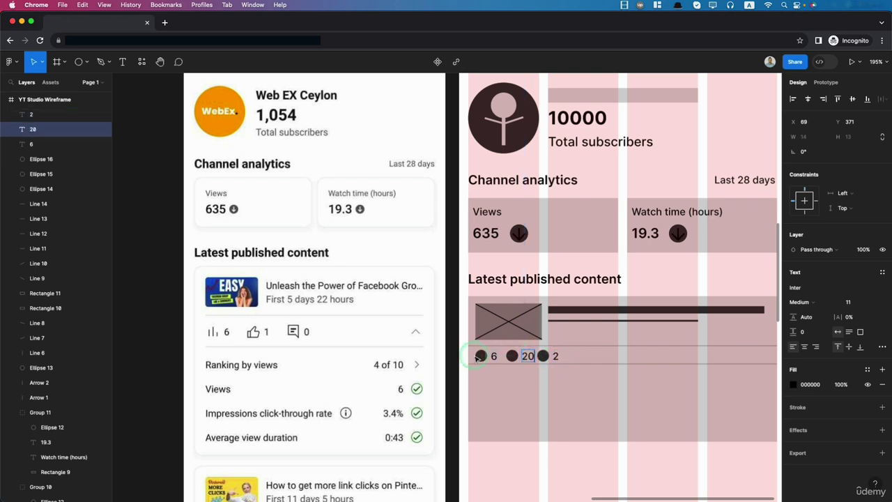
pyautogui.doubleClick(492, 356)
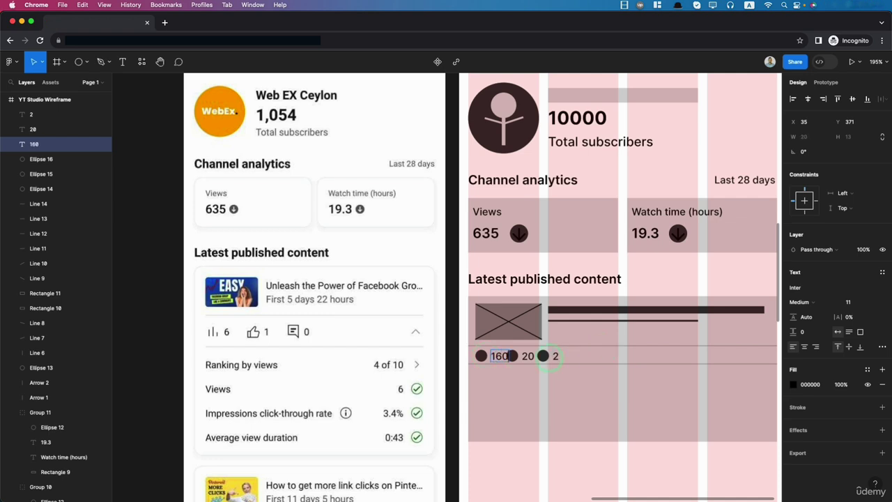
# - Nudge the second and third icon pairs right to even out the row's spacing
pyautogui.click(543, 357)
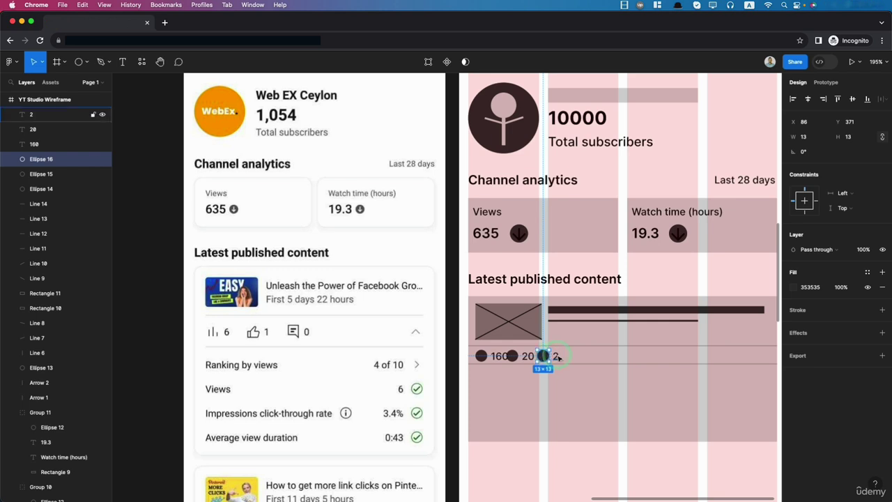
pyautogui.keyDown('shift'); pyautogui.click(557, 357); pyautogui.keyUp('shift')
pyautogui.keyDown('shift'); pyautogui.click(527, 357); pyautogui.keyUp('shift')
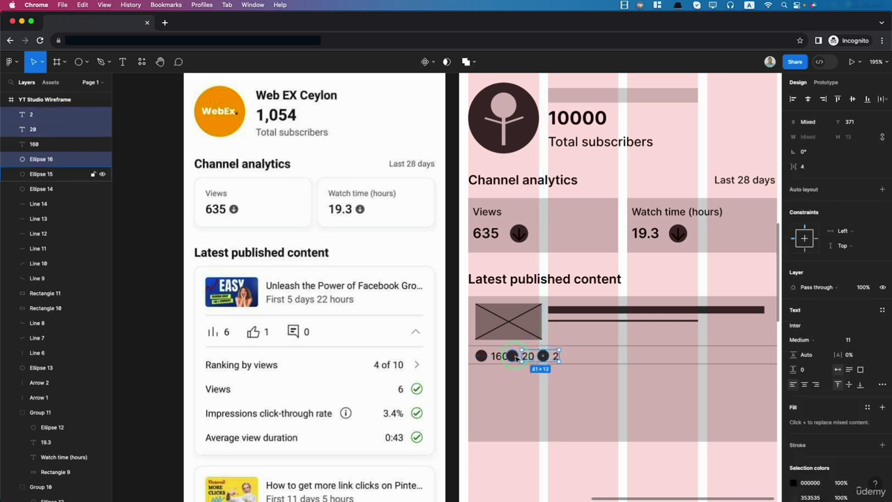
pyautogui.keyDown('shift'); pyautogui.click(513, 357); pyautogui.keyUp('shift')
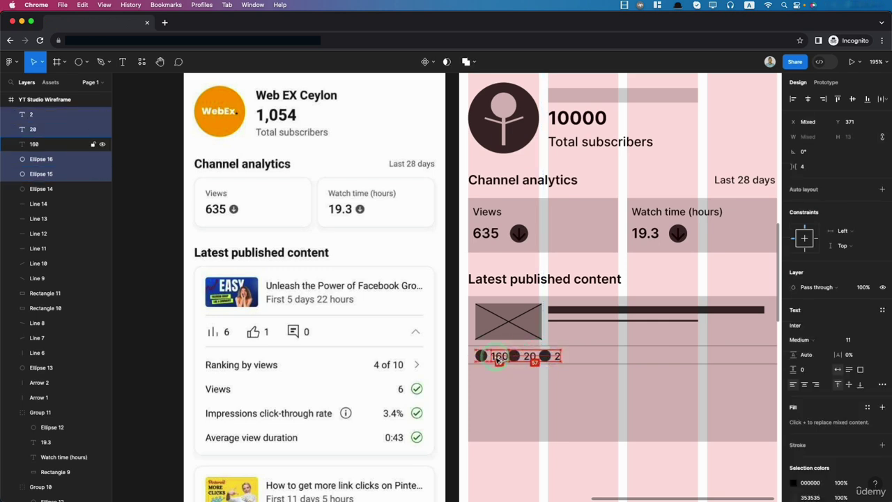
pyautogui.press('Right')
pyautogui.press('Right')
pyautogui.press('Right')
pyautogui.press('Right')
pyautogui.press('Right')
pyautogui.press('Right')
pyautogui.press('Right')
pyautogui.press('Right')
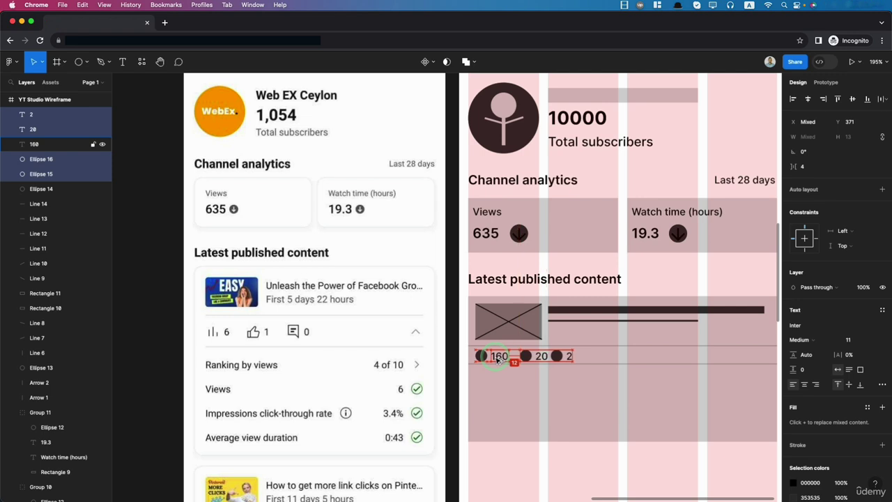
pyautogui.click(557, 358)
pyautogui.keyDown('shift'); pyautogui.click(570, 356); pyautogui.keyUp('shift')
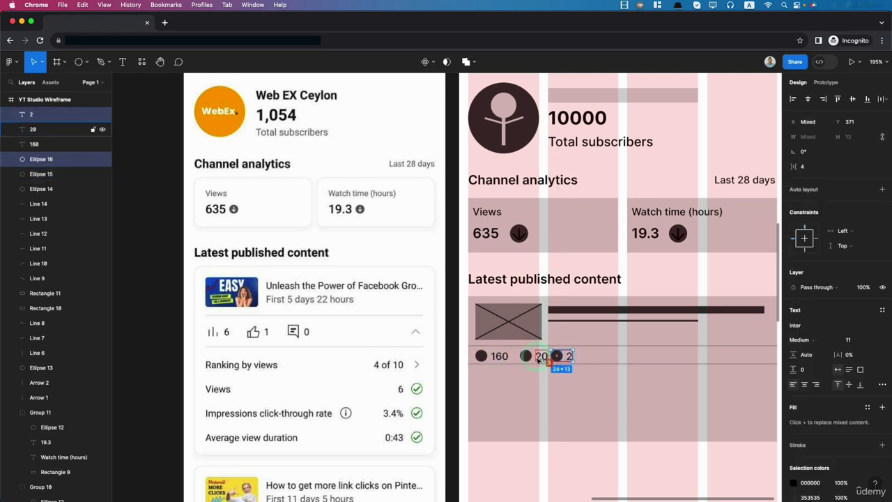
pyautogui.keyDown('shift'); pyautogui.click(542, 360); pyautogui.keyUp('shift')
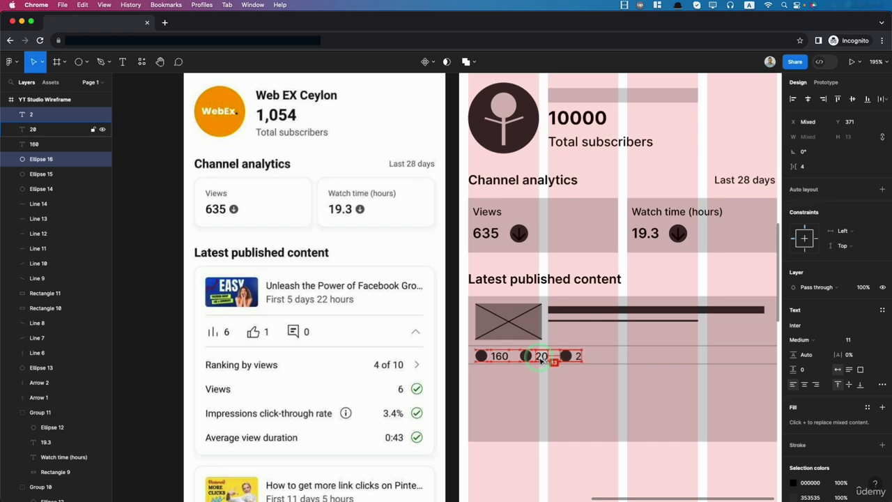
pyautogui.click(542, 412)
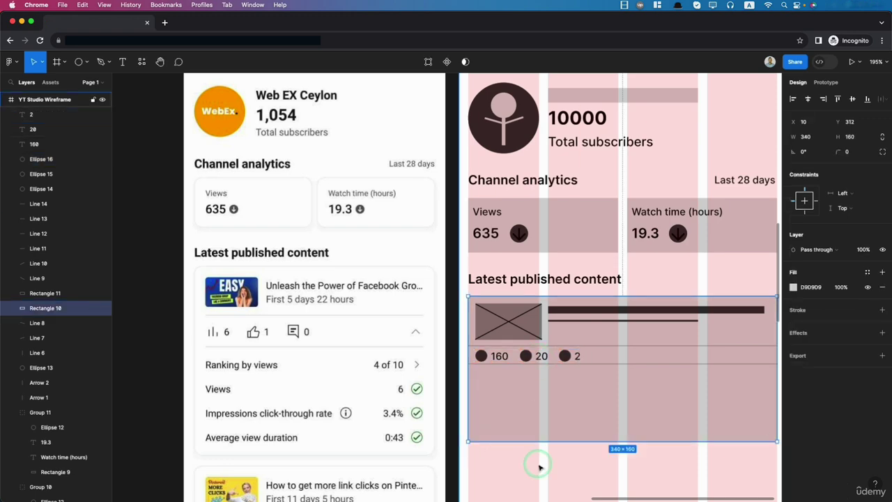
# - Copy the Views label below the stats row and rewrite it as 'Ranking by views'
pyautogui.keyDown('ctrl'); pyautogui.scroll(-5, 537, 464); pyautogui.keyUp('ctrl')
pyautogui.scroll(-1, 561, 462)
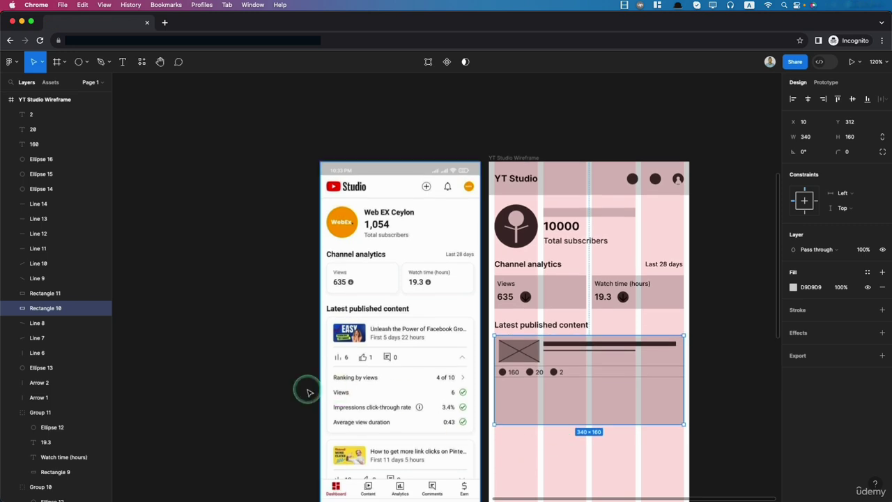
pyautogui.keyDown('ctrl'); pyautogui.scroll(-3, 391, 400); pyautogui.keyUp('ctrl')
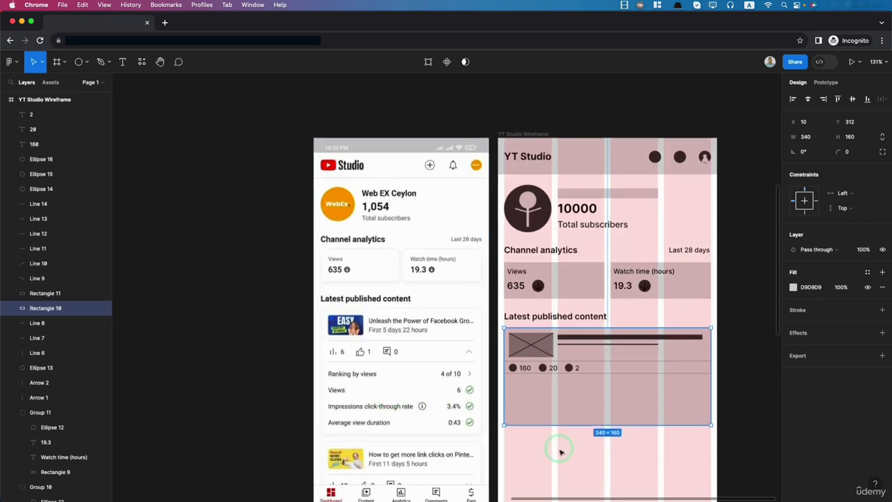
pyautogui.scroll(-2, 562, 450)
pyautogui.hscroll(2, 562, 450)
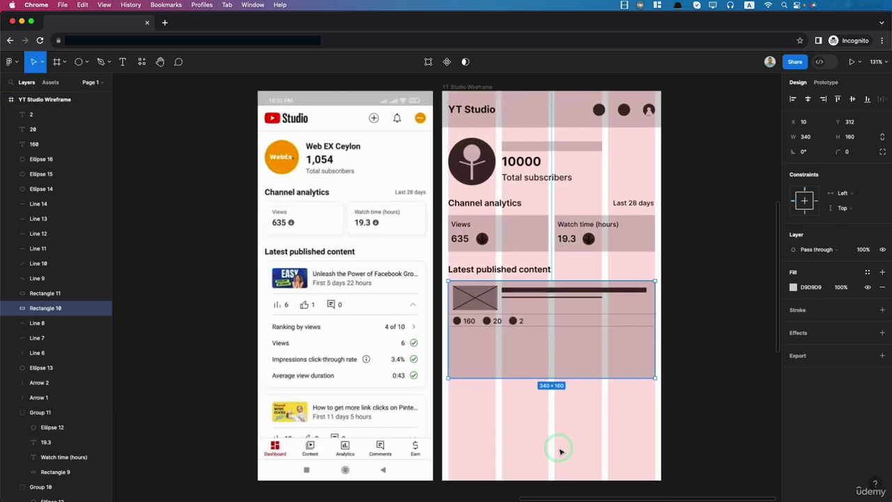
pyautogui.doubleClick(465, 225)
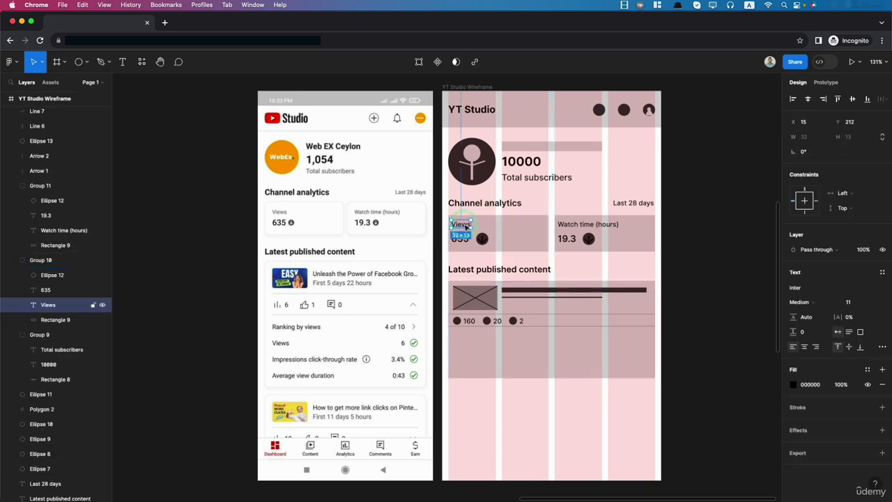
pyautogui.moveTo(466, 226); pyautogui.dragTo(484, 330)
pyautogui.click(76, 299)
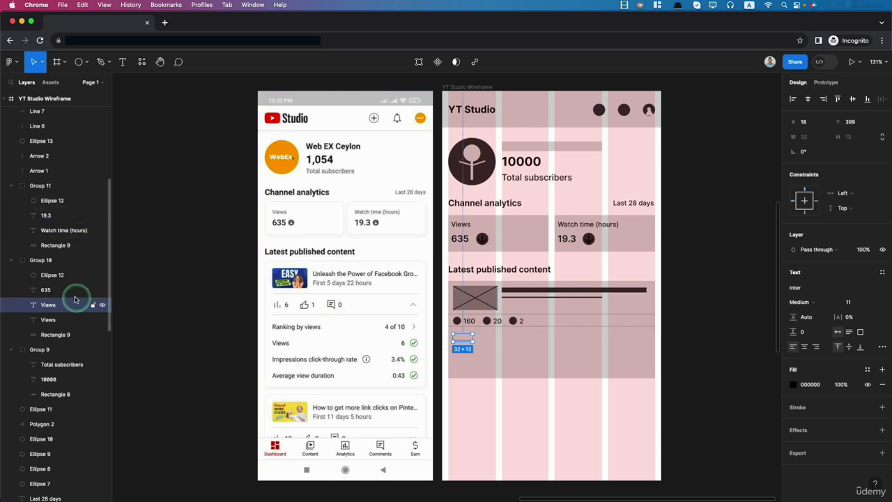
pyautogui.moveTo(60, 308); pyautogui.dragTo(31, 113)
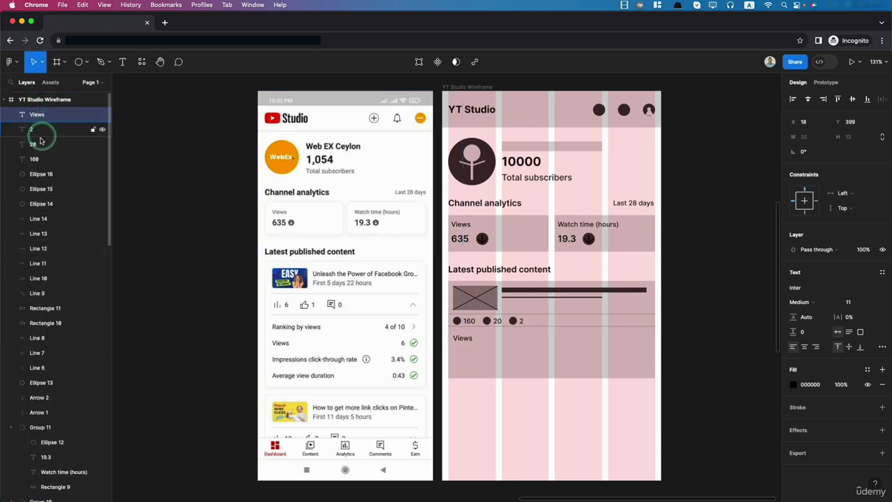
pyautogui.click(470, 341)
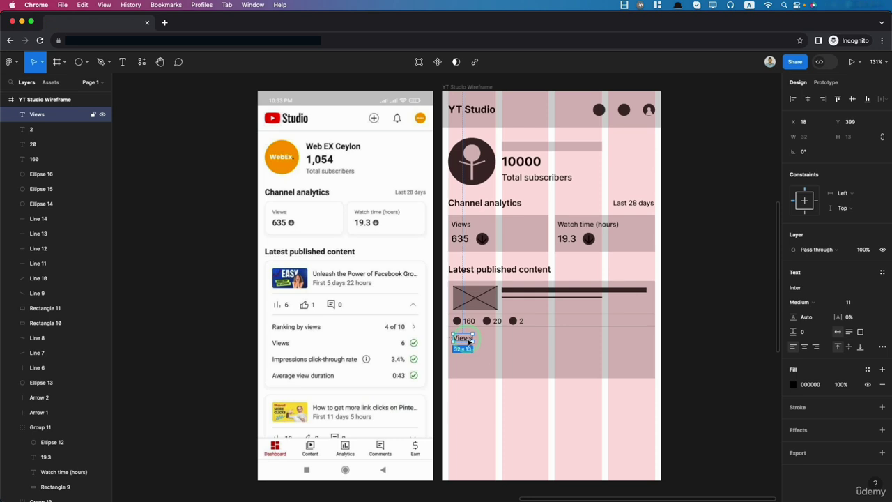
pyautogui.doubleClick(469, 341)
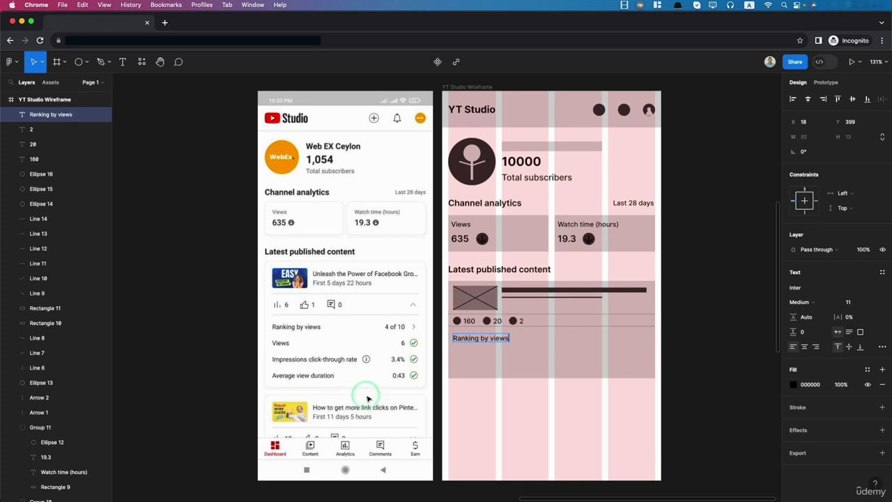
# - Duplicate it into rows reading Views, Impressions click-through rate and Average view duration
pyautogui.press('super+d')
pyautogui.press('Return')
pyautogui.write('Views')
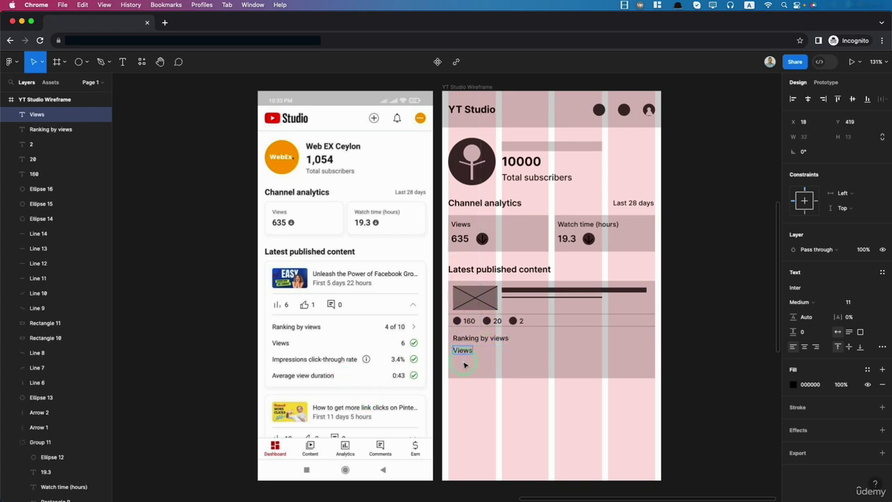
pyautogui.press('Escape')
pyautogui.press('super+d')
pyautogui.press('Return')
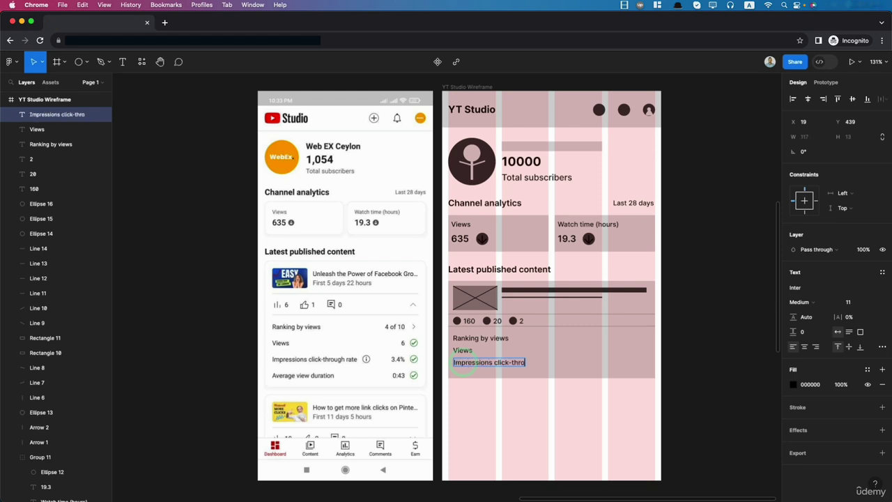
pyautogui.press('Escape')
pyautogui.press('super+d')
pyautogui.press('Return')
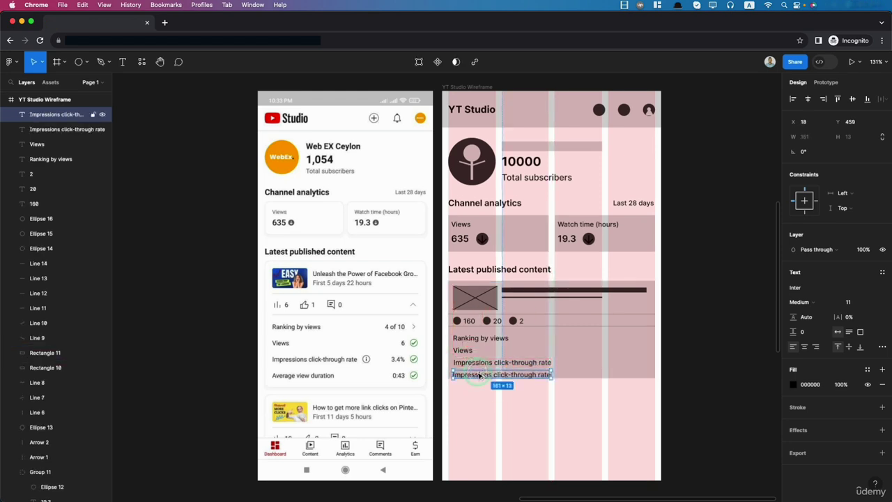
pyautogui.write('Average view duration')
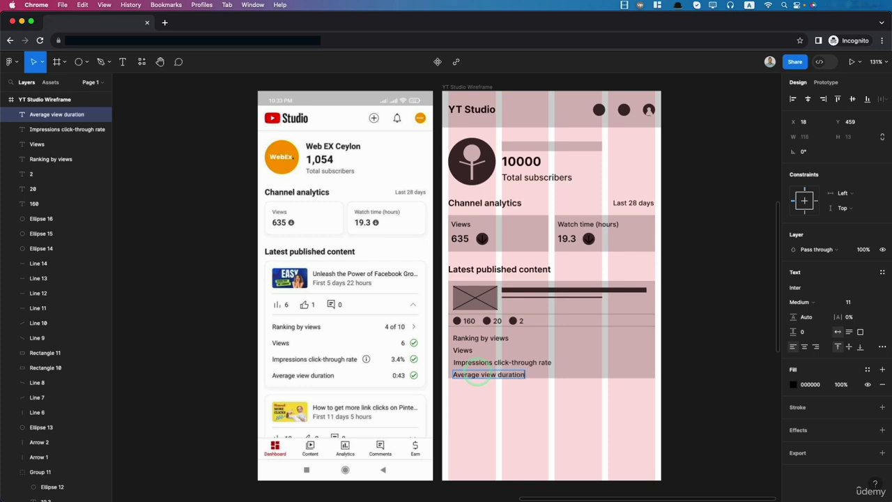
pyautogui.press('Escape')
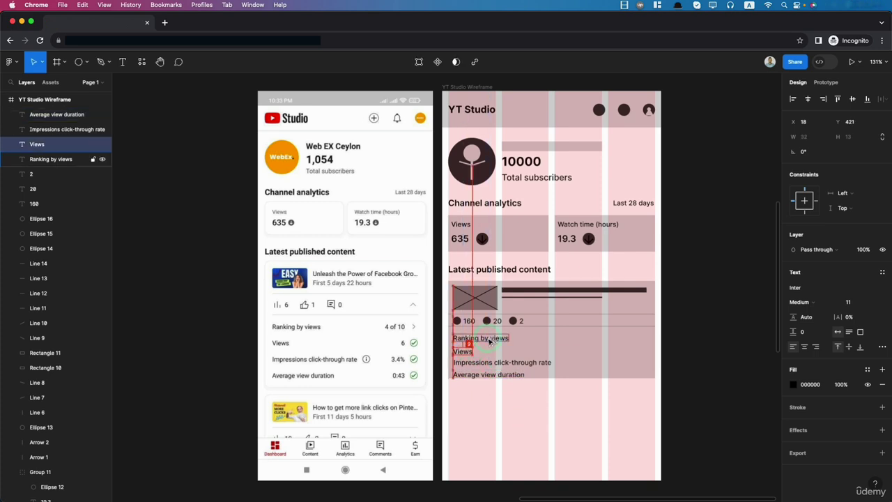
# - Even the spacing of the lower labels and stretch the card to 340×190
pyautogui.click(488, 362)
pyautogui.keyDown('shift'); pyautogui.click(490, 376); pyautogui.keyUp('shift')
pyautogui.moveTo(489, 375); pyautogui.dragTo(489, 381)
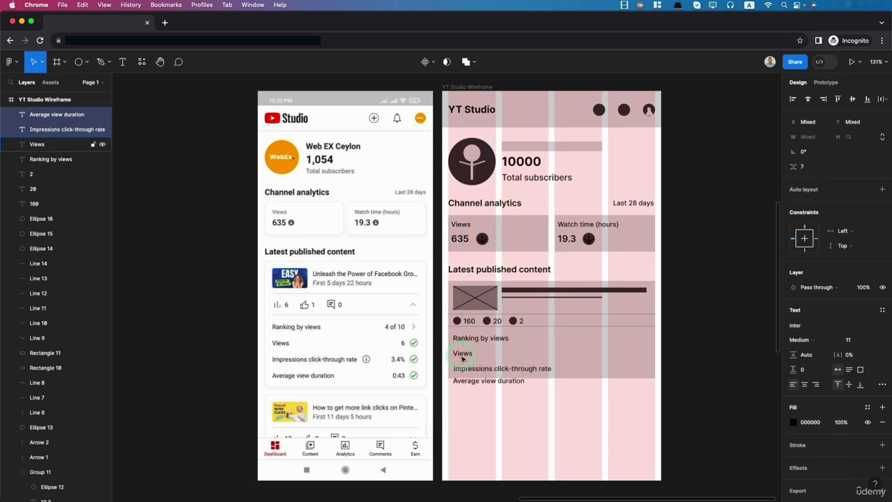
pyautogui.click(488, 380)
pyautogui.click(557, 376)
pyautogui.moveTo(568, 378); pyautogui.dragTo(574, 397)
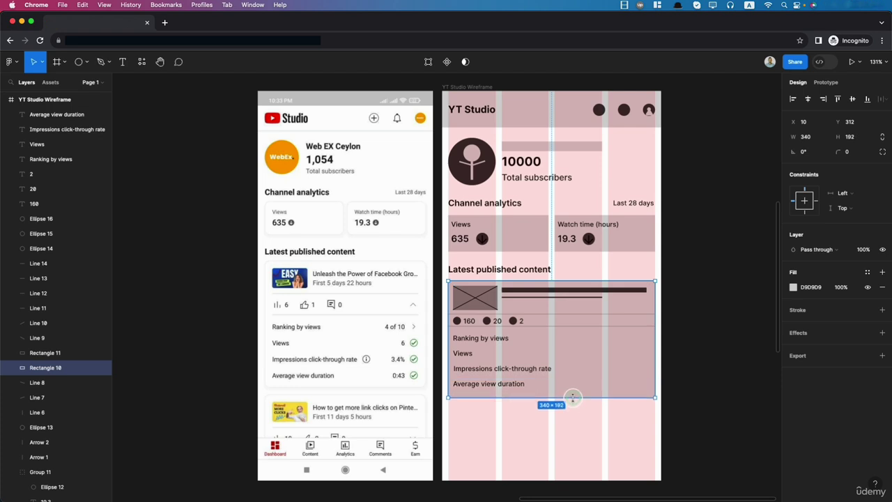
pyautogui.scroll(-1, 576, 403)
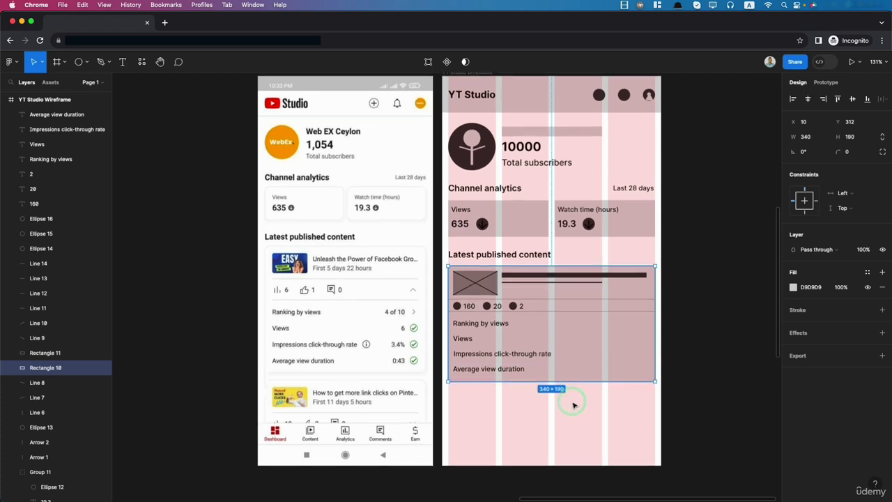
# - Copy the 160 text to the card's right edge as values 4 of 10 and 6
pyautogui.click(470, 308)
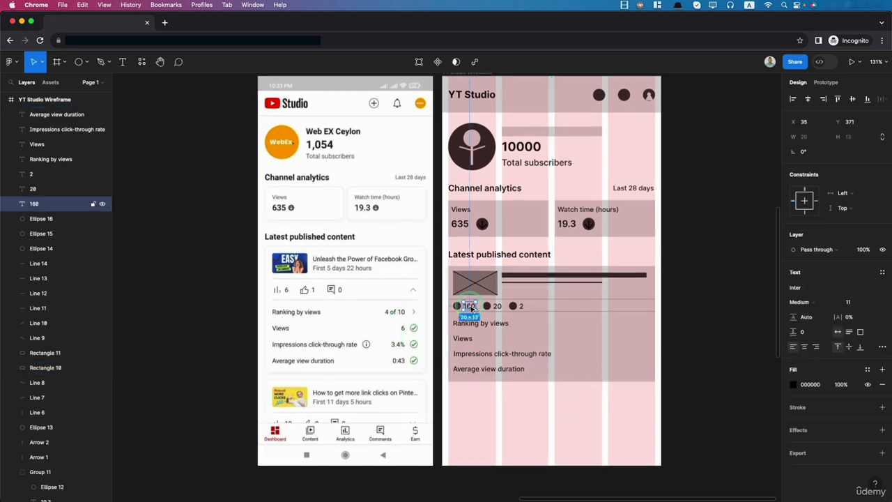
pyautogui.moveTo(471, 308); pyautogui.dragTo(633, 337)
pyautogui.doubleClick(639, 324)
pyautogui.write('4 of 10')
pyautogui.press('Escape')
pyautogui.doubleClick(632, 337)
pyautogui.write('6')
pyautogui.press('Escape')
# - Add the 3.4% and 1:00 values to the last two rows and fit the design in view
pyautogui.scroll(6, 630, 339)
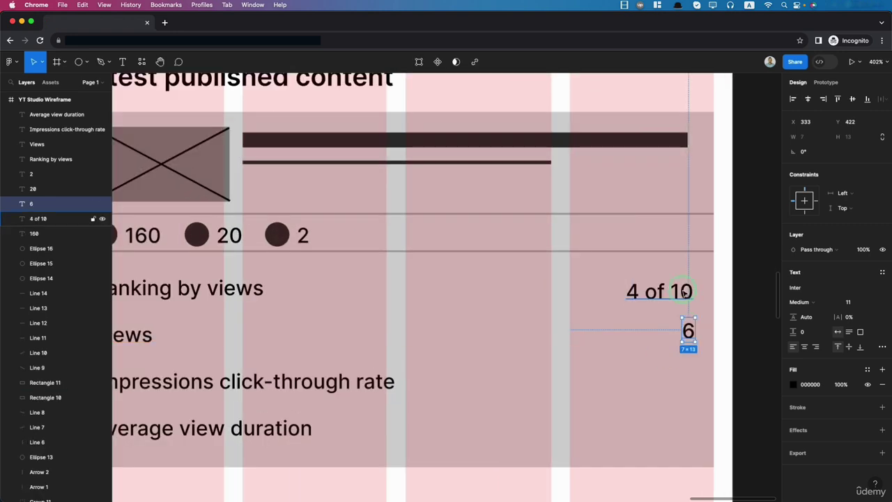
pyautogui.click(654, 408)
pyautogui.scroll(-5, 654, 408)
pyautogui.click(661, 331)
pyautogui.moveTo(661, 330); pyautogui.dragTo(660, 365)
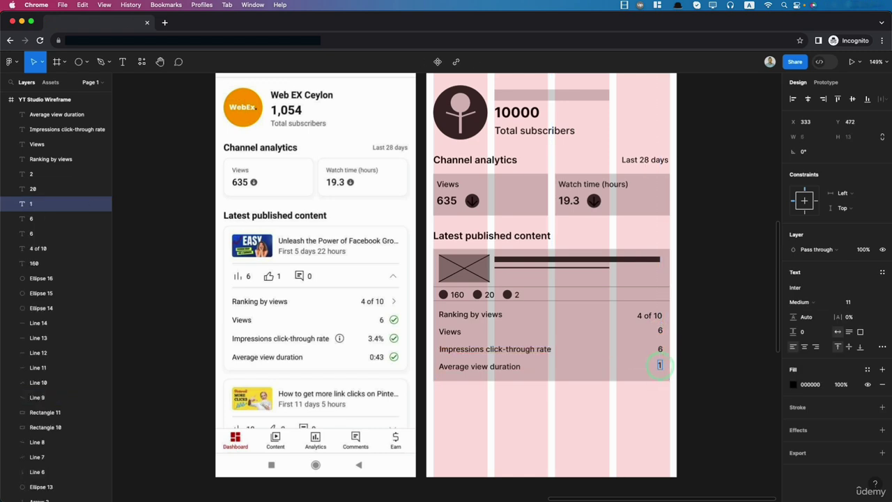
pyautogui.click(660, 350)
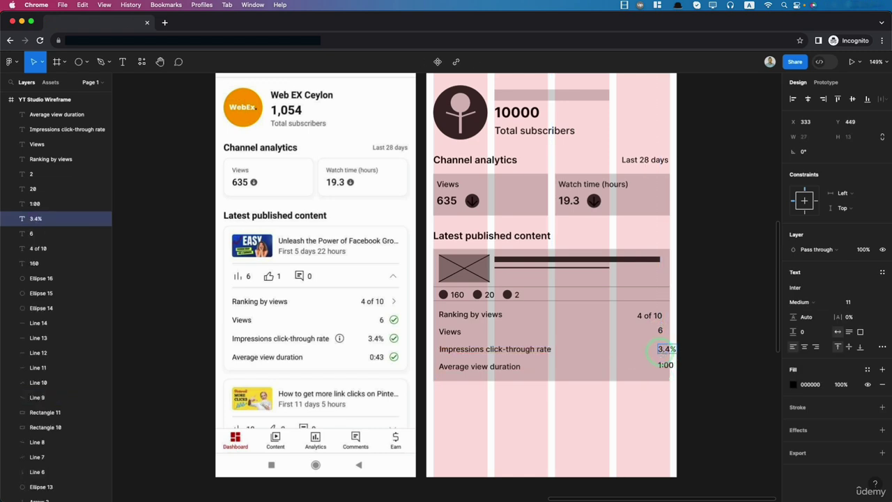
pyautogui.scroll(5, 661, 349)
pyautogui.click(660, 374)
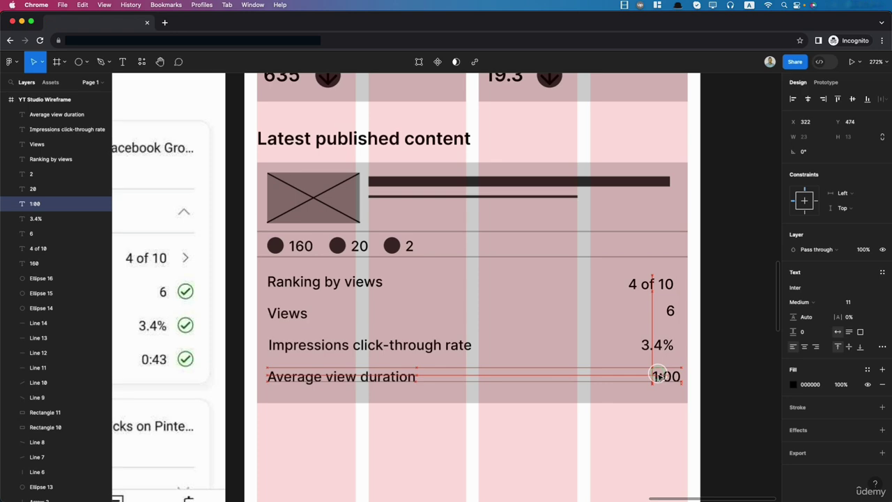
pyautogui.click(642, 421)
pyautogui.hotkey('shift', '1')
pyautogui.scroll(4, 532, 422)
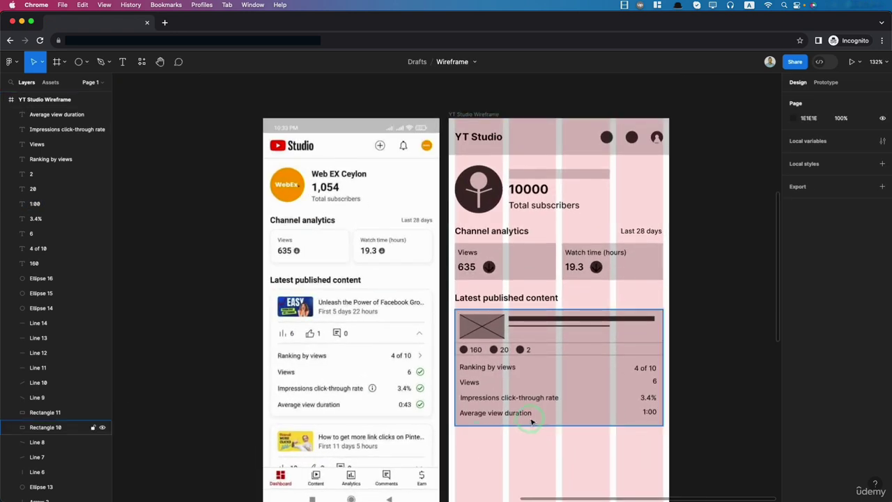
# - Vertically centre Average view duration with 1:00 and Impressions click-through rate with 3.4%
pyautogui.click(530, 413)
pyautogui.keyDown('shift'); pyautogui.click(648, 412); pyautogui.keyUp('shift')
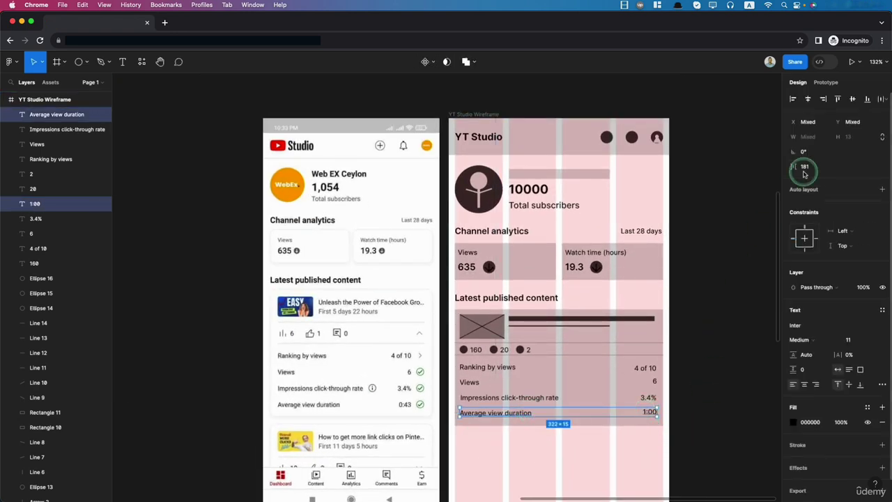
pyautogui.click(853, 99)
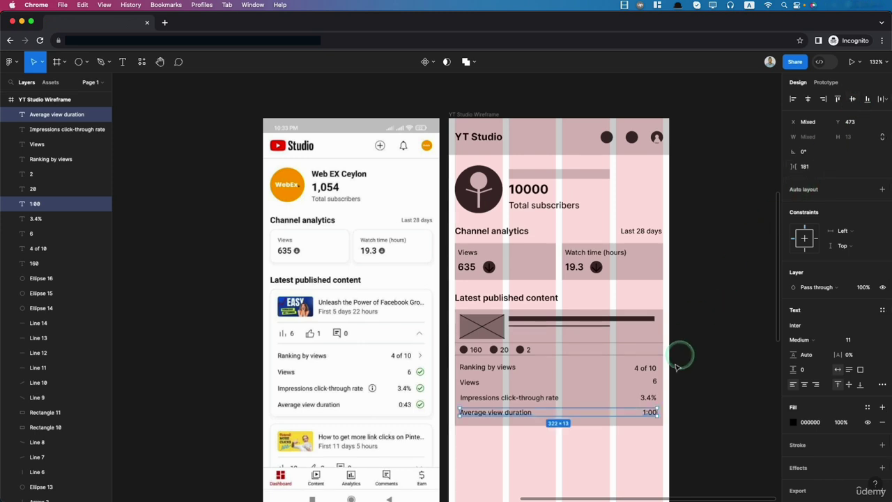
pyautogui.click(644, 401)
pyautogui.keyDown('shift'); pyautogui.click(520, 399); pyautogui.keyUp('shift')
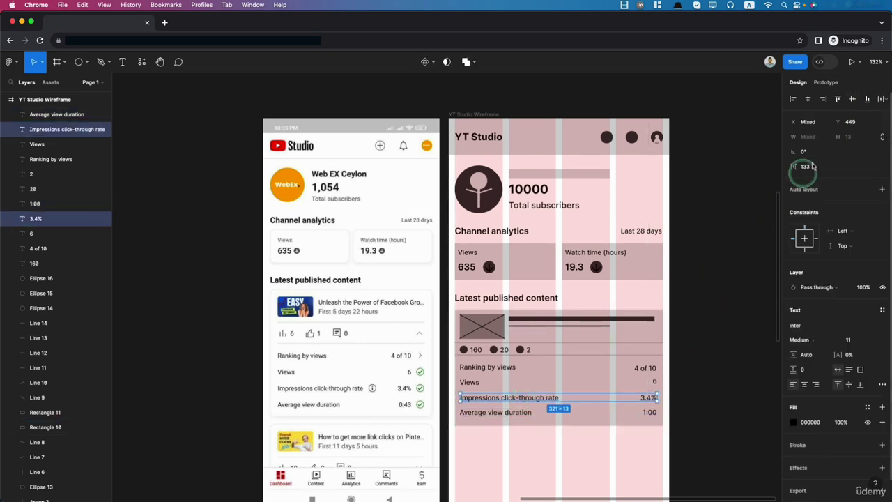
pyautogui.click(852, 100)
pyautogui.click(497, 412)
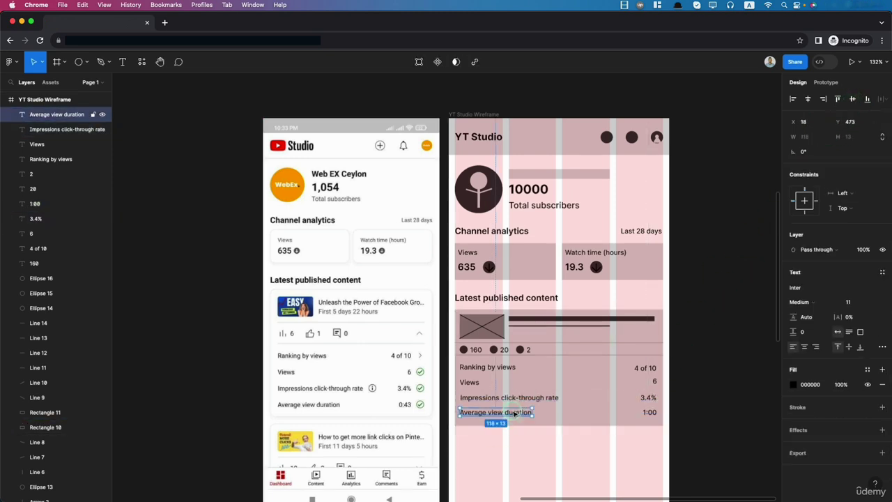
pyautogui.keyDown('shift'); pyautogui.click(649, 413); pyautogui.keyUp('shift')
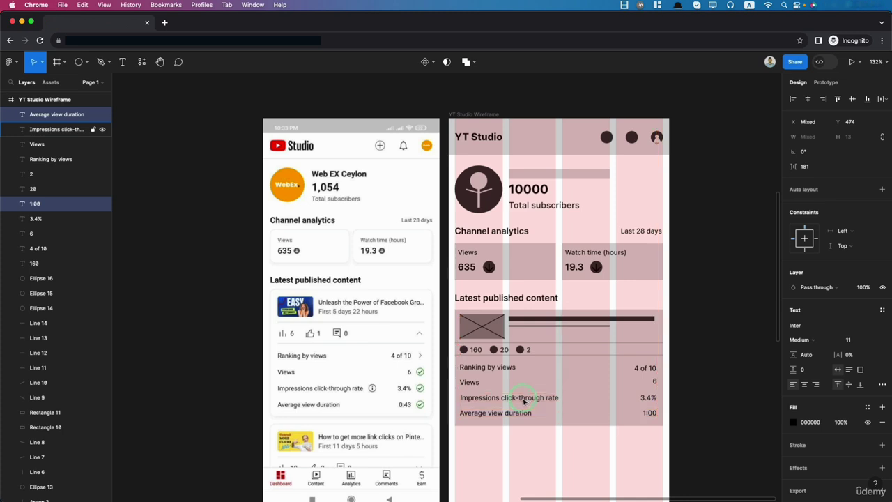
pyautogui.keyDown('shift'); pyautogui.click(643, 399); pyautogui.keyUp('shift')
# - Vertically centre Ranking by views with 4 of 10, nudging that row up one pixel
pyautogui.click(469, 382)
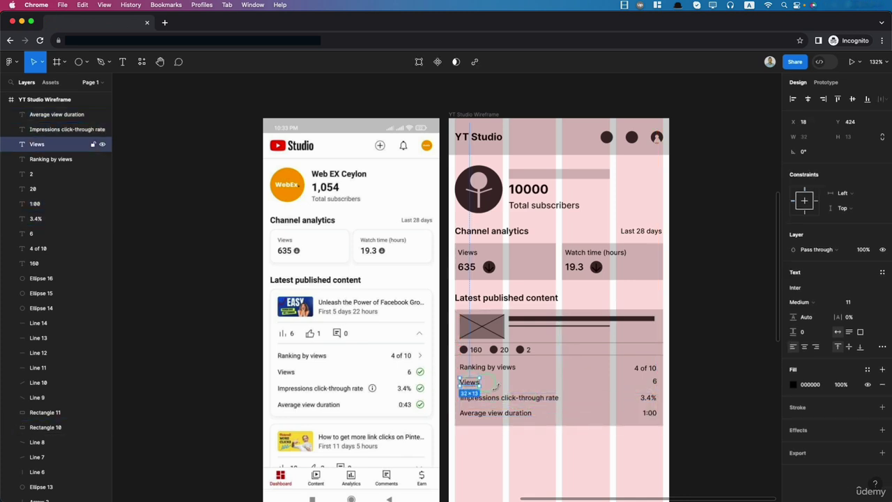
pyautogui.keyDown('shift'); pyautogui.click(655, 382); pyautogui.keyUp('shift')
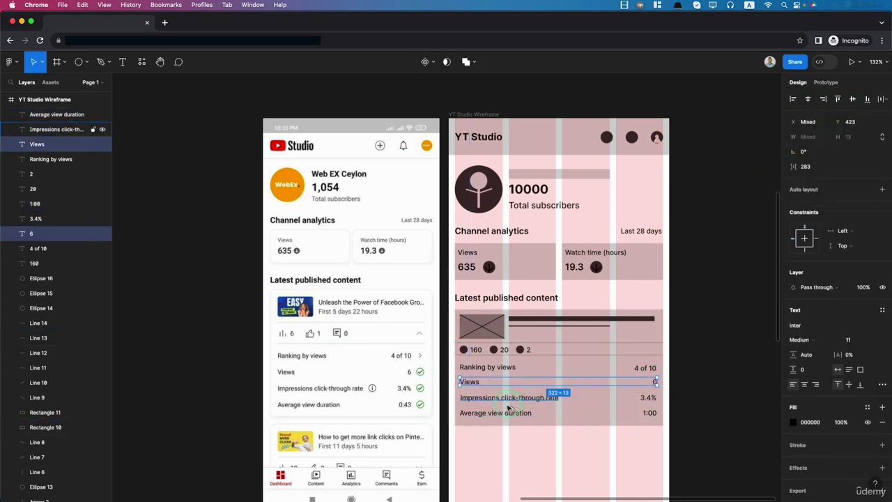
pyautogui.click(558, 370)
pyautogui.keyDown('shift'); pyautogui.click(645, 368); pyautogui.keyUp('shift')
pyautogui.click(853, 99)
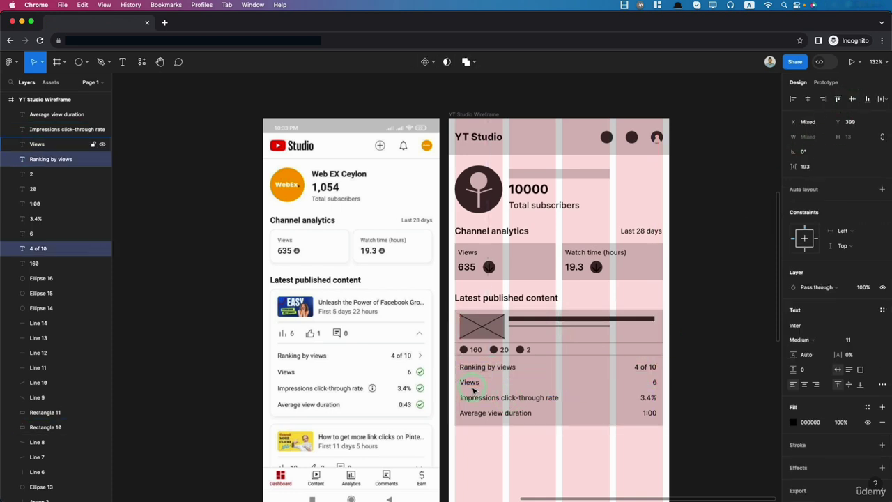
pyautogui.press('Up')
pyautogui.click(704, 424)
# - Right-align the four values 1:00, 3.4%, 6 and 4 of 10 in the stats rows
pyautogui.scroll(5, 705, 424)
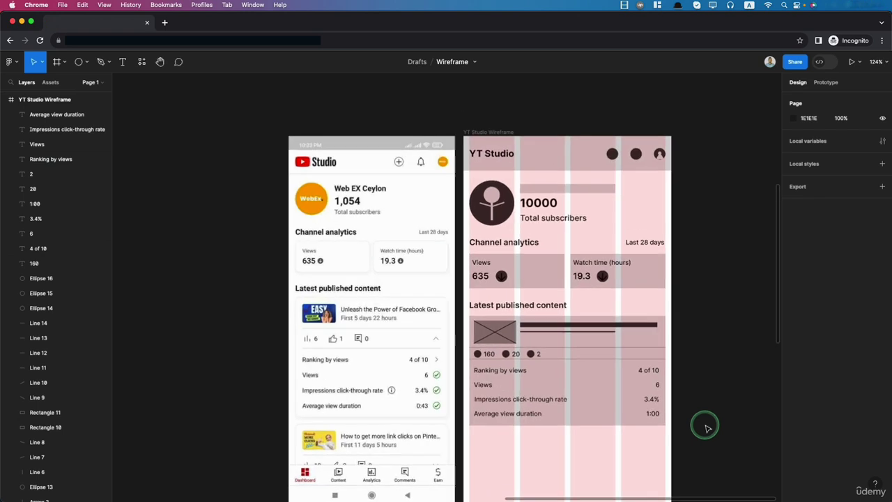
pyautogui.click(625, 408)
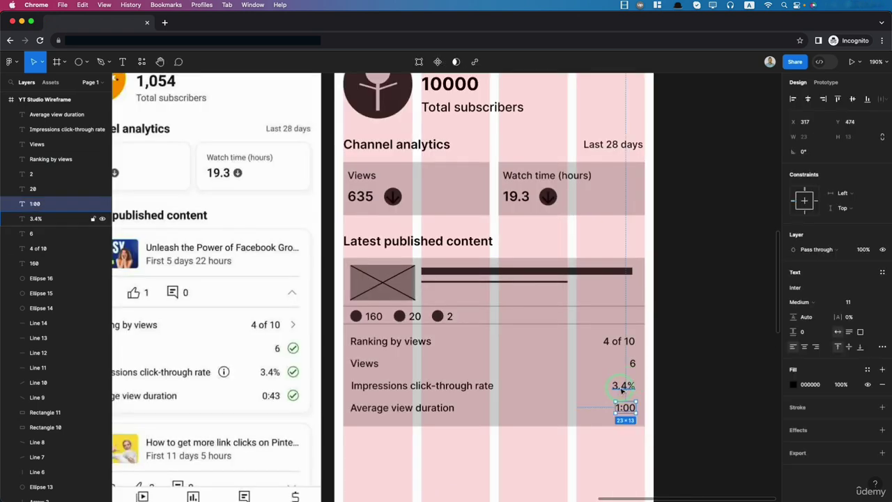
pyautogui.keyDown('shift'); pyautogui.click(623, 387); pyautogui.keyUp('shift')
pyautogui.keyDown('shift'); pyautogui.click(632, 364); pyautogui.keyUp('shift')
pyautogui.keyDown('shift'); pyautogui.click(621, 342); pyautogui.keyUp('shift')
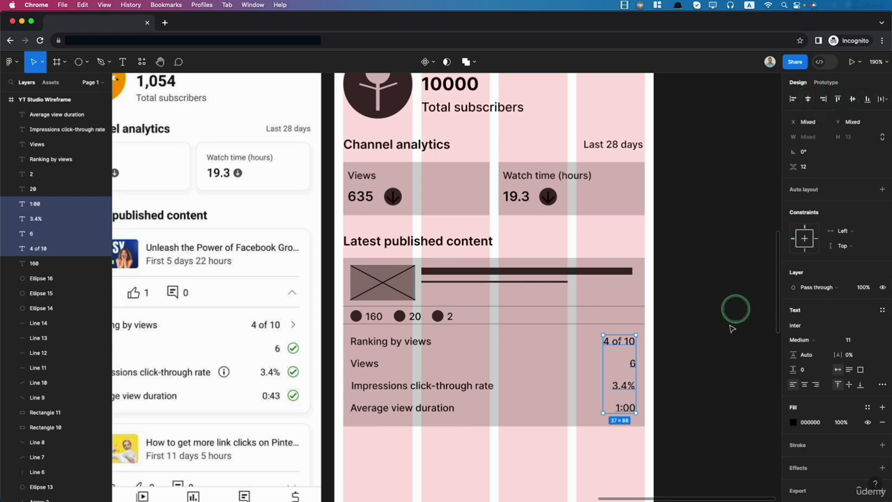
pyautogui.click(695, 394)
pyautogui.scroll(-5, 620, 481)
pyautogui.scroll(-3, 620, 481)
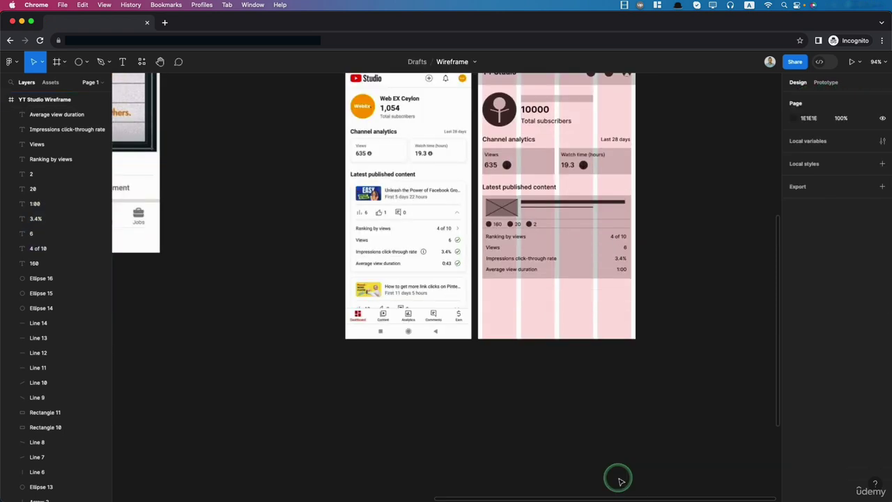
pyautogui.scroll(2, 620, 481)
pyautogui.scroll(1, 619, 481)
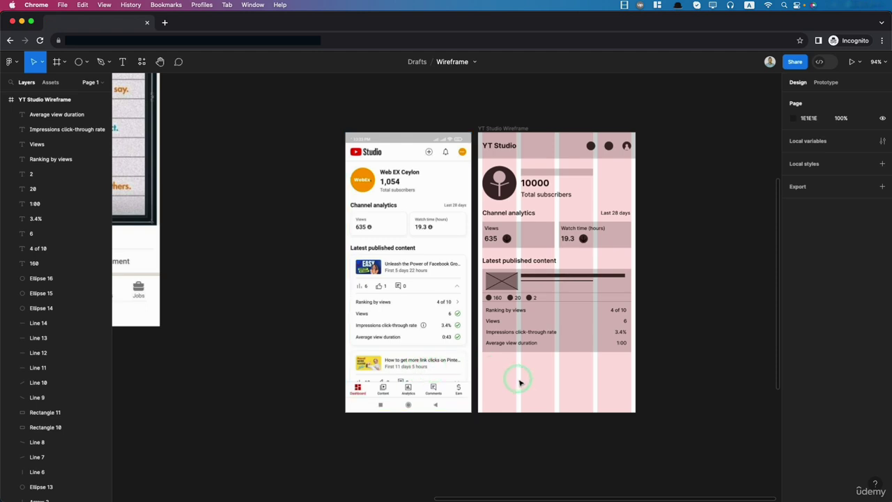
# - Draw a 340×71 grey rectangle below the first content card
pyautogui.click(85, 62)
pyautogui.click(87, 84)
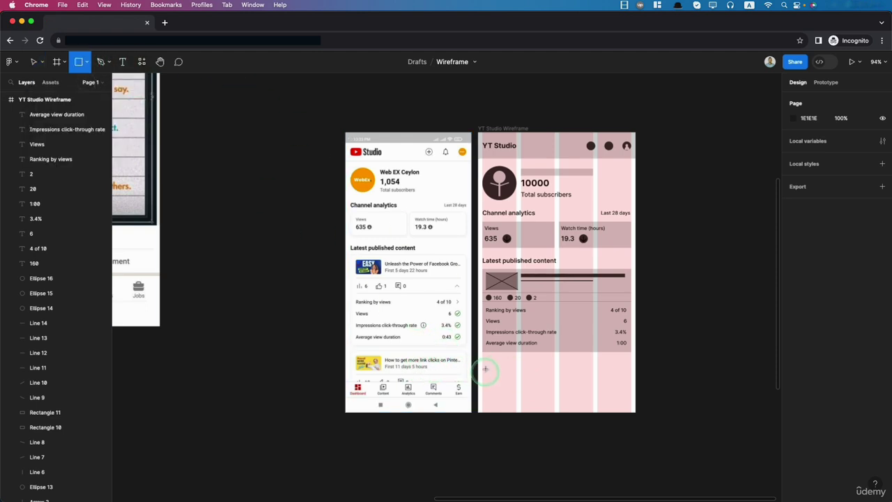
pyautogui.moveTo(483, 359); pyautogui.dragTo(632, 389)
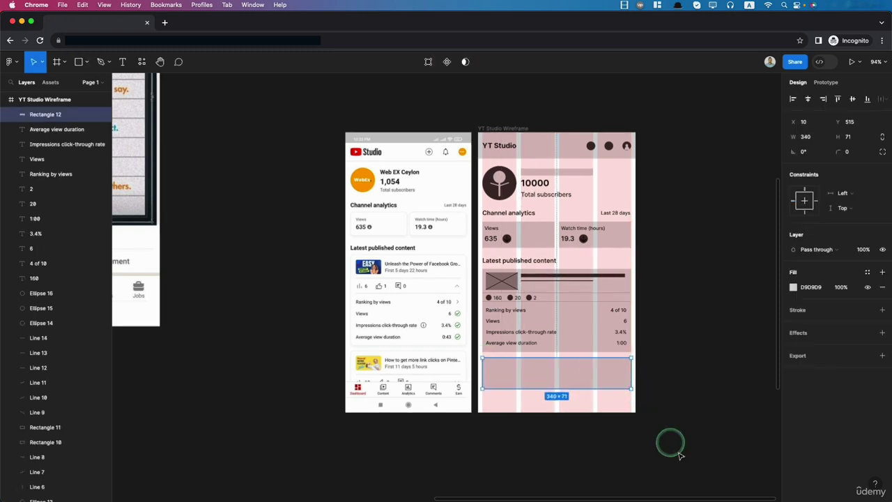
# - Select the first card's crossed image placeholder and its two title lines
pyautogui.click(497, 279)
pyautogui.keyDown('shift'); pyautogui.click(509, 272); pyautogui.keyUp('shift')
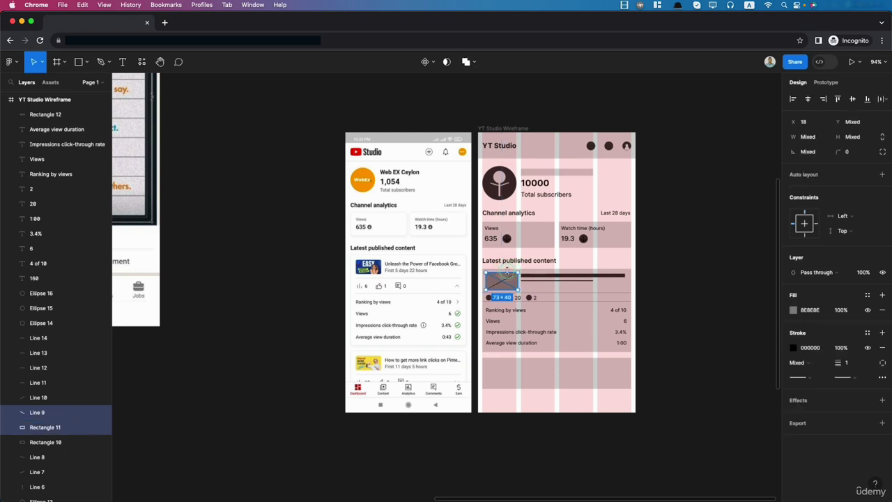
pyautogui.keyDown('shift'); pyautogui.click(509, 280); pyautogui.keyUp('shift')
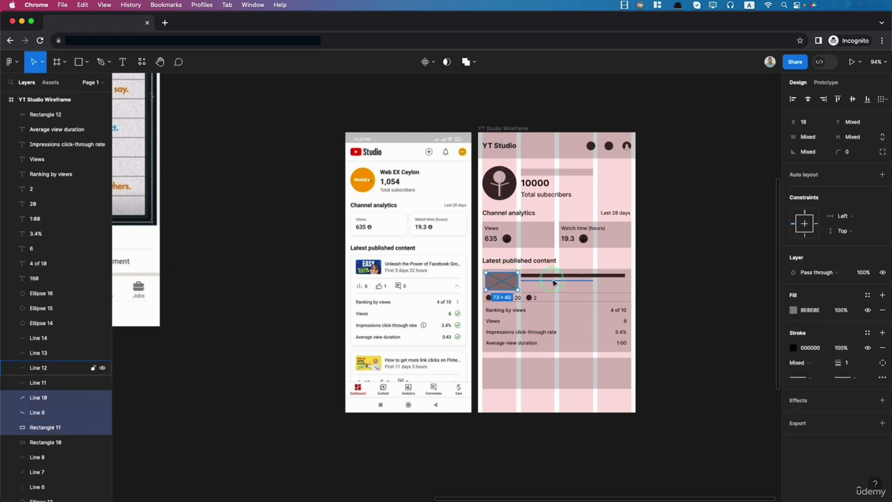
pyautogui.keyDown('shift'); pyautogui.click(555, 281); pyautogui.keyUp('shift')
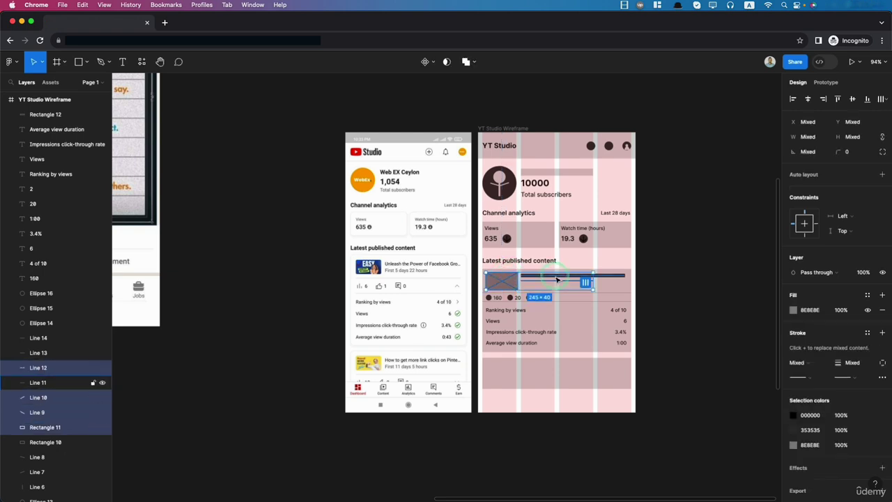
pyautogui.keyDown('shift'); pyautogui.click(557, 279); pyautogui.keyUp('shift')
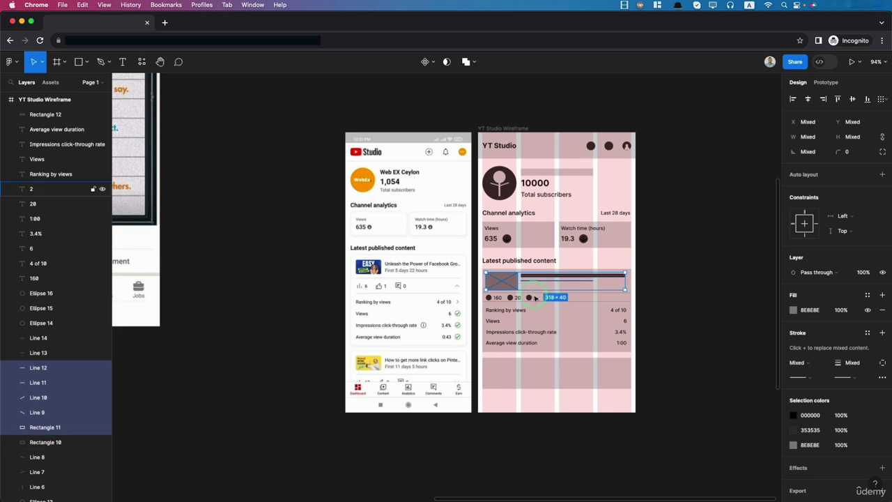
# - Add the card's 160, 20, 2 stats circles and labels plus both divider lines to the selection
pyautogui.keyDown('shift'); pyautogui.click(489, 298); pyautogui.keyUp('shift')
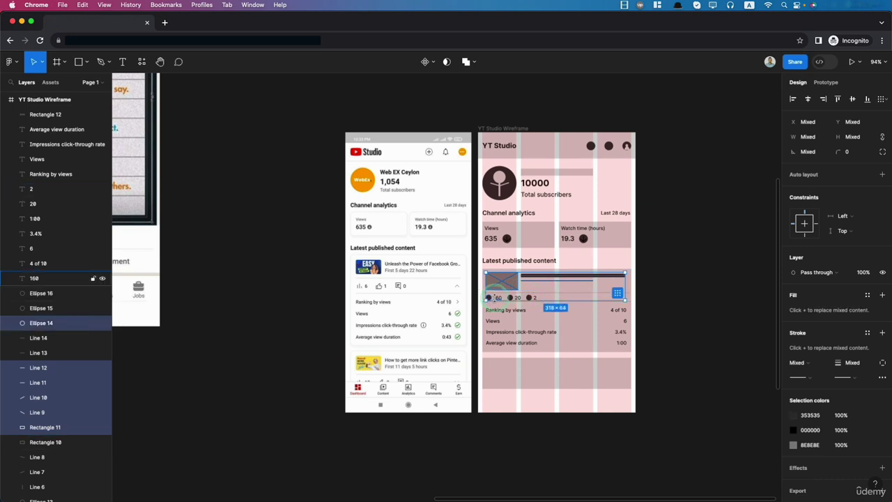
pyautogui.keyDown('shift'); pyautogui.click(497, 298); pyautogui.keyUp('shift')
pyautogui.keyDown('shift'); pyautogui.click(510, 297); pyautogui.keyUp('shift')
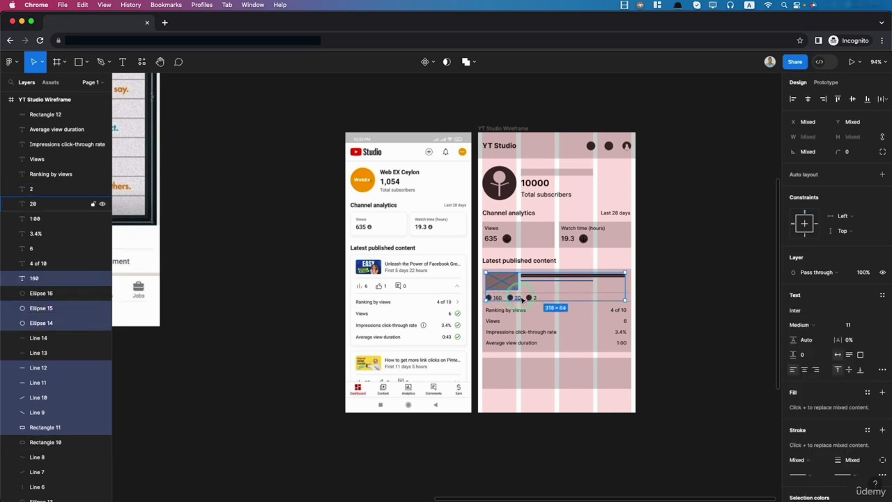
pyautogui.keyDown('shift'); pyautogui.click(522, 298); pyautogui.keyUp('shift')
pyautogui.keyDown('shift'); pyautogui.click(529, 298); pyautogui.keyUp('shift')
pyautogui.keyDown('shift'); pyautogui.click(534, 298); pyautogui.keyUp('shift')
pyautogui.keyDown('shift'); pyautogui.click(603, 300); pyautogui.keyUp('shift')
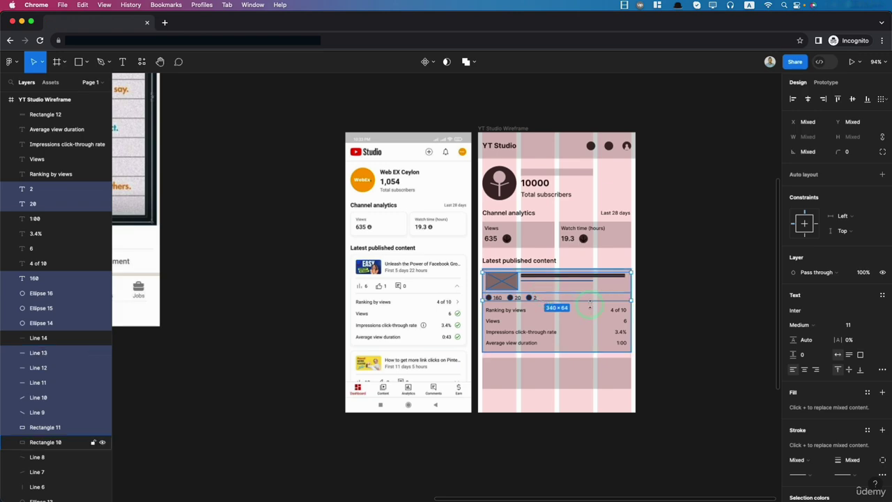
pyautogui.scroll(10, 496, 304)
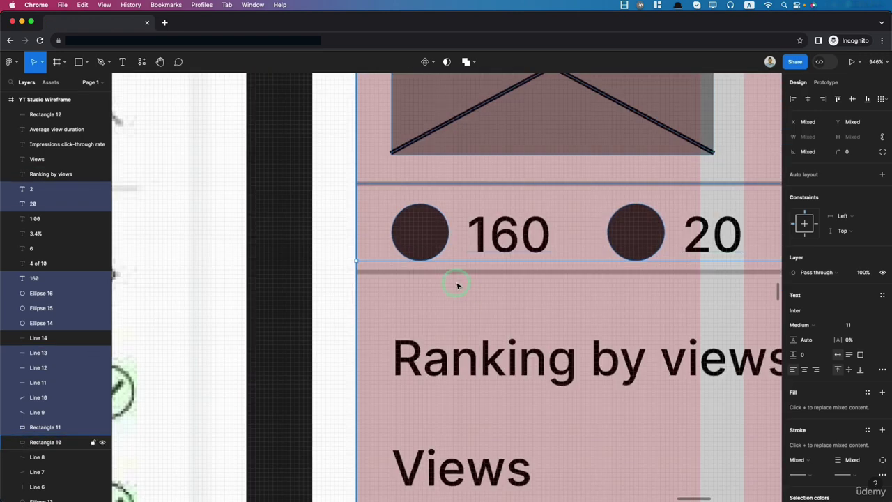
pyautogui.keyDown('shift'); pyautogui.click(462, 272); pyautogui.keyUp('shift')
pyautogui.scroll(-10, 495, 359)
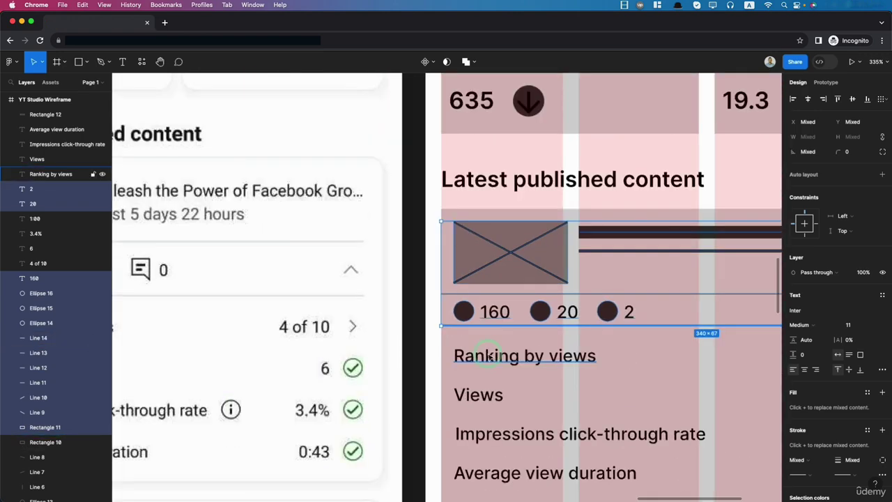
pyautogui.scroll(-2, 495, 359)
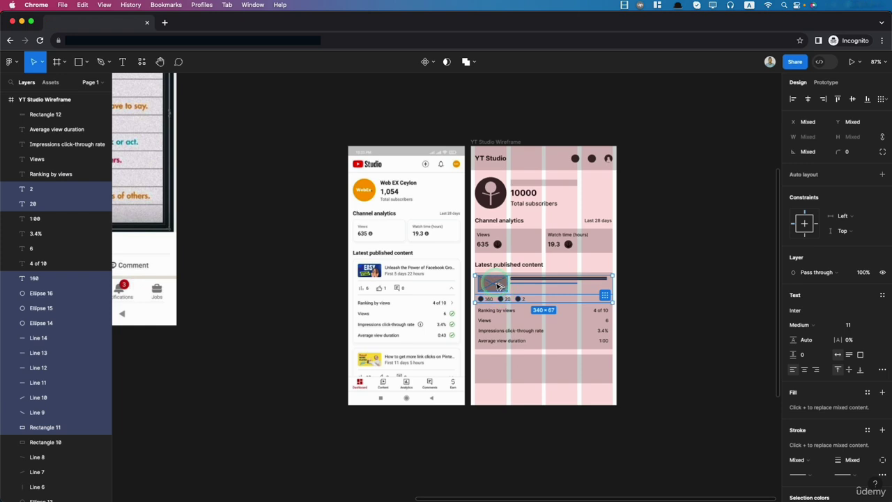
# - Duplicate the card elements onto the new block and stack their layers above Rectangle 12
pyautogui.moveTo(498, 285); pyautogui.dragTo(501, 367)
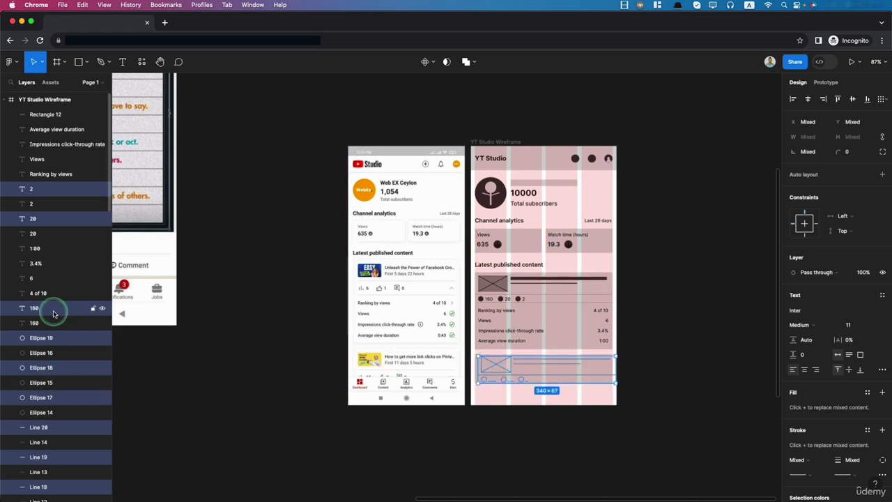
pyautogui.moveTo(55, 309); pyautogui.dragTo(41, 112)
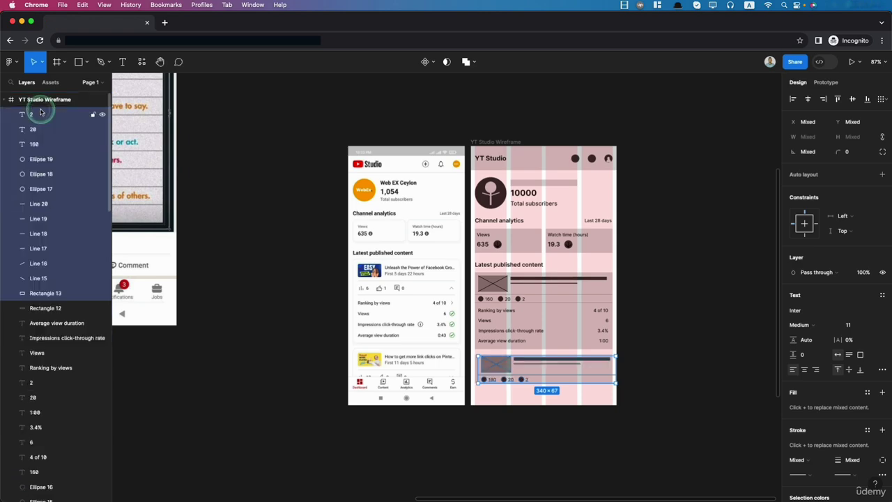
pyautogui.scroll(5, 617, 390)
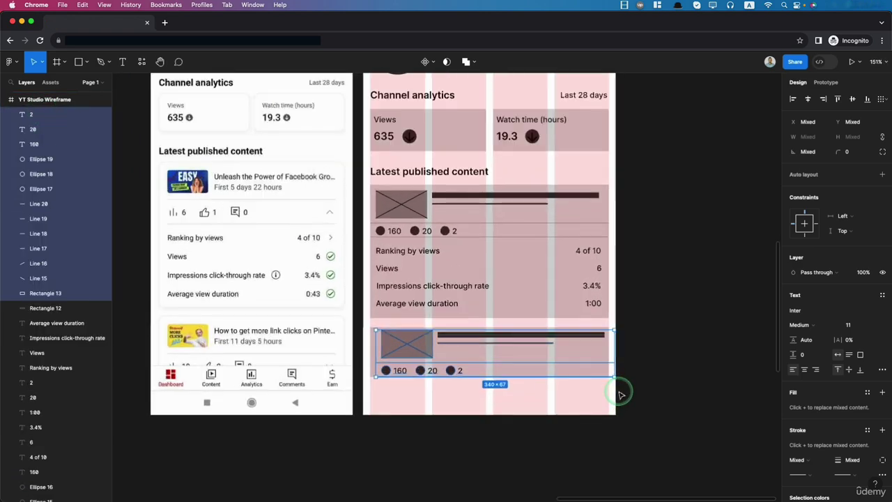
pyautogui.click(654, 390)
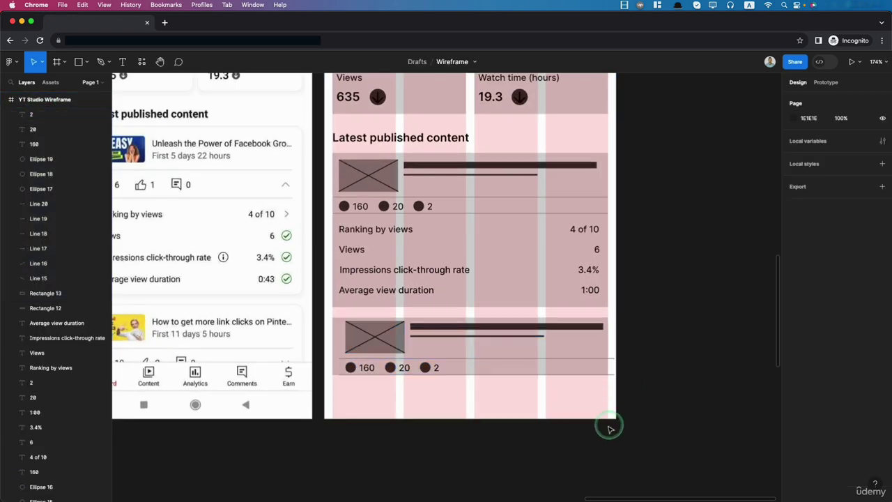
pyautogui.scroll(-1, 600, 427)
pyautogui.scroll(-3, 594, 426)
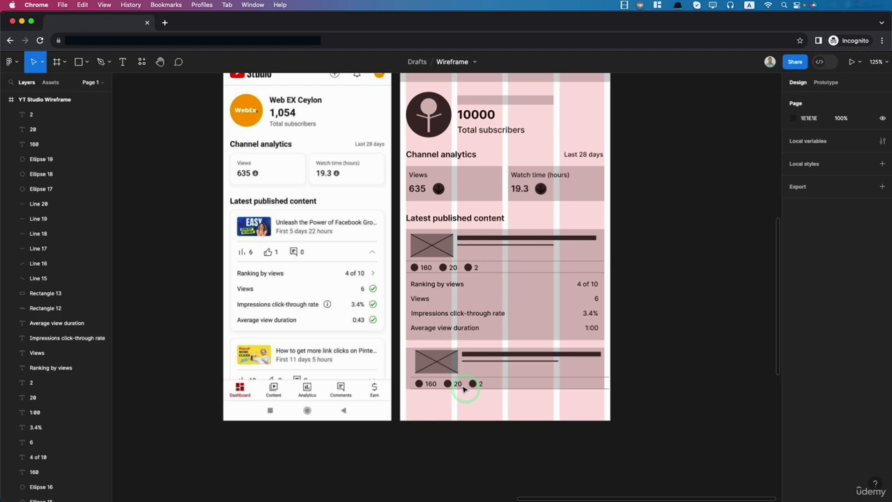
# - Resize the new card's background block to 340×77
pyautogui.click(409, 363)
pyautogui.moveTo(482, 390); pyautogui.dragTo(482, 393)
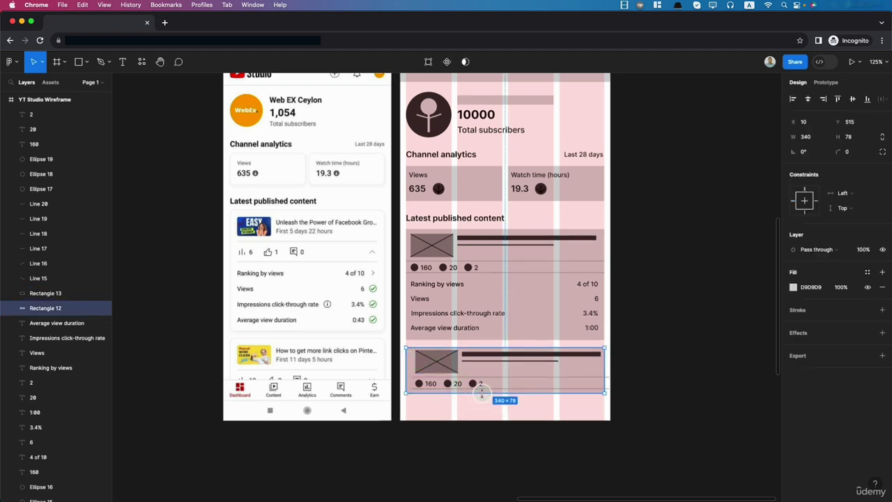
pyautogui.scroll(5, 483, 393)
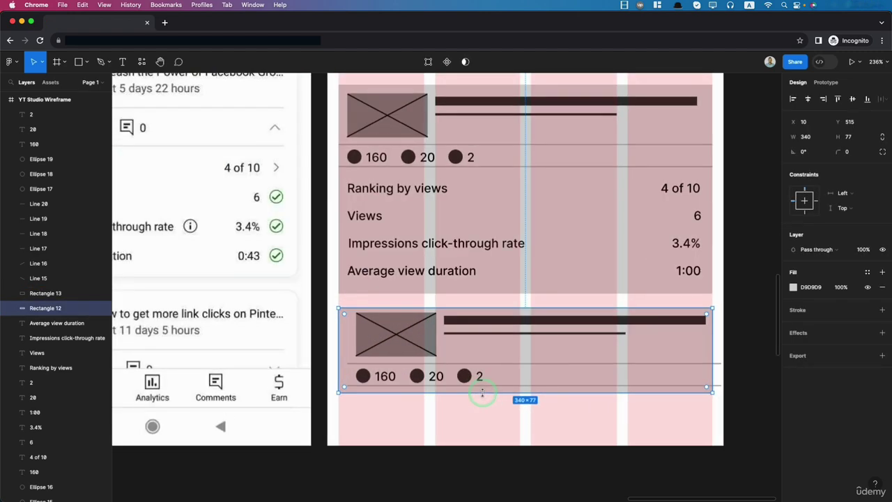
pyautogui.scroll(-1, 483, 393)
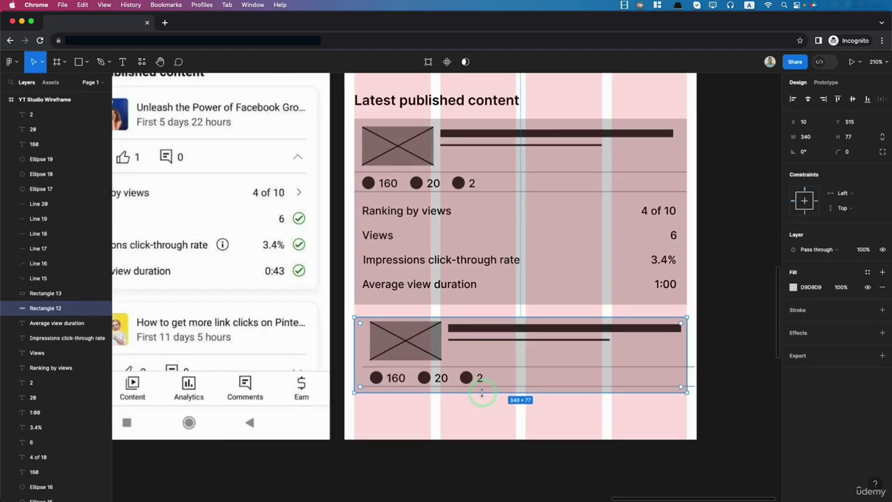
# - Shift the copied card's two divider lines left into alignment
pyautogui.click(554, 387)
pyautogui.keyDown('shift'); pyautogui.click(551, 366); pyautogui.keyUp('shift')
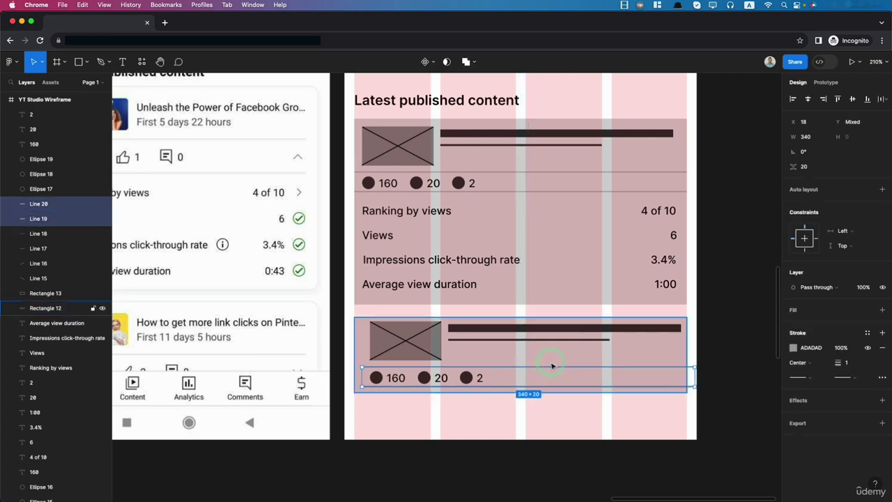
pyautogui.moveTo(557, 380)
pyautogui.mouseDown()
pyautogui.moveTo(540, 374)
pyautogui.moveTo(549, 380)
pyautogui.mouseUp()
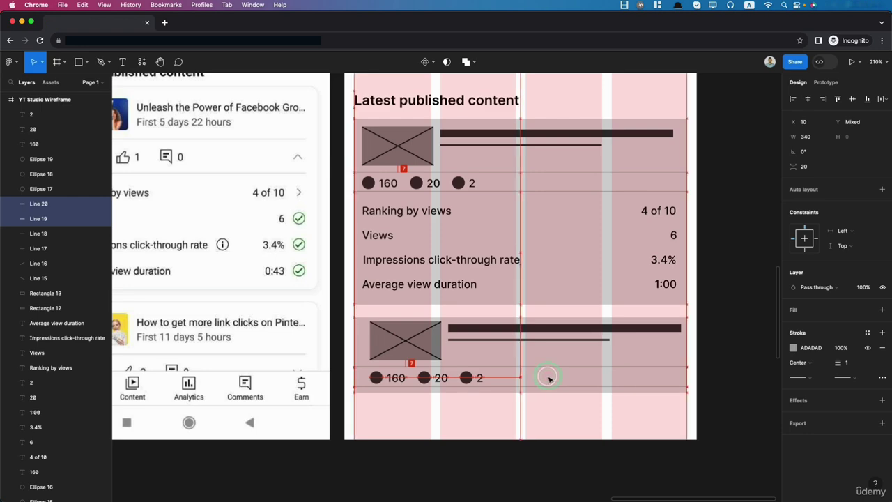
pyautogui.click(541, 429)
pyautogui.scroll(-5, 541, 428)
pyautogui.scroll(-2, 542, 432)
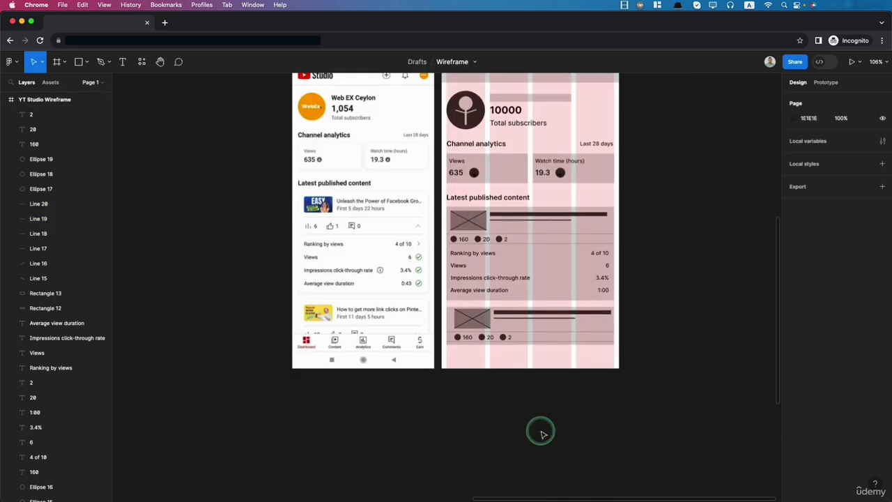
pyautogui.moveTo(614, 360); pyautogui.dragTo(435, 310)
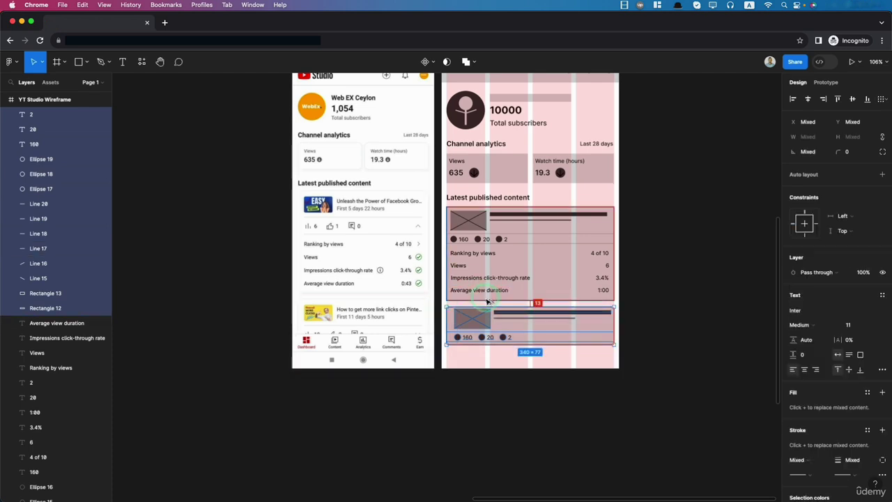
pyautogui.press('Up')
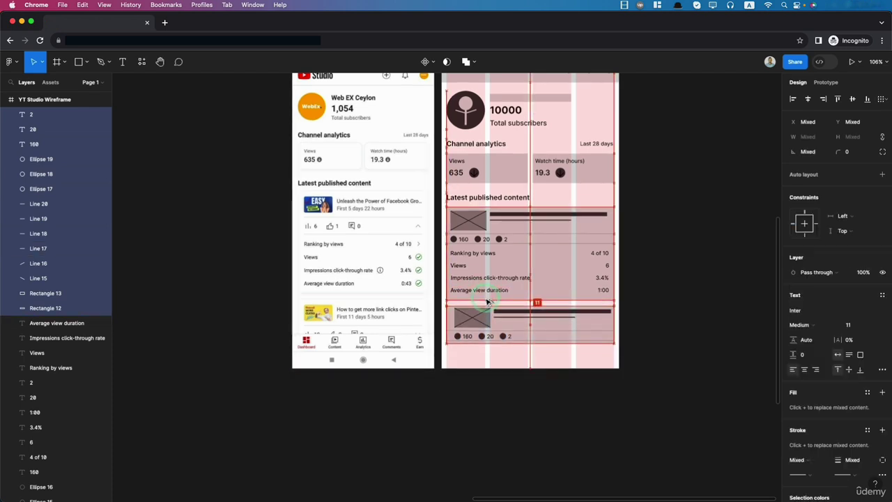
pyautogui.click(487, 211)
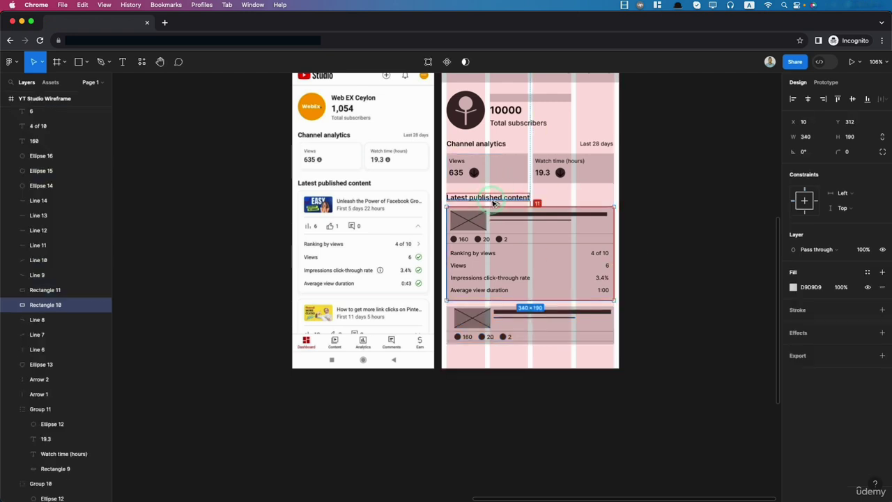
pyautogui.moveTo(635, 360); pyautogui.dragTo(438, 217)
pyautogui.press('Down')
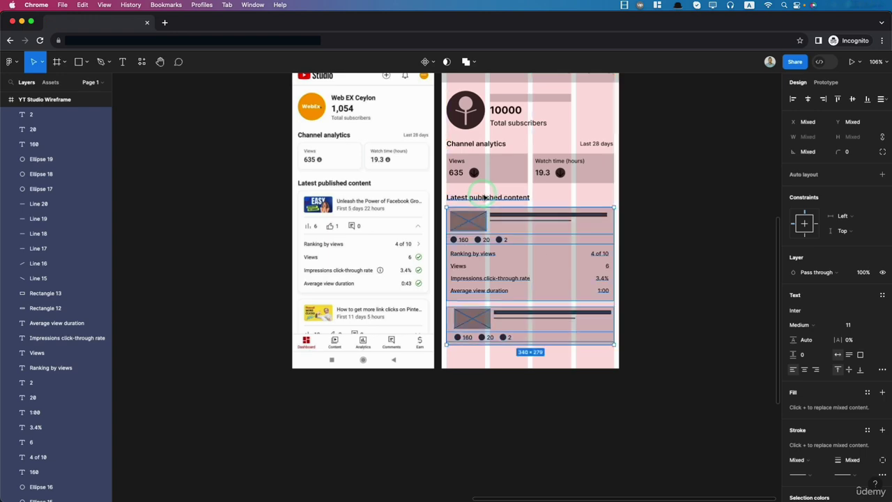
pyautogui.click(633, 411)
pyautogui.scroll(-5, 633, 410)
pyautogui.scroll(3, 633, 411)
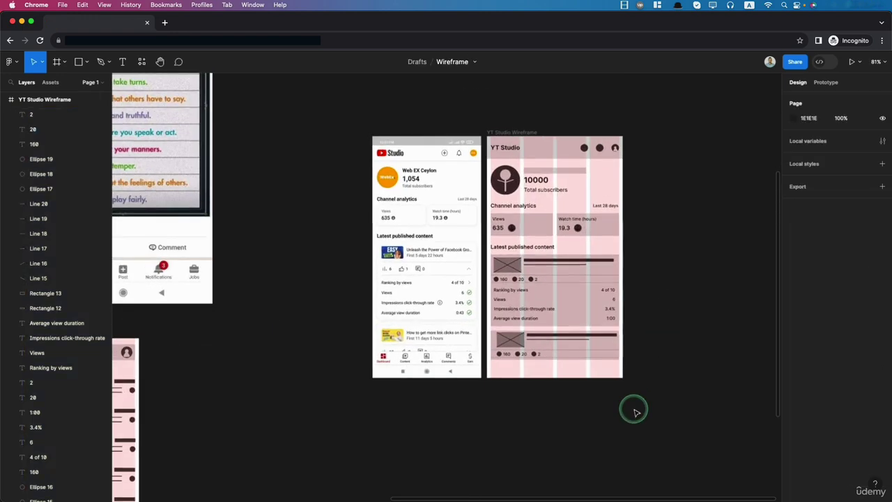
pyautogui.scroll(-1, 636, 413)
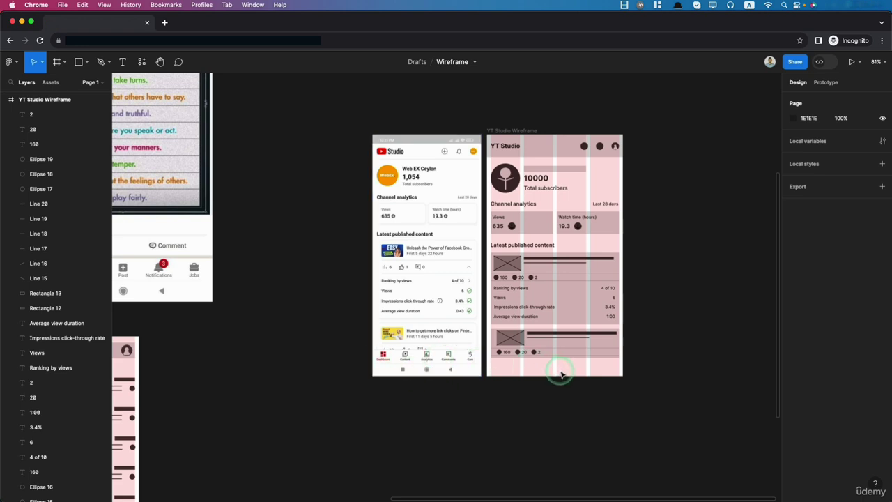
# - Drag the YT Studio Wireframe frame's bottom edge down to resize it to 360×660
pyautogui.click(514, 130)
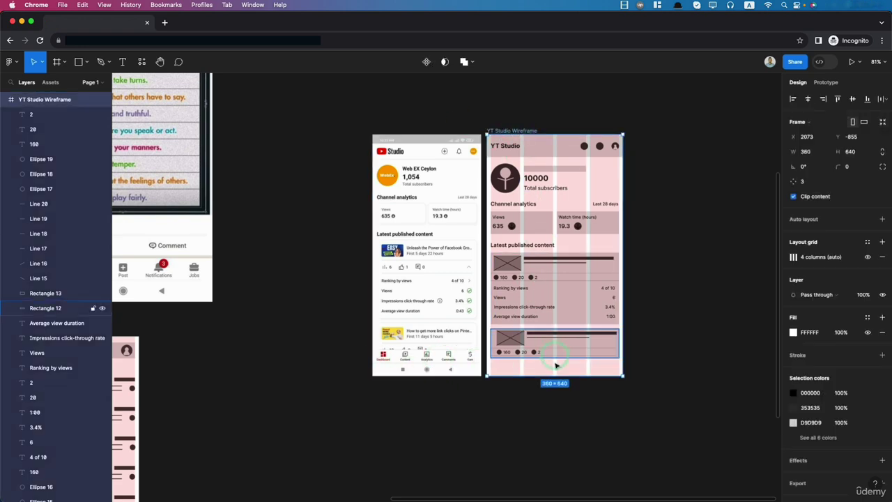
pyautogui.click(550, 378)
pyautogui.moveTo(550, 377)
pyautogui.mouseDown()
pyautogui.moveTo(552, 389)
pyautogui.moveTo(555, 376)
pyautogui.mouseUp()
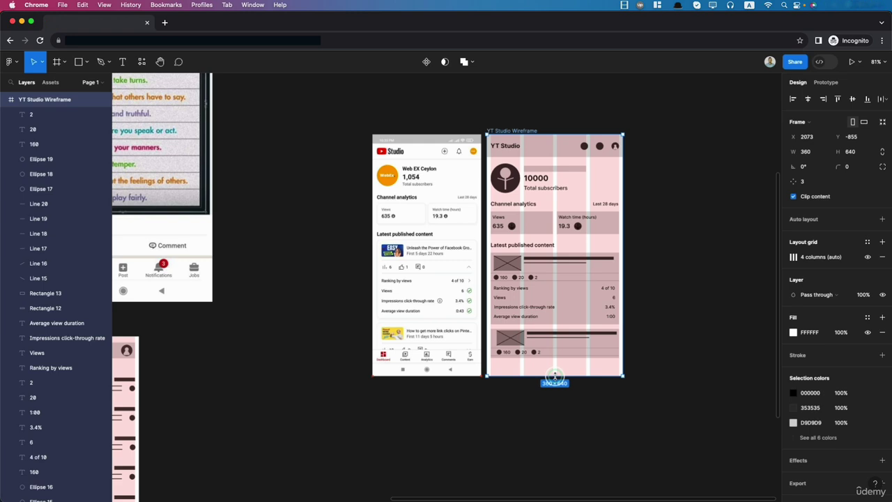
pyautogui.click(555, 375)
pyautogui.moveTo(555, 375); pyautogui.dragTo(552, 382)
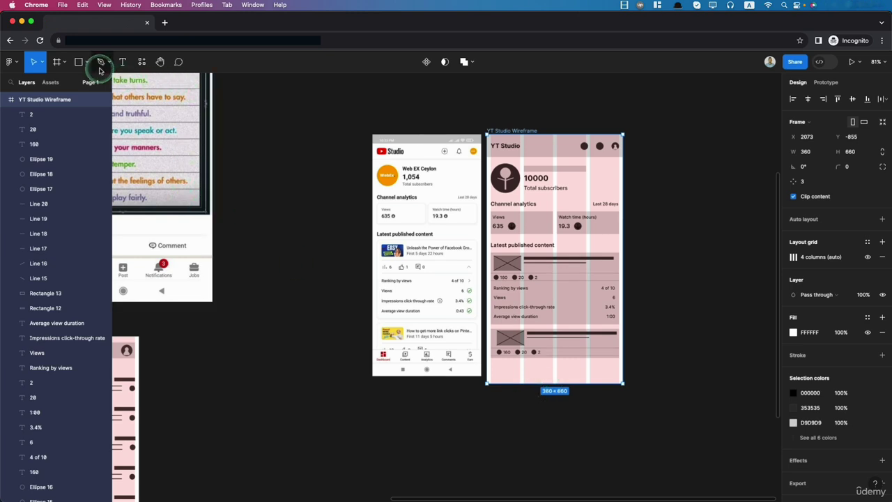
# - Draw a rectangle across the frame's bottom and trim it to a 360×52 bar
pyautogui.click(78, 63)
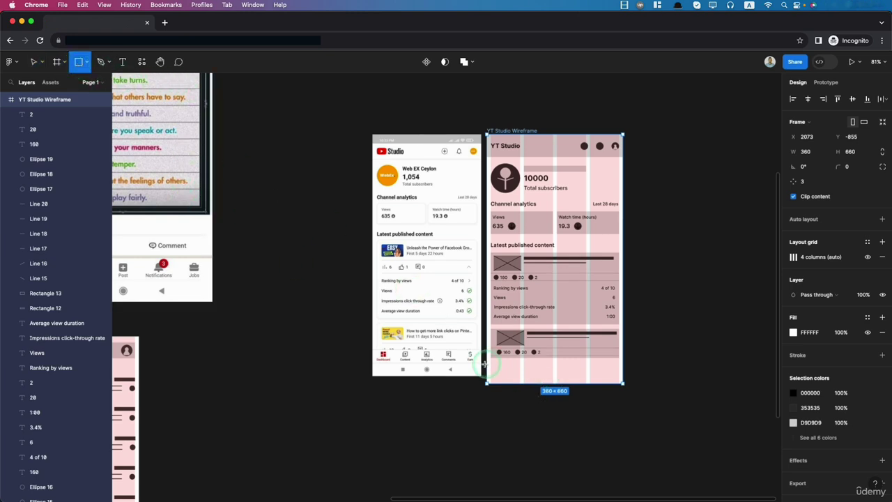
pyautogui.moveTo(486, 363); pyautogui.dragTo(622, 391)
pyautogui.scroll(5, 623, 390)
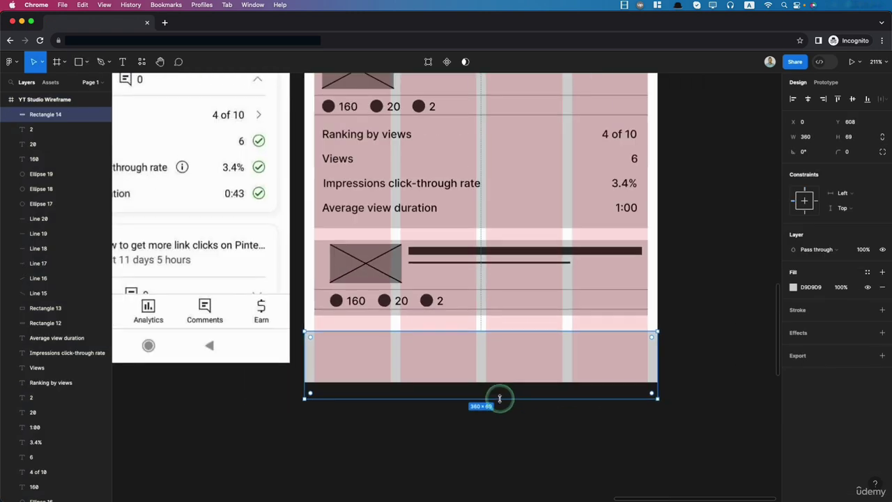
pyautogui.moveTo(499, 398); pyautogui.dragTo(500, 382)
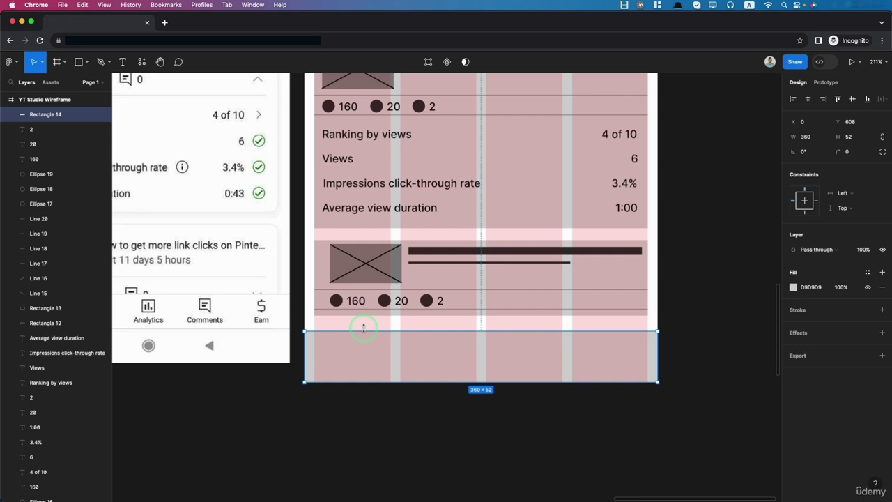
pyautogui.hscroll(-5, 366, 333)
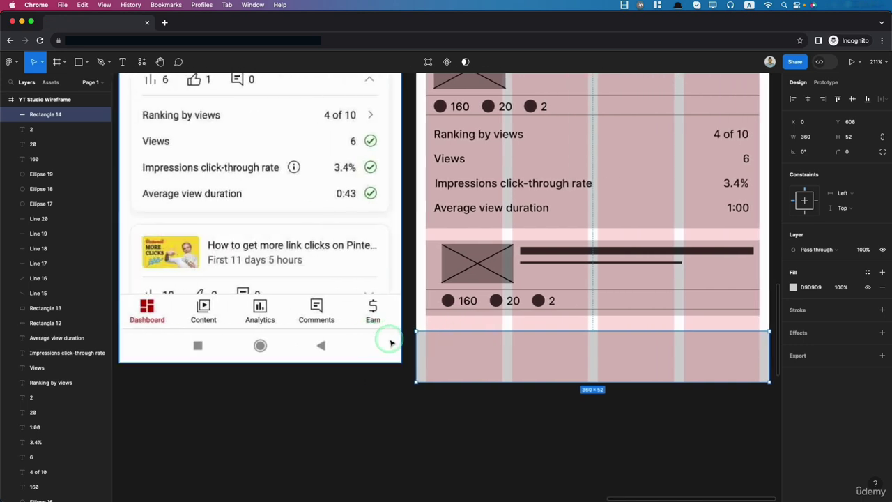
pyautogui.scroll(-3, 390, 341)
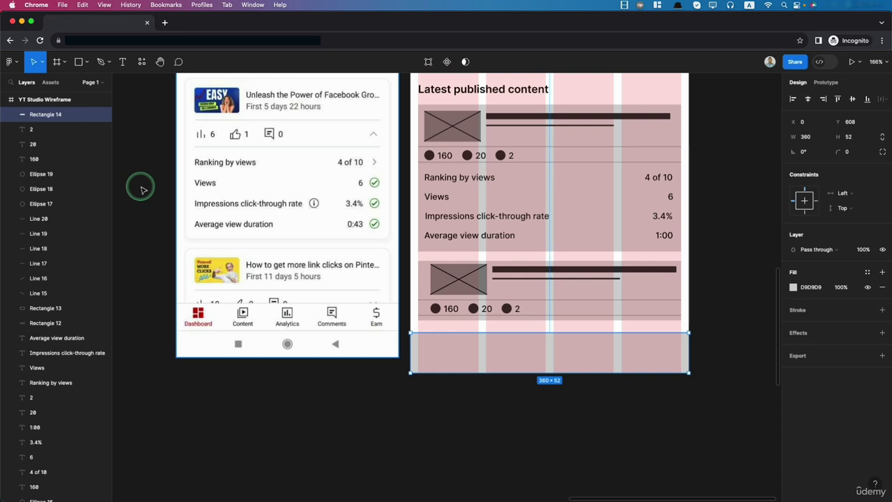
# - Draw a 28×28 circle at the left end of the bottom bar
pyautogui.click(101, 61)
pyautogui.click(87, 63)
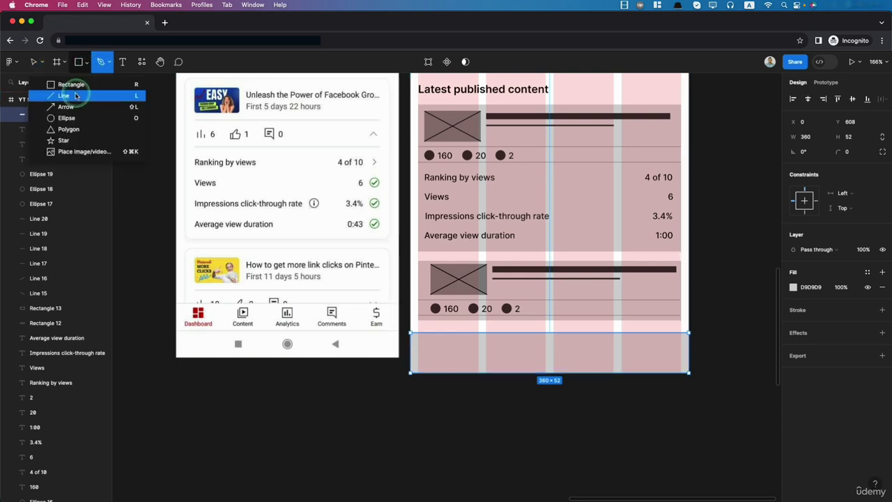
pyautogui.click(66, 118)
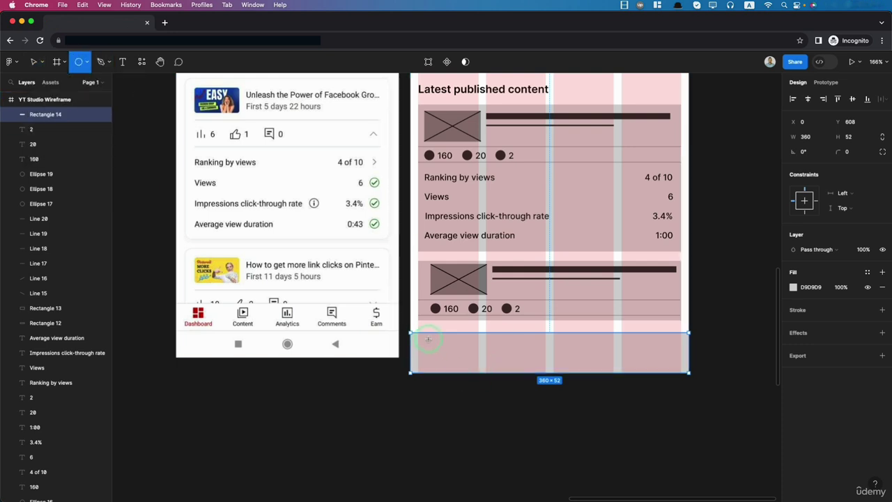
pyautogui.moveTo(426, 339)
pyautogui.mouseDown()
pyautogui.moveTo(456, 372)
pyautogui.moveTo(438, 350)
pyautogui.mouseUp()
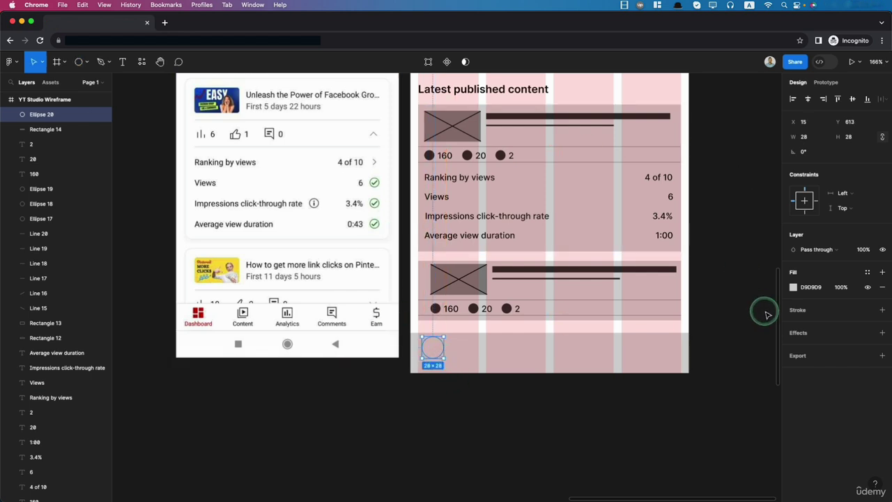
# - Fill the circle with the dark dot colour sampled by eyedropper
pyautogui.click(793, 290)
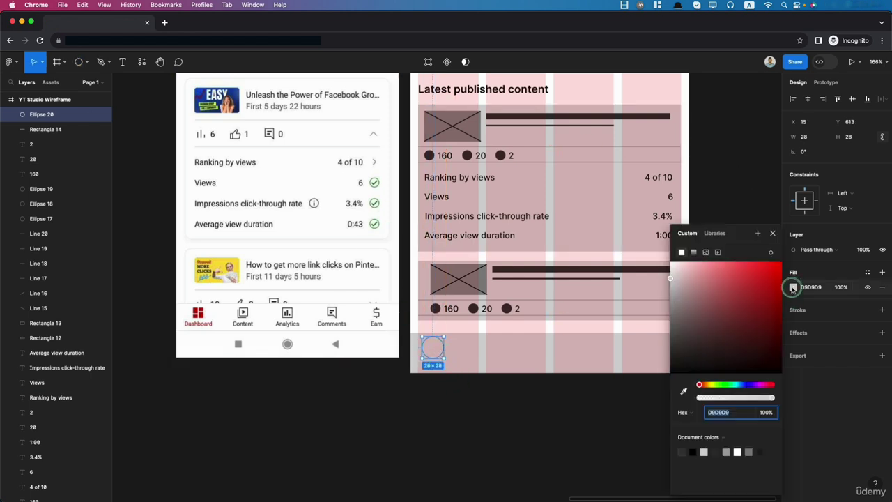
pyautogui.click(685, 392)
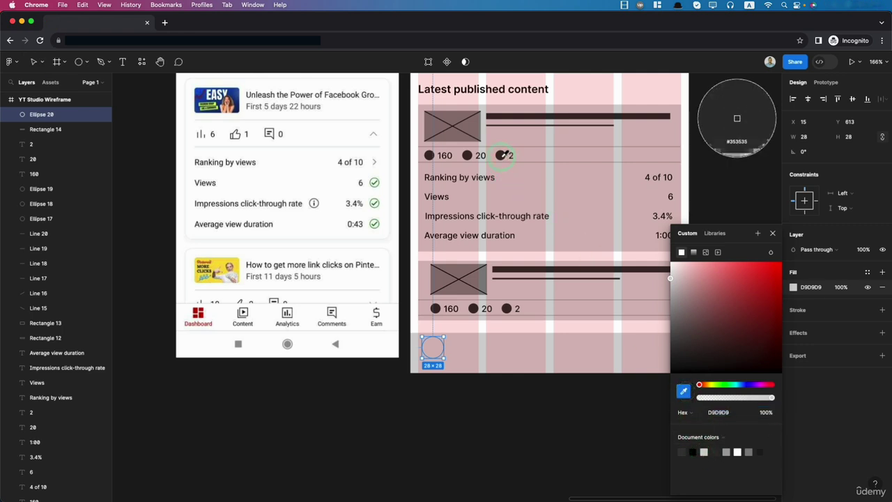
pyautogui.click(505, 162)
pyautogui.click(509, 384)
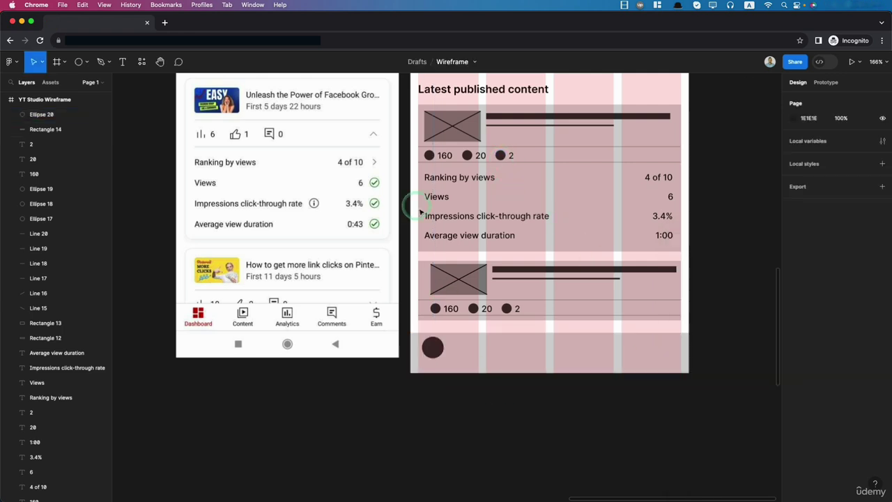
# - Copy the Ranking by views text below the circle and move its layer to the top
pyautogui.click(458, 178)
pyautogui.moveTo(458, 179); pyautogui.dragTo(466, 392)
pyautogui.moveTo(45, 403); pyautogui.dragTo(38, 115)
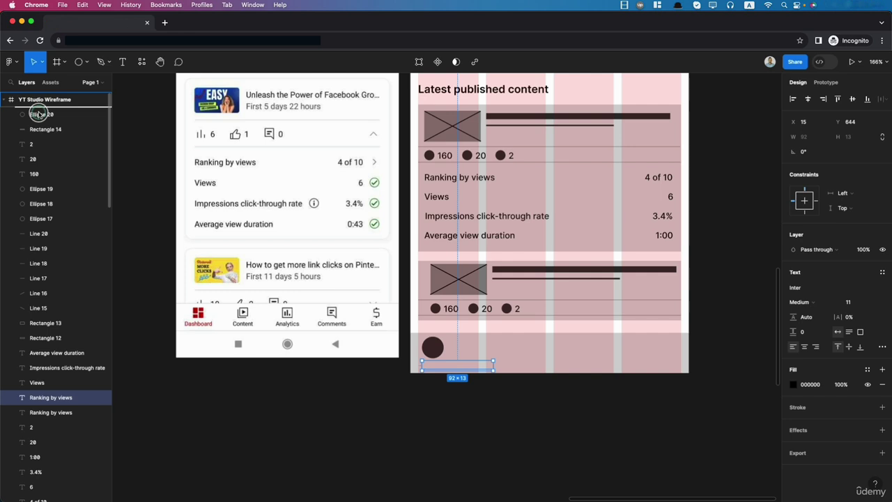
pyautogui.moveTo(38, 113); pyautogui.dragTo(38, 115)
# - Retype the copied label as 'Dashboard' with font size 9
pyautogui.doubleClick(454, 368)
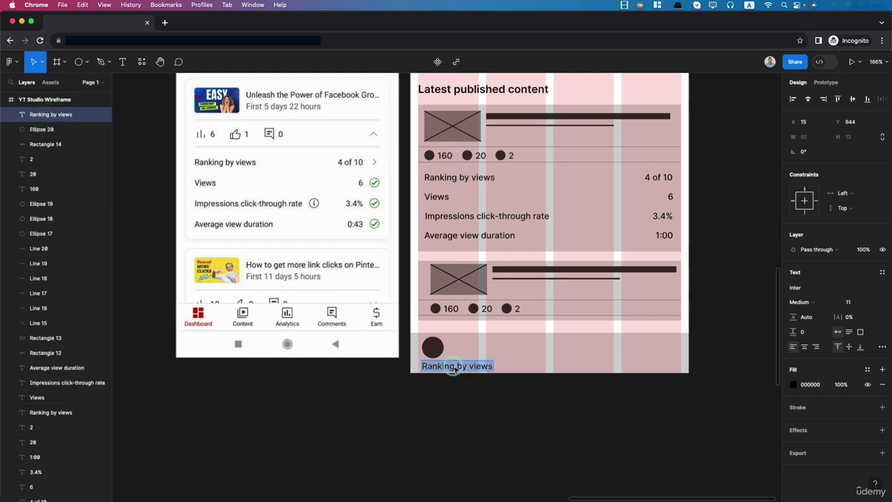
pyautogui.write('Dashboard')
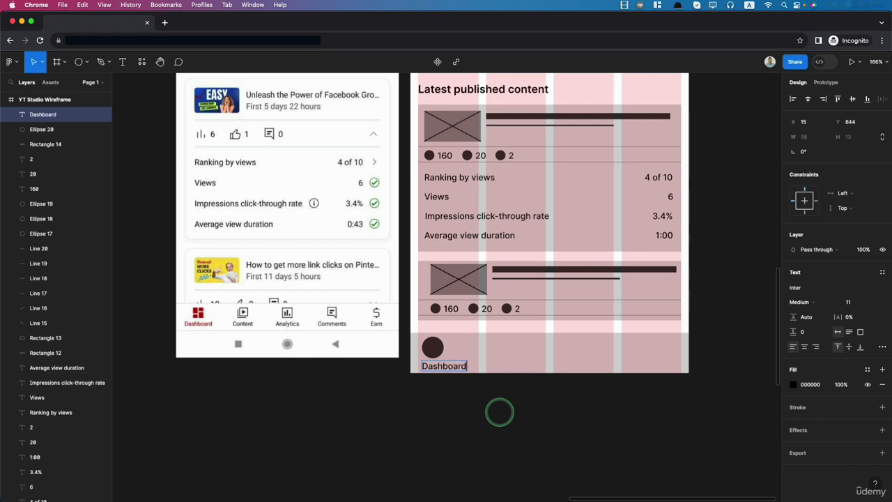
pyautogui.press('super+a')
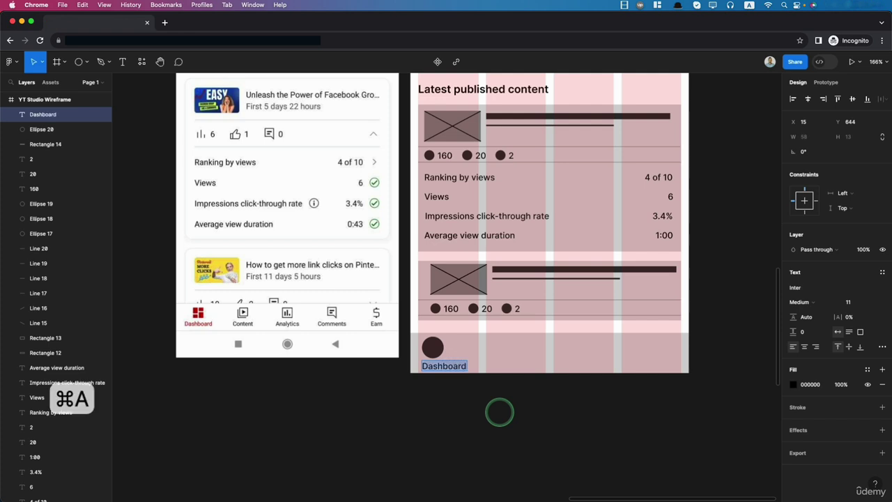
pyautogui.click(854, 302)
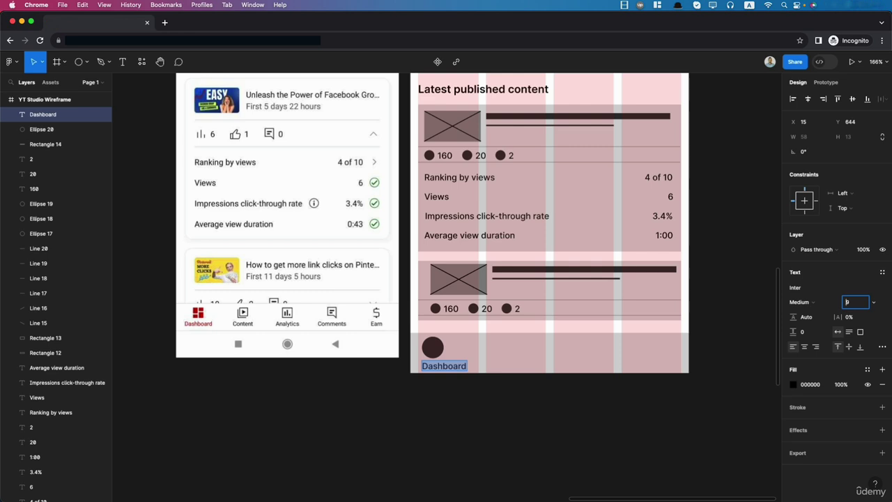
pyautogui.press('Return')
pyautogui.press('super+a')
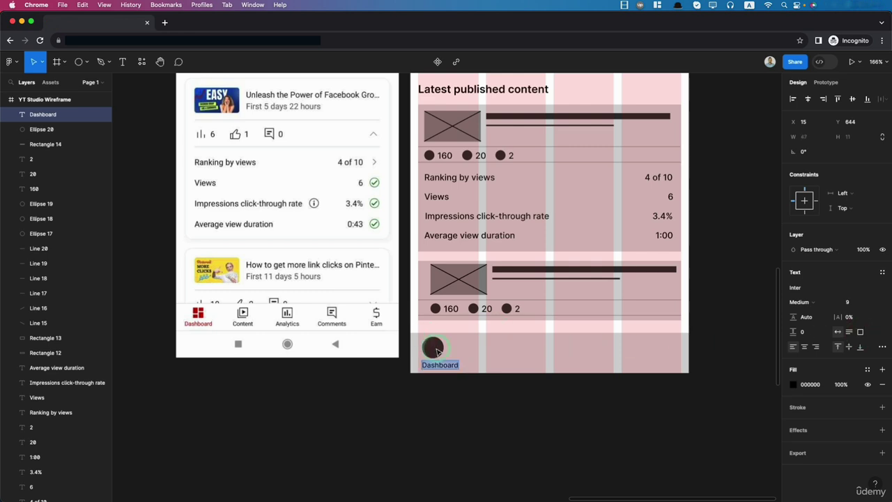
# - Centre the circle over its Dashboard label and copy the pair rightward into five items
pyautogui.keyDown('shift'); pyautogui.click(435, 349); pyautogui.keyUp('shift')
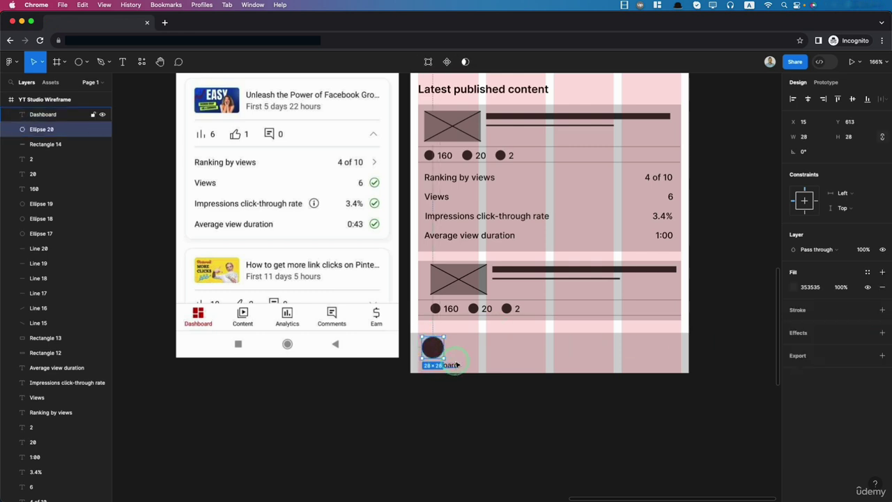
pyautogui.click(811, 101)
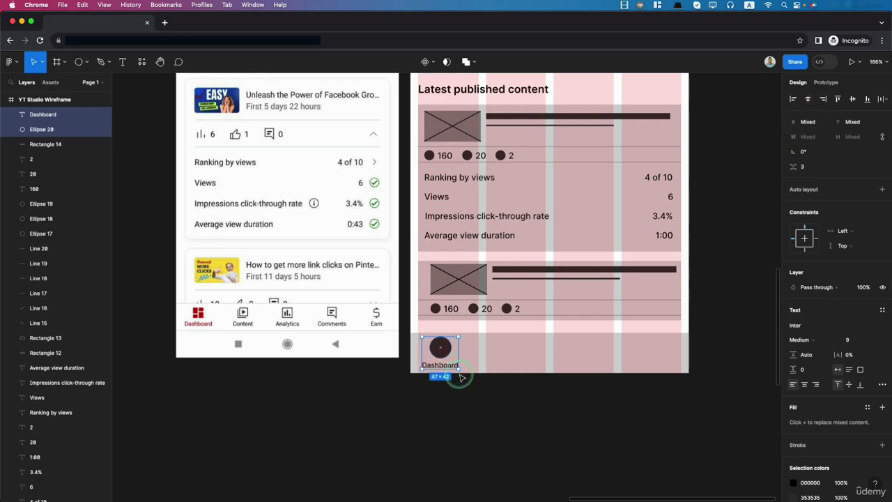
pyautogui.moveTo(442, 350); pyautogui.dragTo(497, 356)
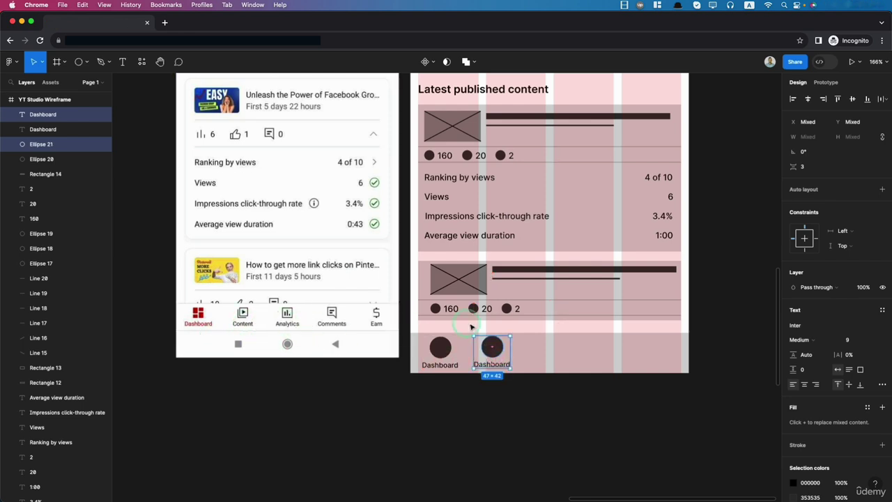
pyautogui.click(492, 346)
pyautogui.moveTo(492, 347); pyautogui.dragTo(668, 353)
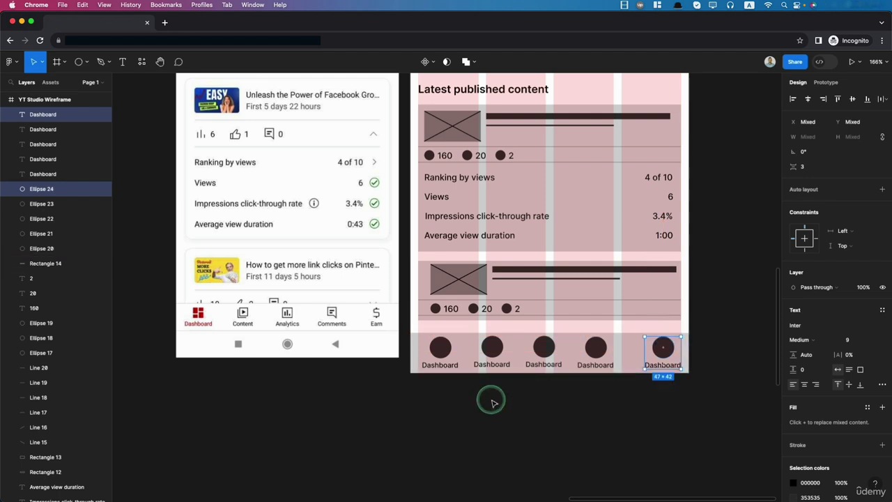
pyautogui.click(512, 420)
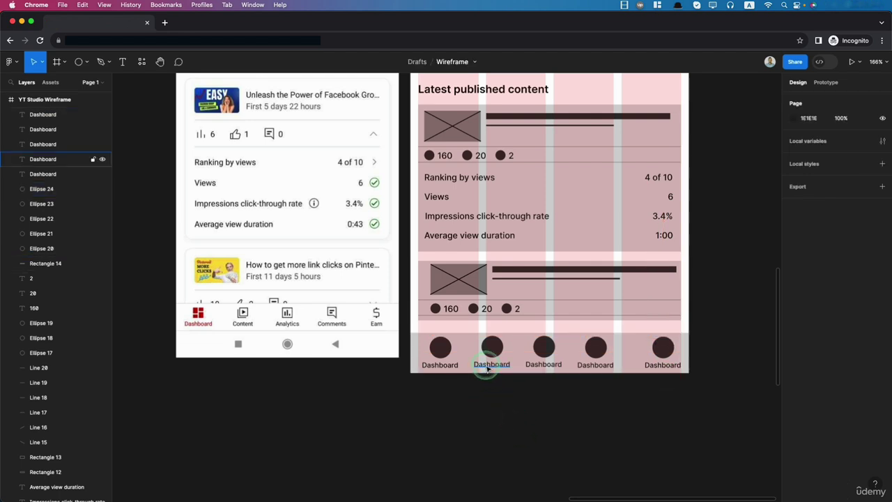
# - Rename the four copied labels to Content, Analytics, Comments and Earn
pyautogui.click(488, 367)
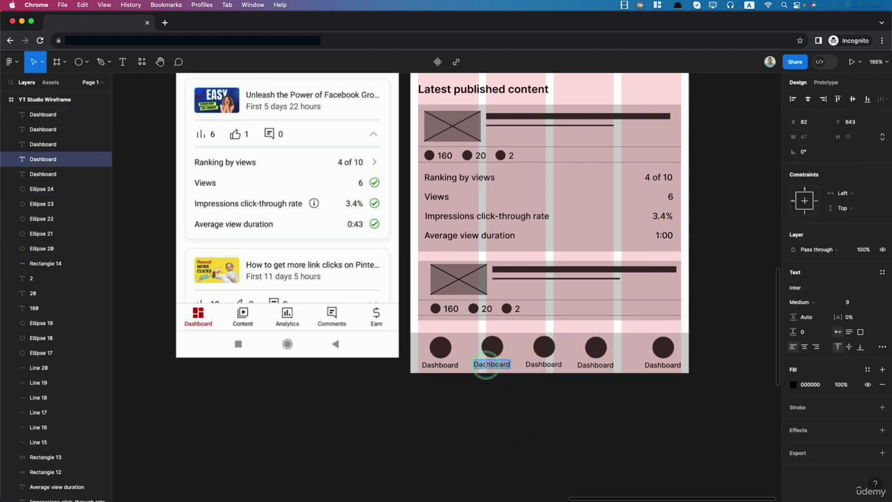
pyautogui.write('Content')
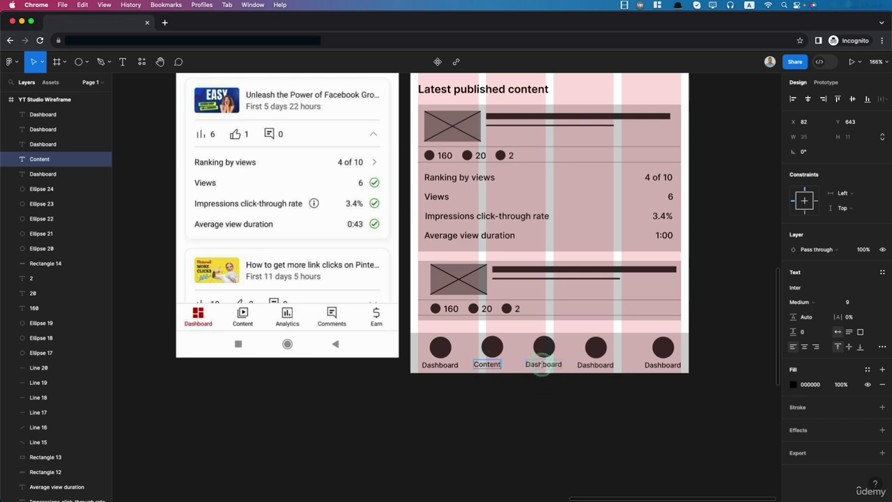
pyautogui.doubleClick(543, 364)
pyautogui.write('Analytics')
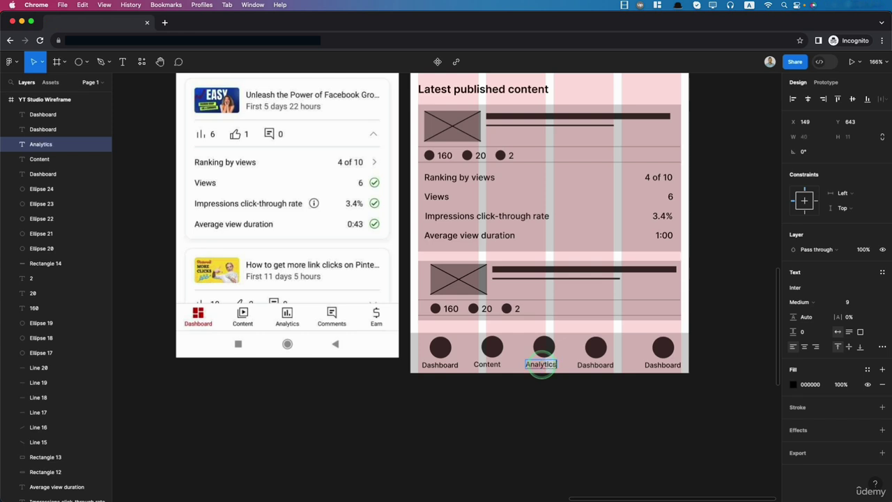
pyautogui.doubleClick(588, 363)
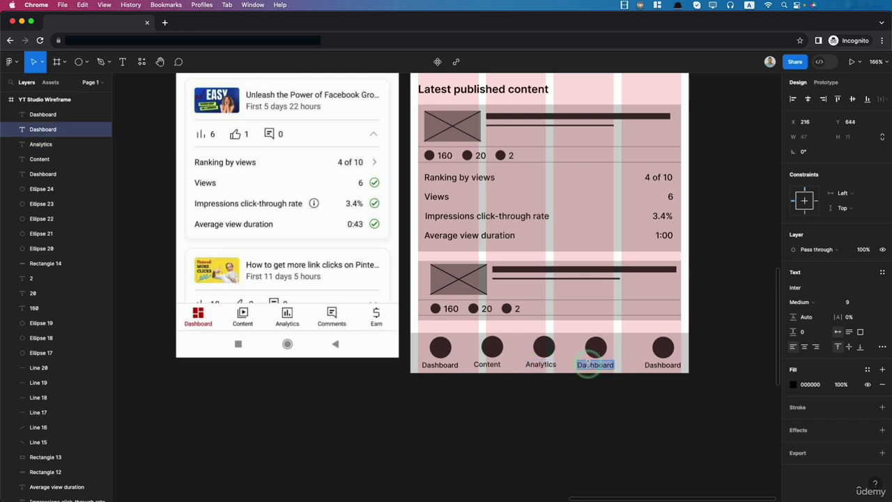
pyautogui.write('Comments')
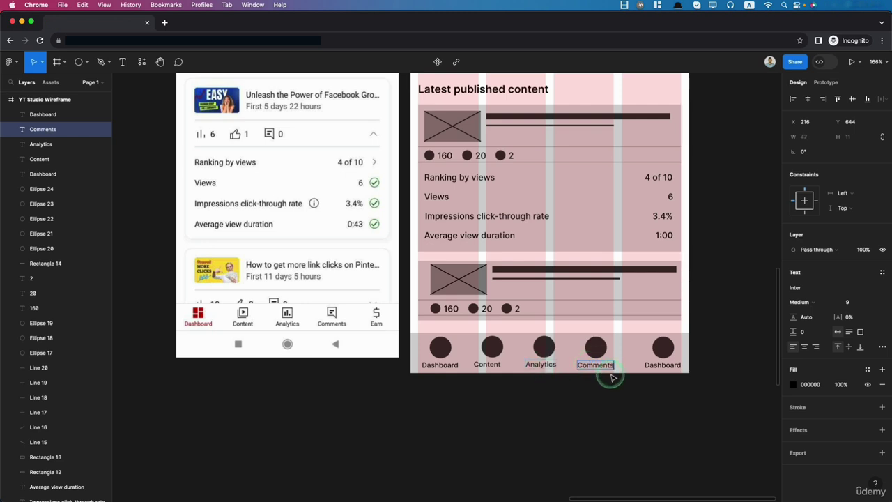
pyautogui.doubleClick(663, 365)
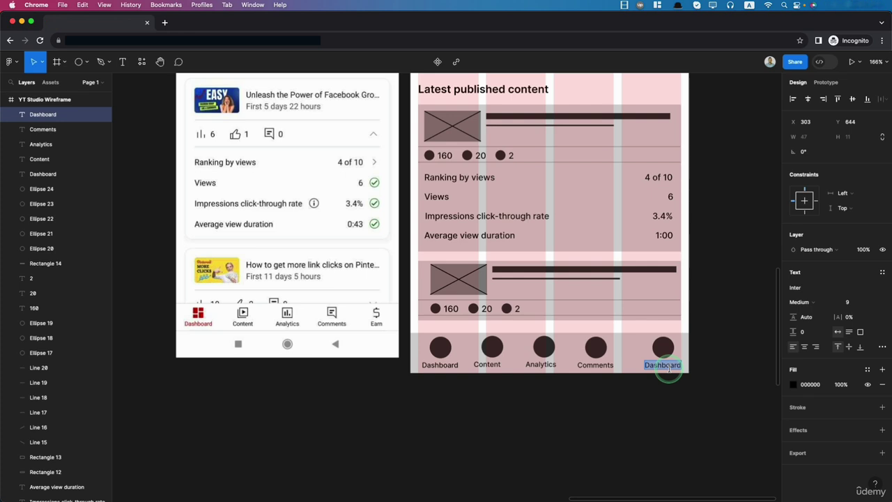
pyautogui.write('Earn')
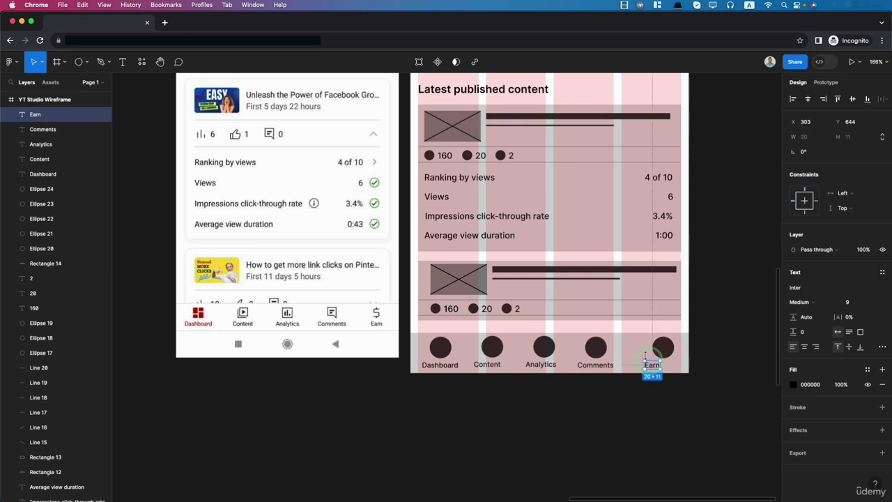
# - Centre the Earn circle over its label, then group the Comments and Earn pairs
pyautogui.keyDown('shift'); pyautogui.click(664, 347); pyautogui.keyUp('shift')
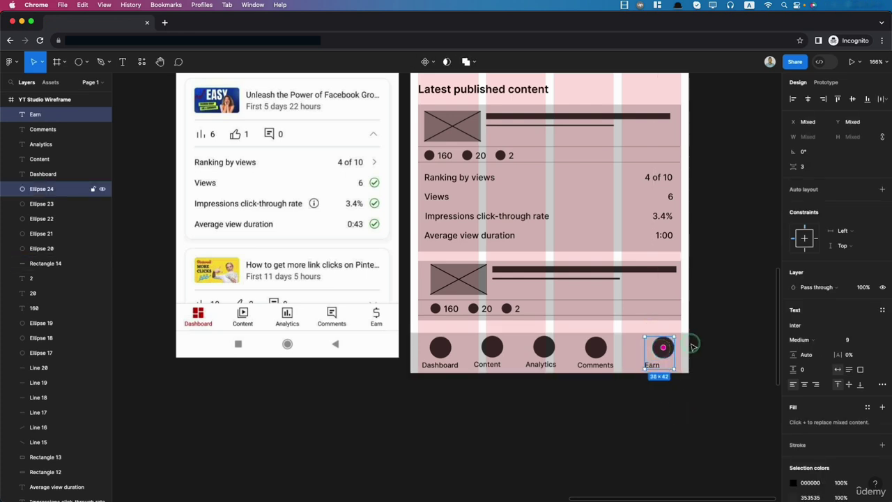
pyautogui.click(808, 99)
pyautogui.click(591, 348)
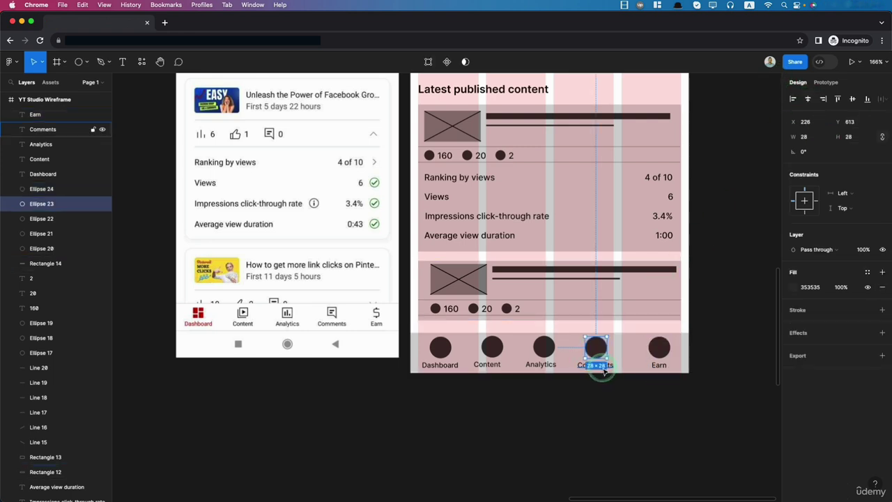
pyautogui.keyDown('shift'); pyautogui.click(603, 368); pyautogui.keyUp('shift')
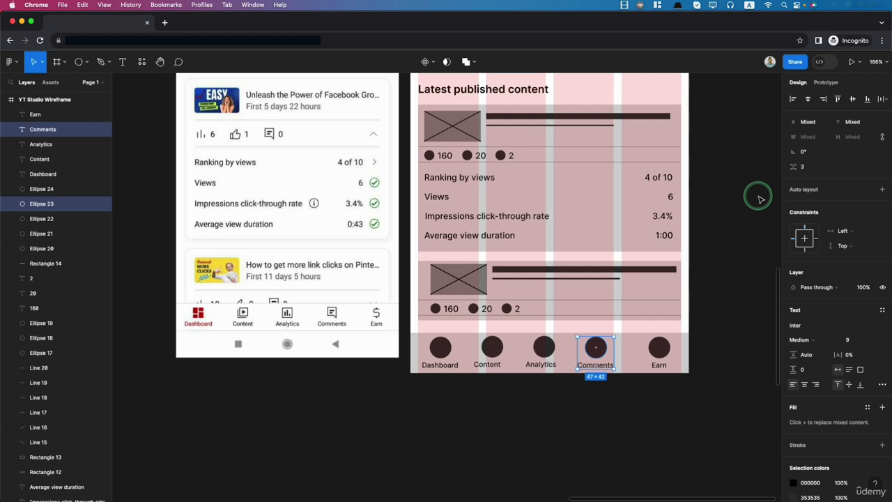
pyautogui.press('super+g')
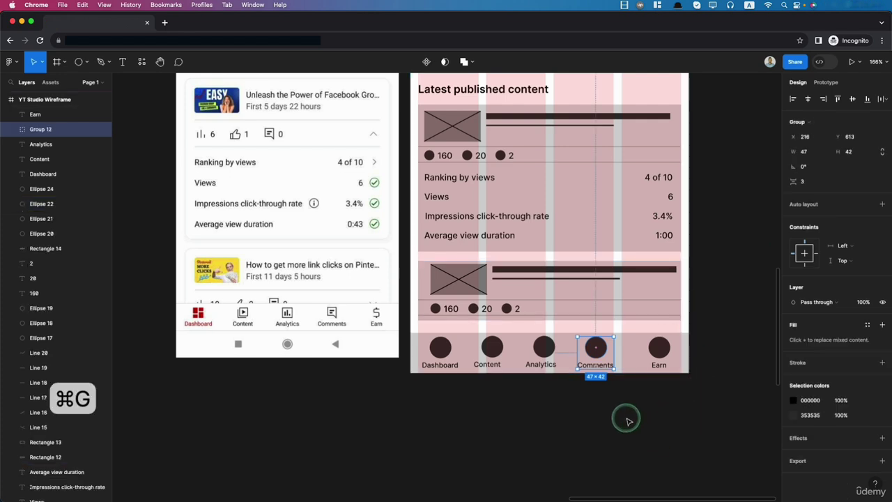
pyautogui.click(658, 365)
pyautogui.keyDown('shift'); pyautogui.click(661, 348); pyautogui.keyUp('shift')
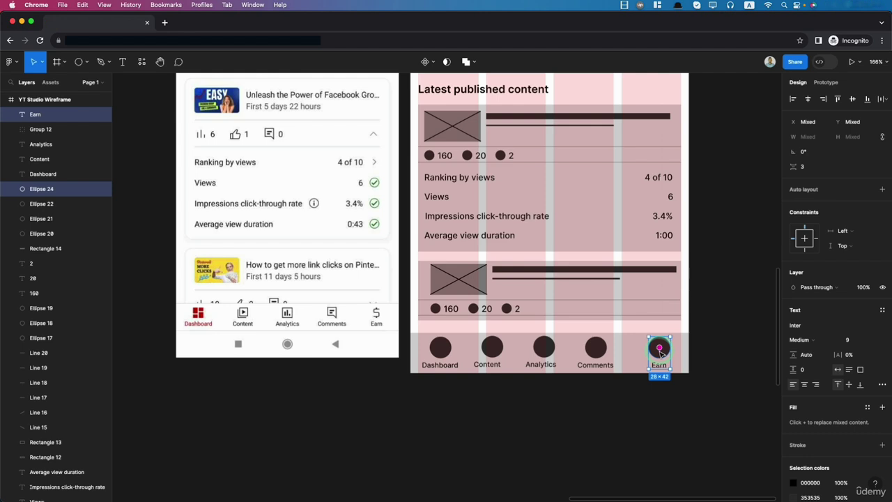
pyautogui.press('super+g')
# - Centre and group the Analytics, Content and Dashboard circles with their labels
pyautogui.click(544, 348)
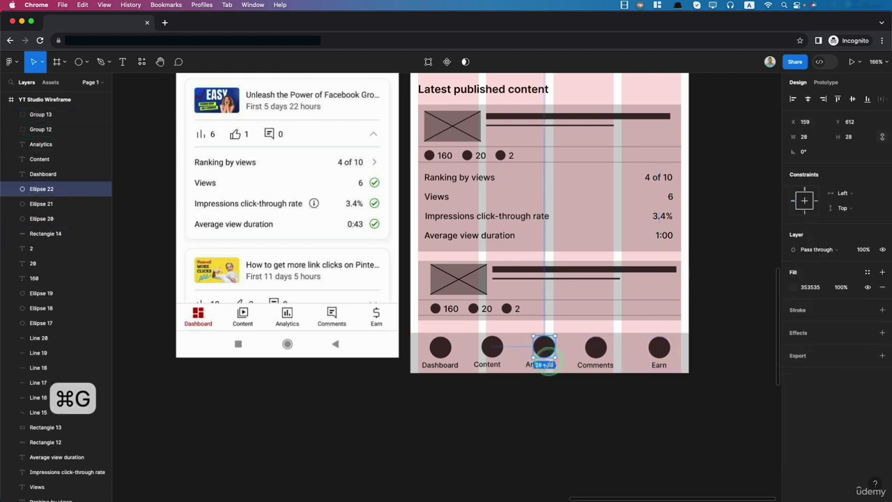
pyautogui.keyDown('shift'); pyautogui.click(543, 364); pyautogui.keyUp('shift')
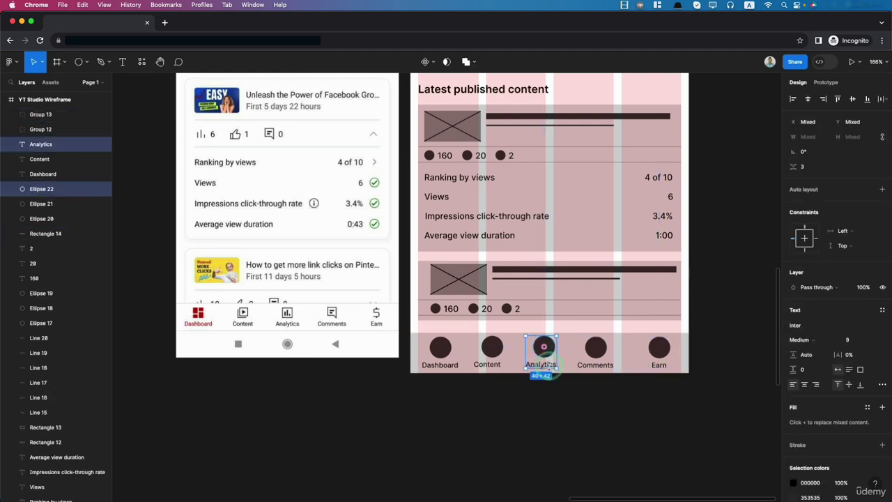
pyautogui.click(807, 105)
pyautogui.press('super+g')
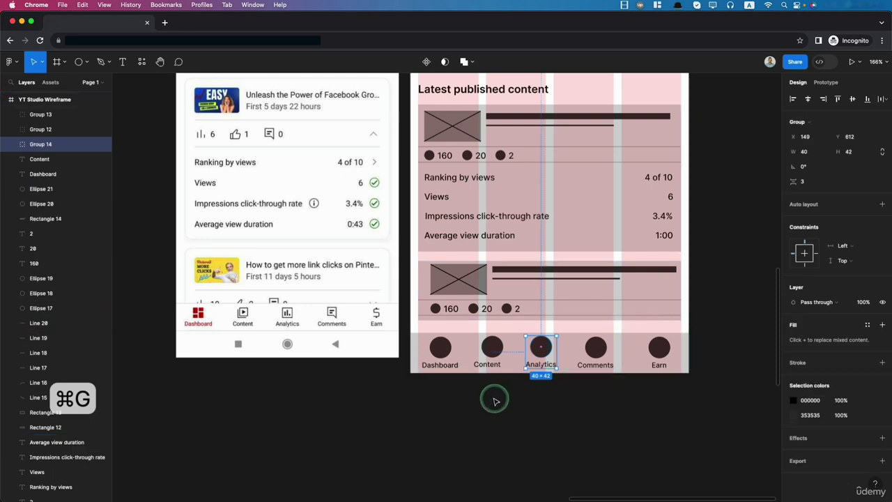
pyautogui.click(488, 364)
pyautogui.keyDown('shift'); pyautogui.click(493, 346); pyautogui.keyUp('shift')
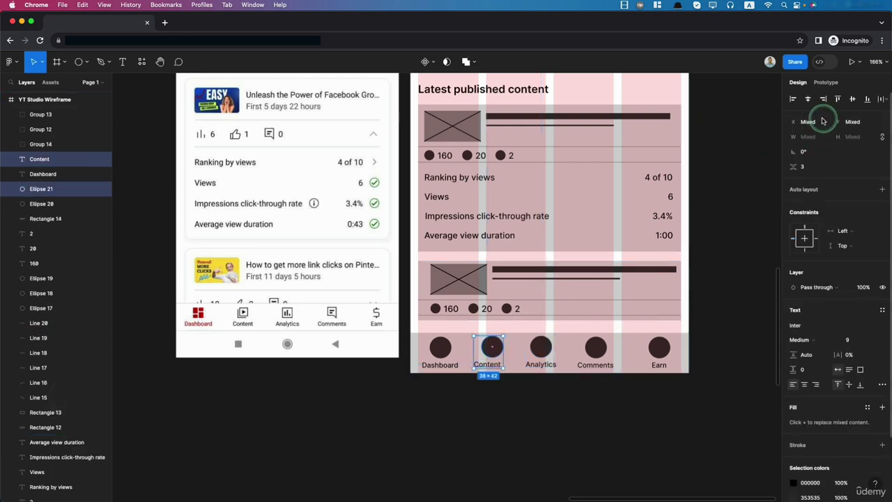
pyautogui.click(808, 102)
pyautogui.press('super+g')
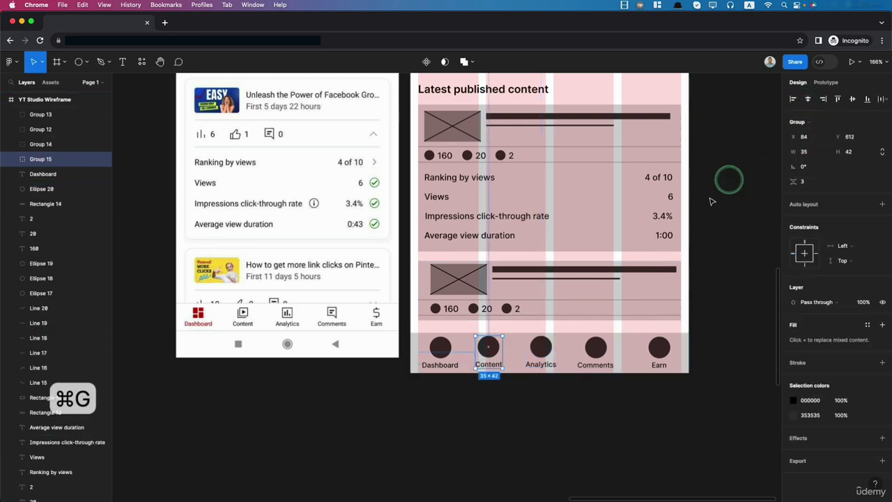
pyautogui.click(441, 365)
pyautogui.keyDown('shift'); pyautogui.click(442, 350); pyautogui.keyUp('shift')
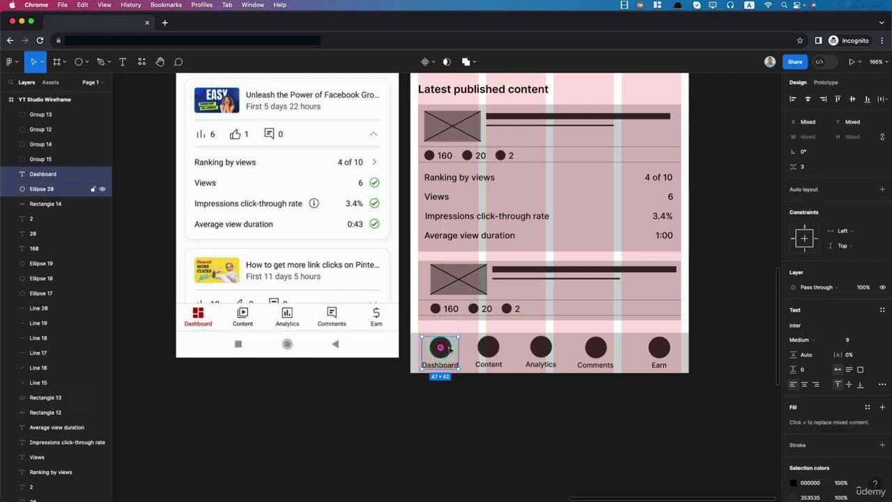
pyautogui.press('super+g')
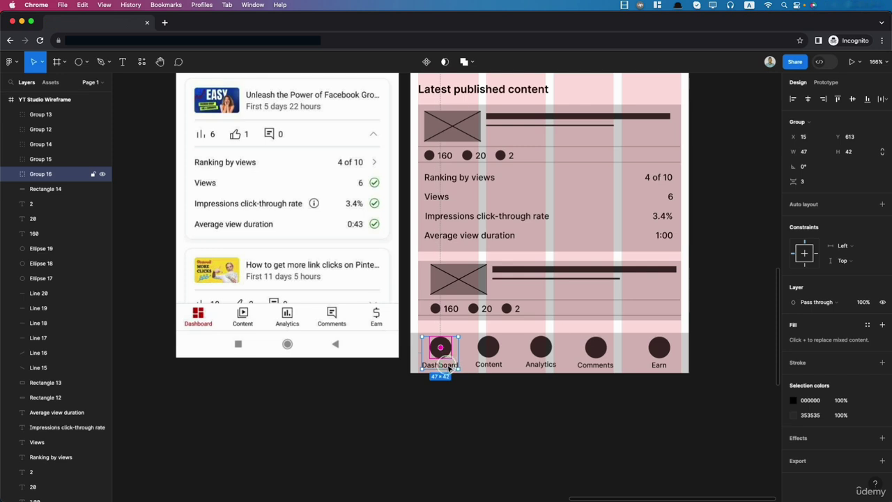
# - Pull Dashboard and Earn to the bar edges, then distribute all five nav groups 36 px apart
pyautogui.moveTo(451, 370); pyautogui.dragTo(447, 368)
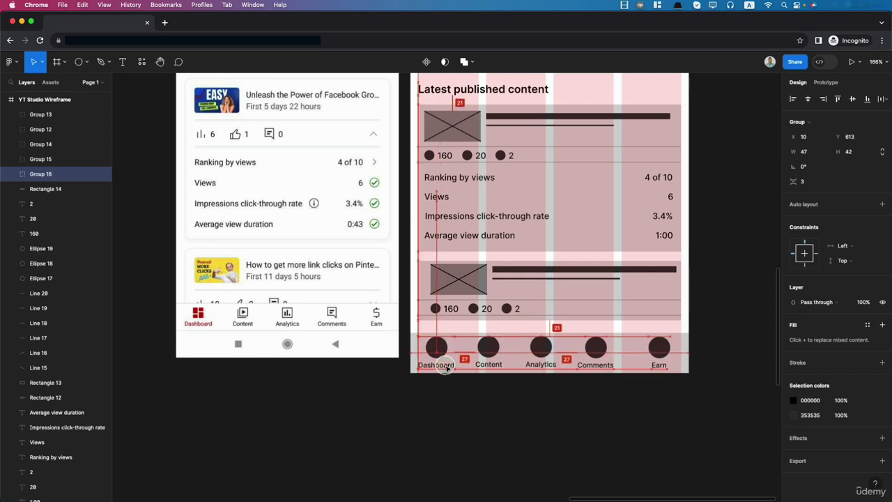
pyautogui.moveTo(662, 365); pyautogui.dragTo(671, 366)
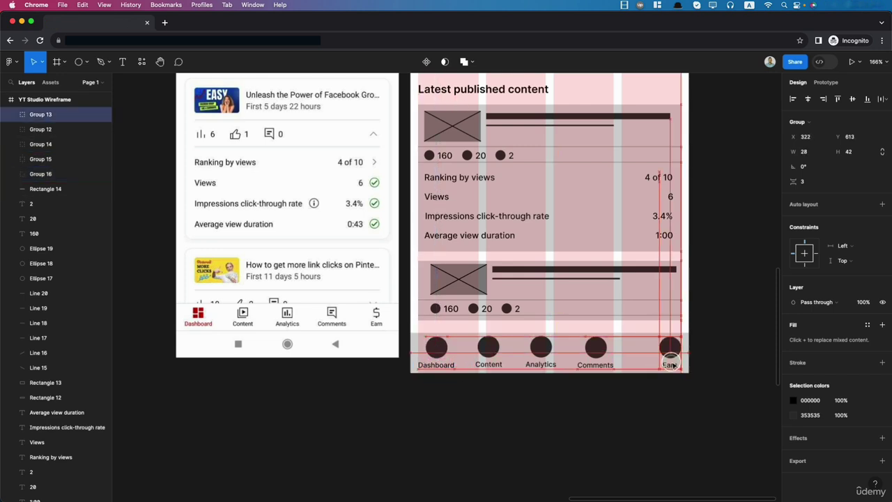
pyautogui.keyDown('shift'); pyautogui.click(596, 352); pyautogui.keyUp('shift')
pyautogui.keyDown('shift'); pyautogui.click(541, 356); pyautogui.keyUp('shift')
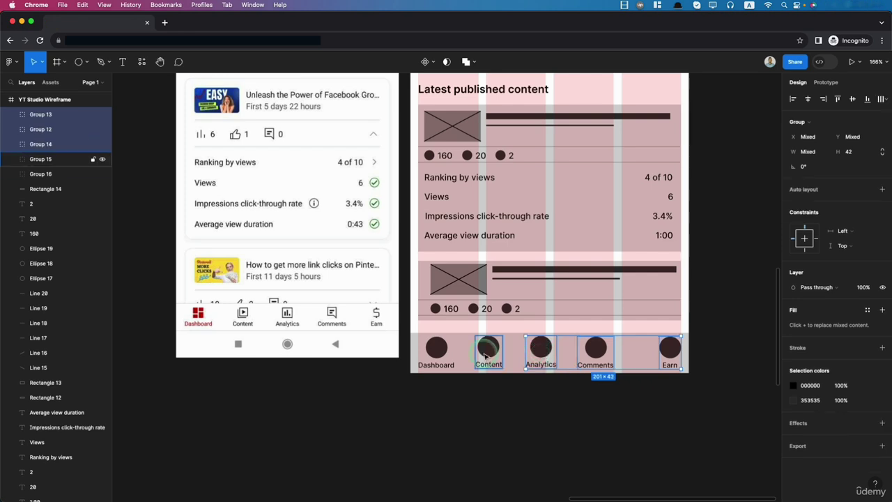
pyautogui.keyDown('shift'); pyautogui.click(489, 357); pyautogui.keyUp('shift')
pyautogui.keyDown('shift'); pyautogui.click(435, 354); pyautogui.keyUp('shift')
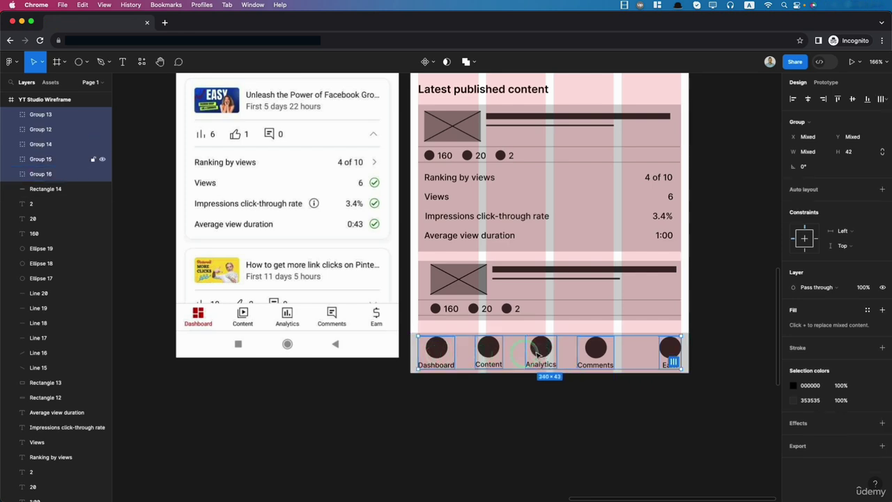
pyautogui.click(882, 99)
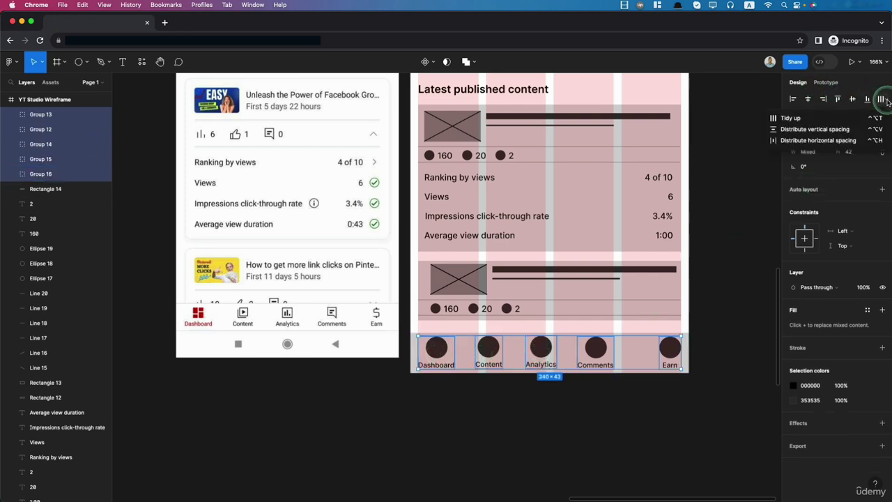
pyautogui.click(819, 141)
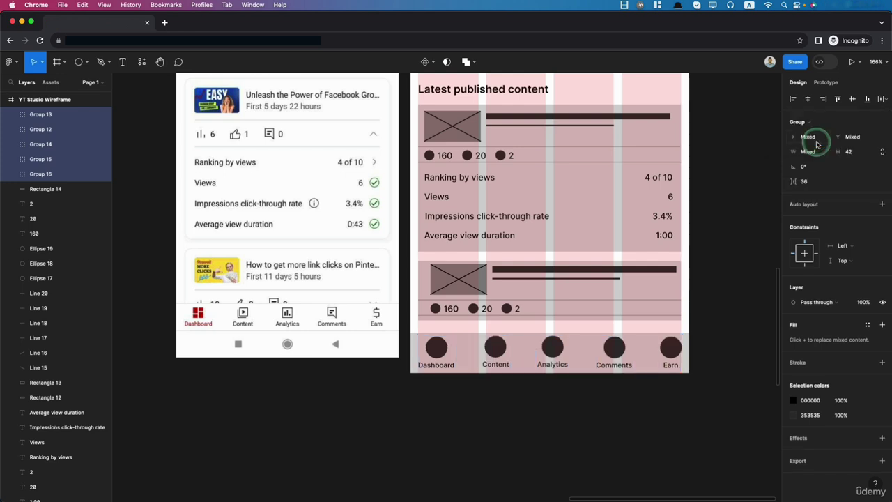
pyautogui.click(736, 404)
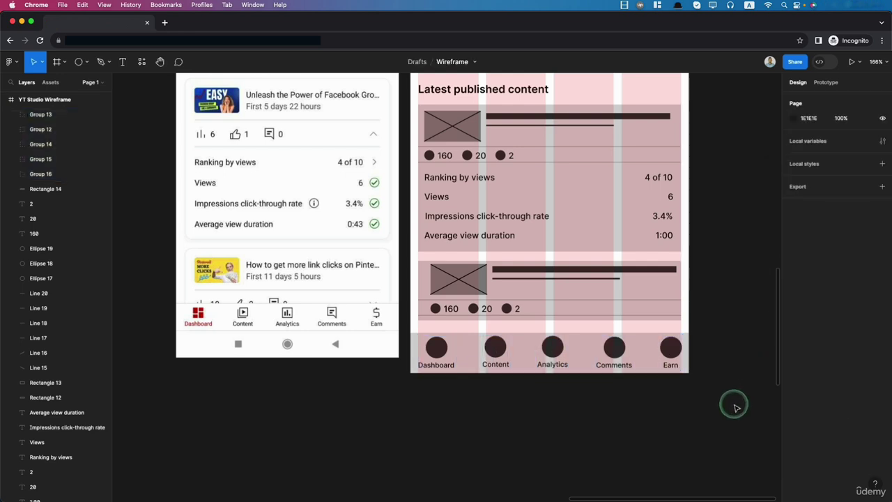
pyautogui.scroll(-2, 736, 407)
pyautogui.hscroll(3, 736, 406)
pyautogui.scroll(-5, 733, 406)
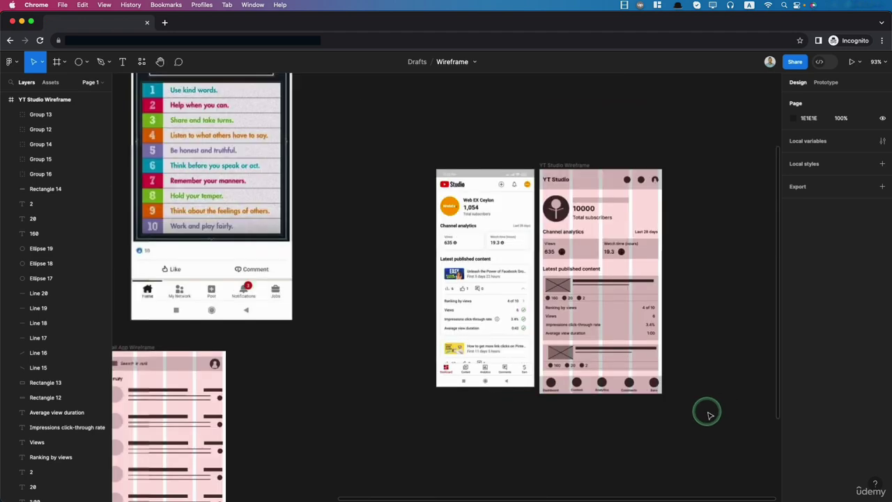
pyautogui.hscroll(2, 708, 413)
pyautogui.scroll(4, 553, 314)
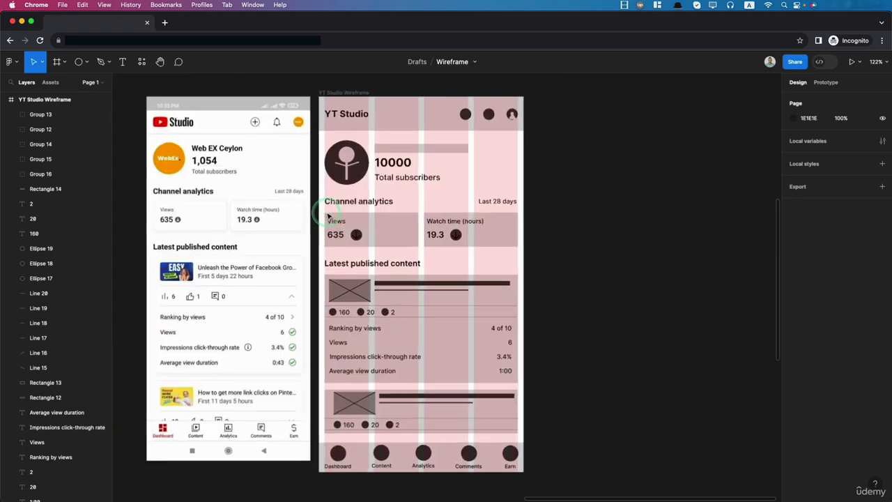
pyautogui.press('alt+super+Return')
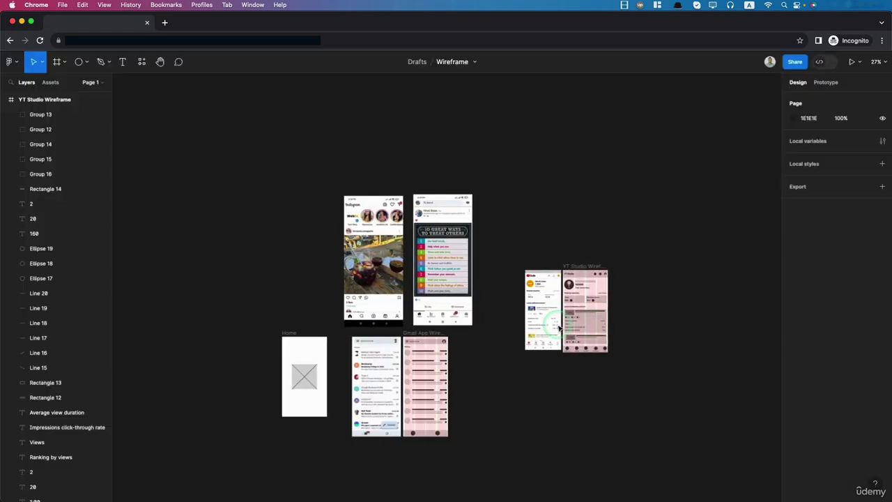
pyautogui.hscroll(2, 557, 325)
pyautogui.scroll(3, 271, 230)
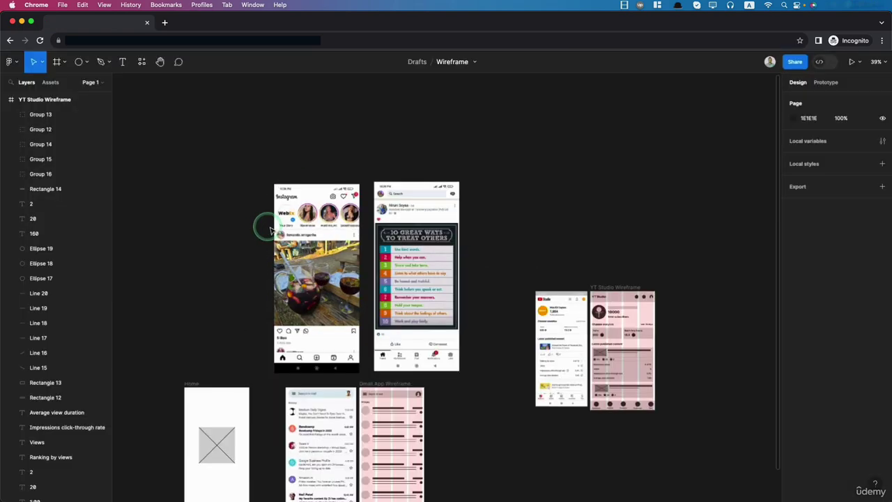
pyautogui.scroll(3, 271, 230)
pyautogui.scroll(-4, 357, 339)
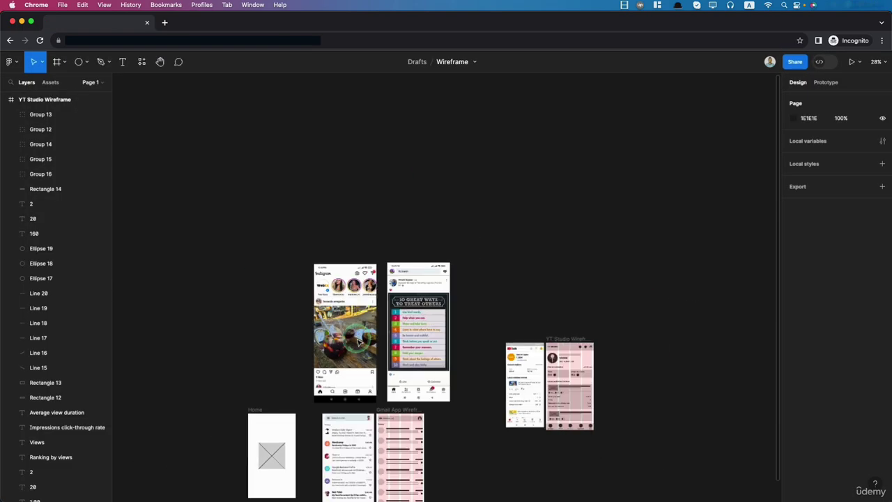